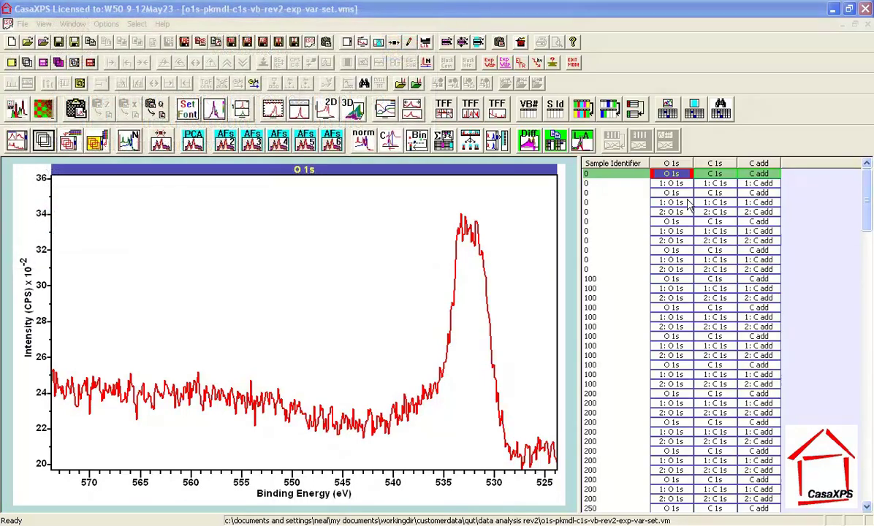
- View the first sample's C 1s spectrum and return to its O 1s spectrum
click(711, 176)
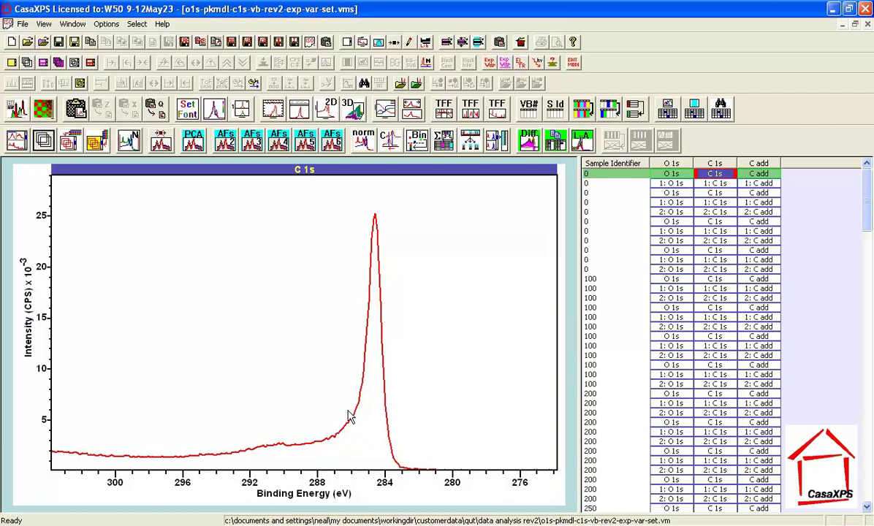
click(677, 175)
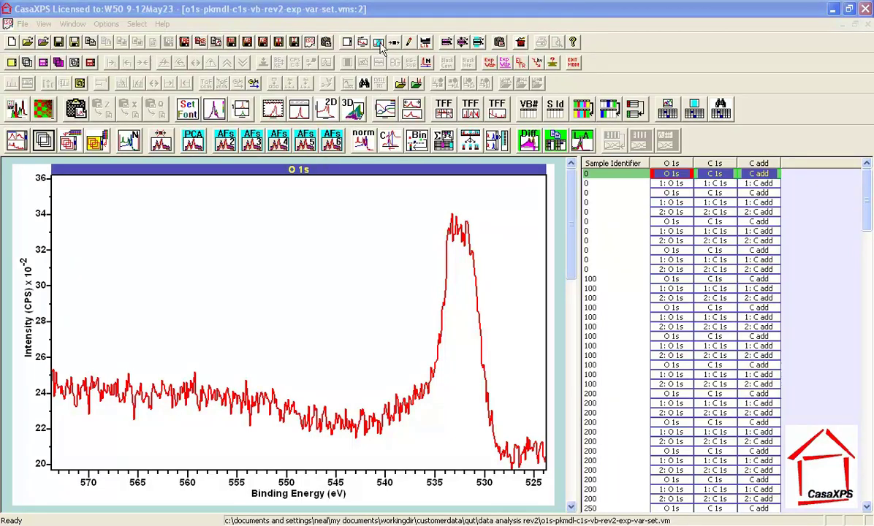
- Create an O 1s quantification region and adjust its limits to about 545.2 and 526.3 eV
click(352, 43)
drag(378, 66, 696, 140)
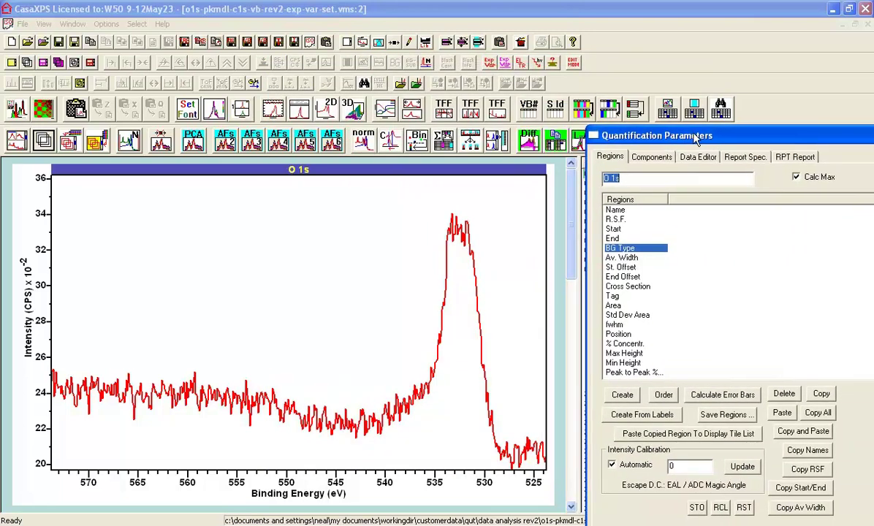
click(622, 394)
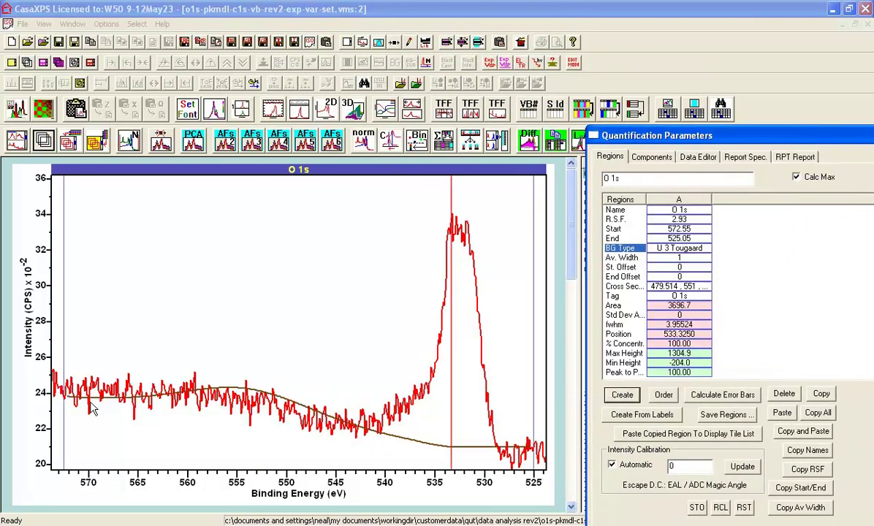
drag(72, 402, 334, 415)
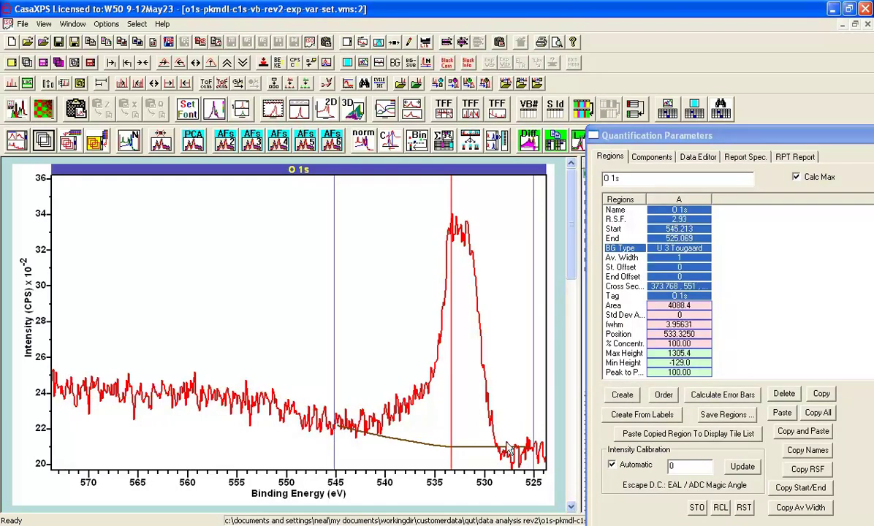
drag(524, 454, 524, 455)
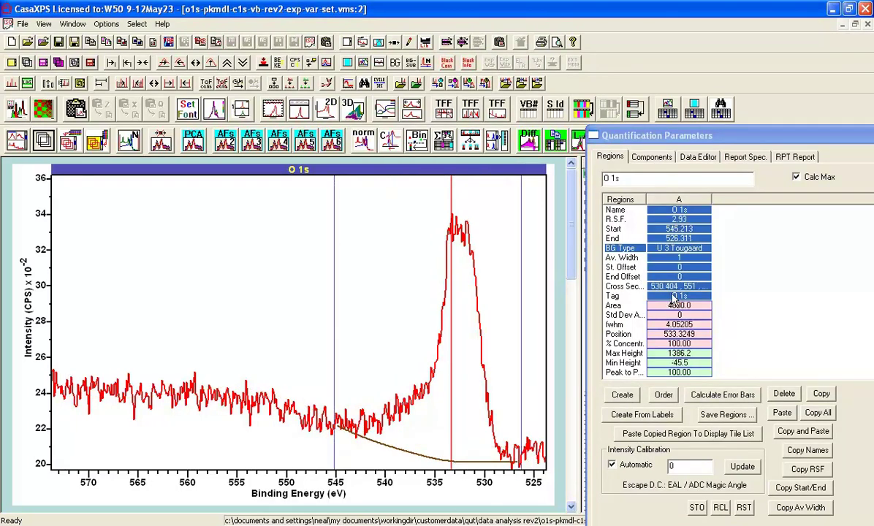
- Set the O 1s region's background type to Shirley
click(687, 249)
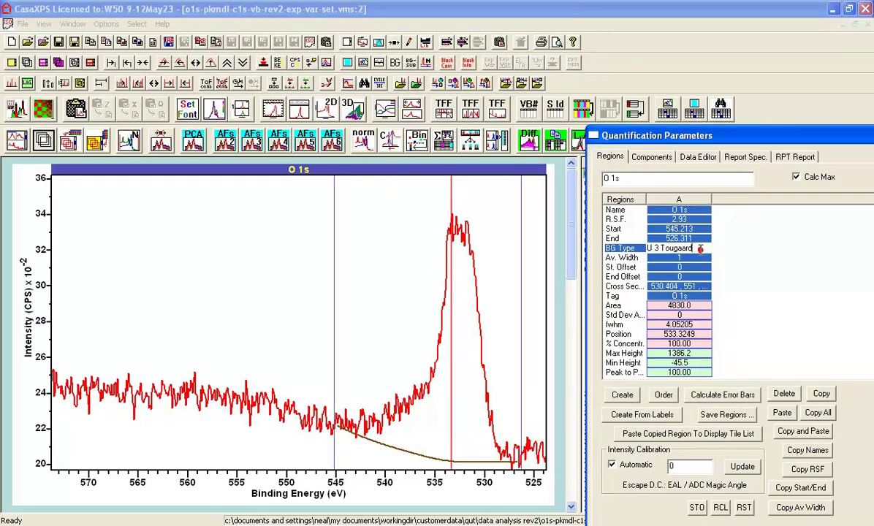
text(s)
key(Return)
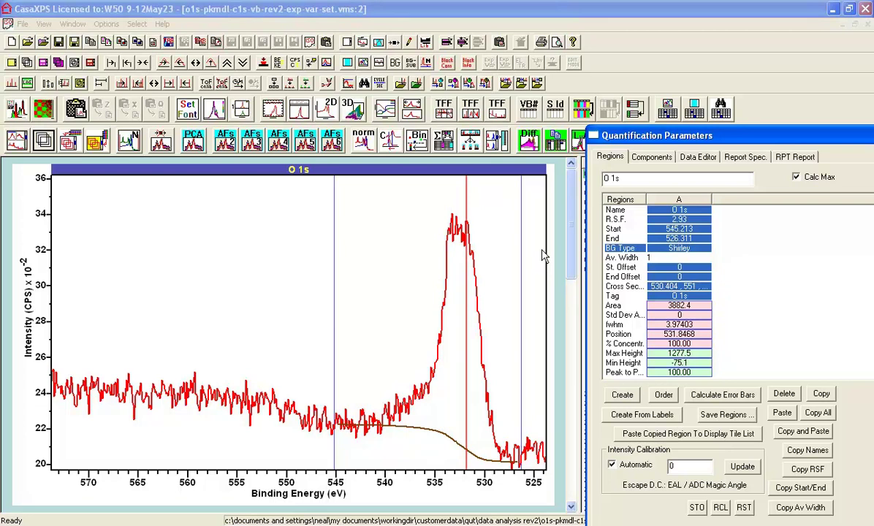
- Create three LA(20) O 1s components and shape them freehand at about 531.8, 533.7 and 536.1 eV
click(662, 157)
click(618, 365)
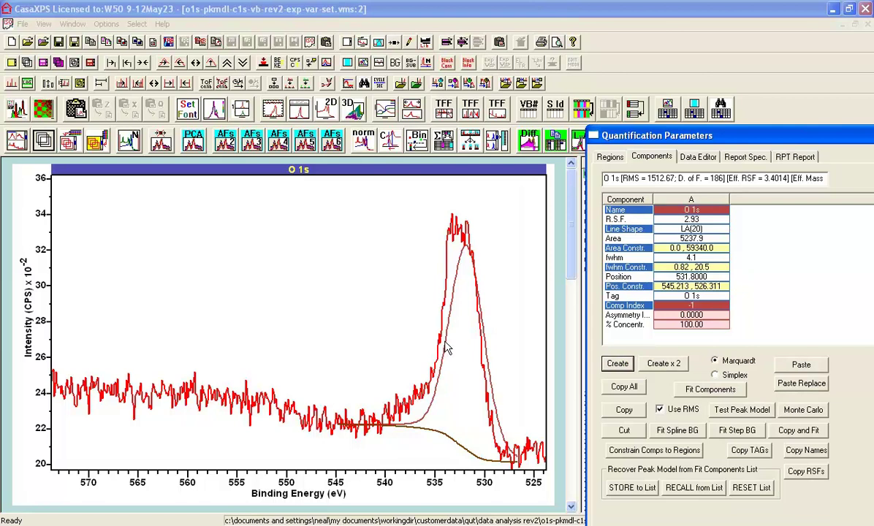
drag(446, 348, 453, 348)
click(618, 367)
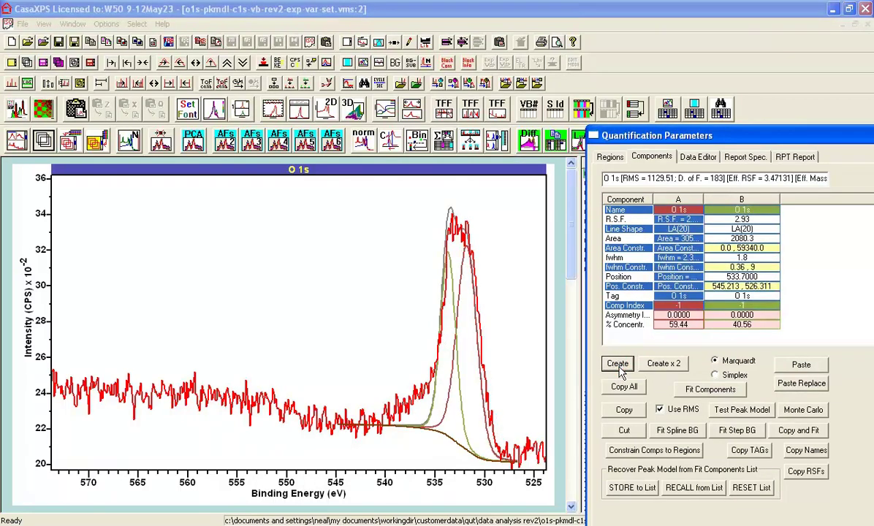
click(618, 366)
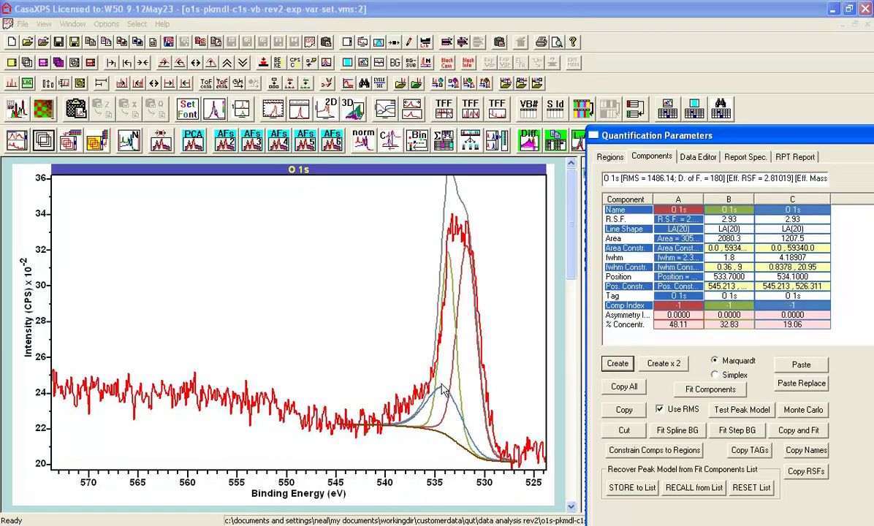
drag(418, 372, 426, 400)
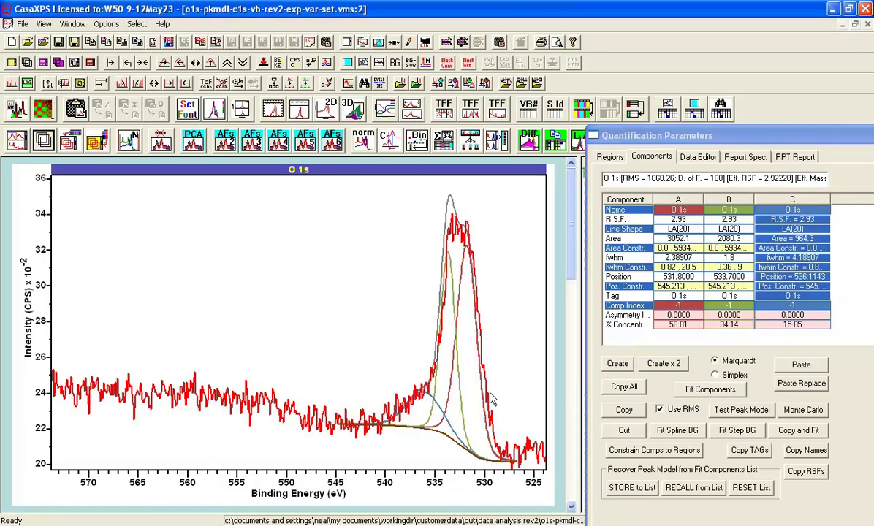
- Fit the three components to the O 1s data and display the fit residual
click(706, 394)
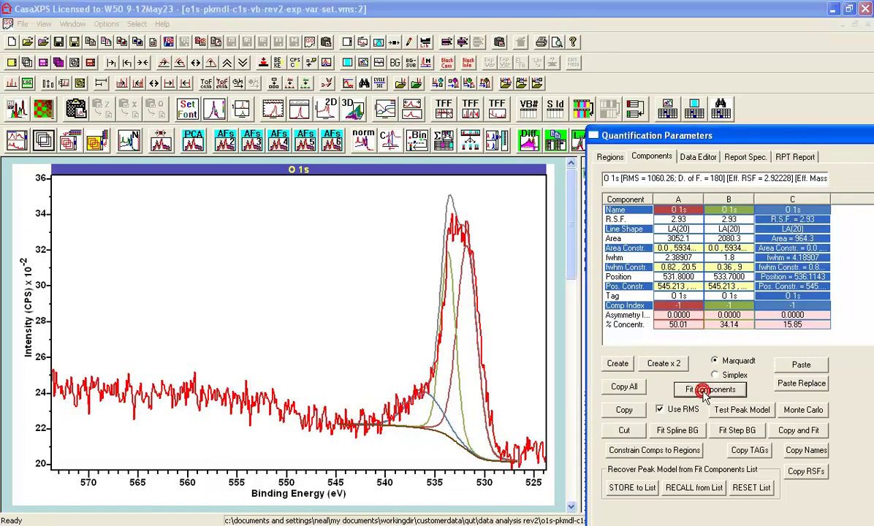
click(382, 63)
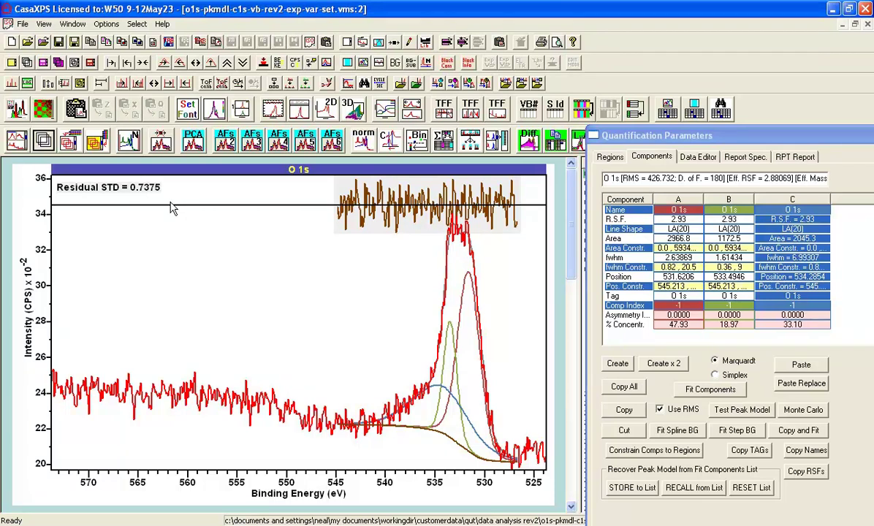
- Examine the diesel soot functional group diagrams in the file's first window and return to the peak model in its second window
click(73, 24)
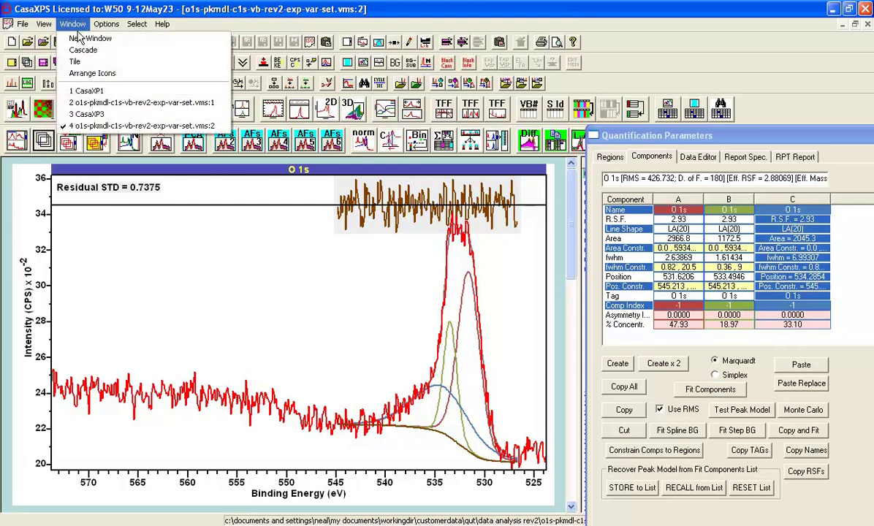
click(80, 103)
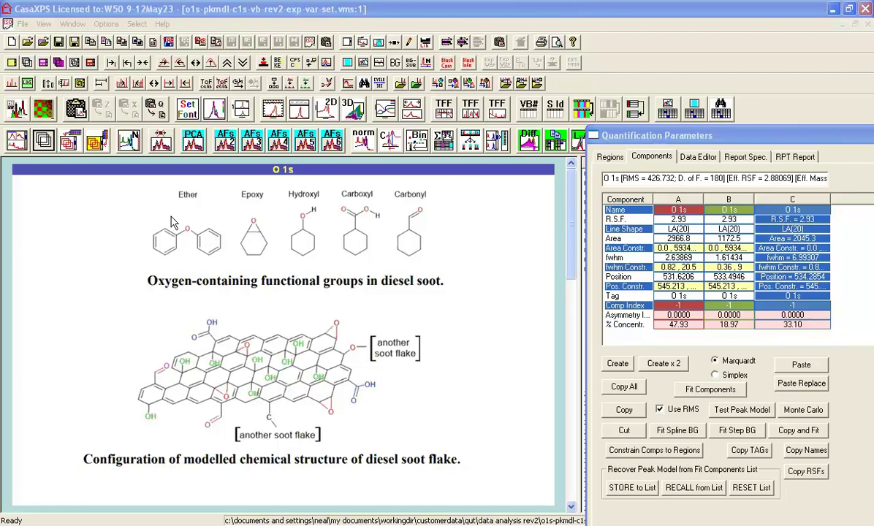
click(73, 23)
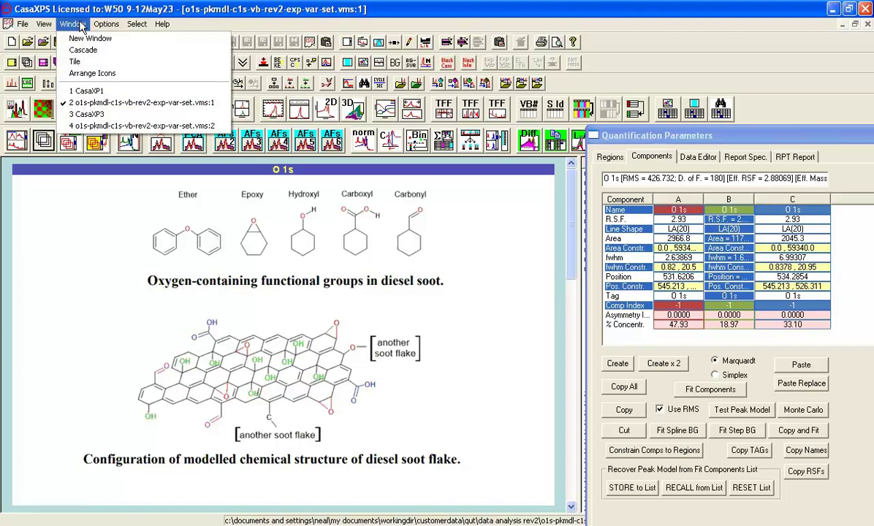
click(95, 127)
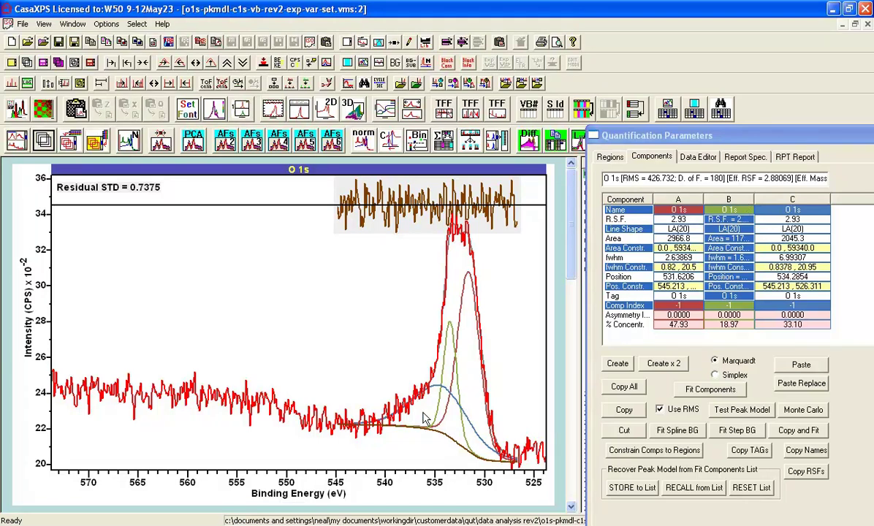
- Narrow component C to about 2.59 eV FWHM and reposition components A, B and C at about 530.9, 532.0 and 532.5 eV
drag(406, 414, 431, 411)
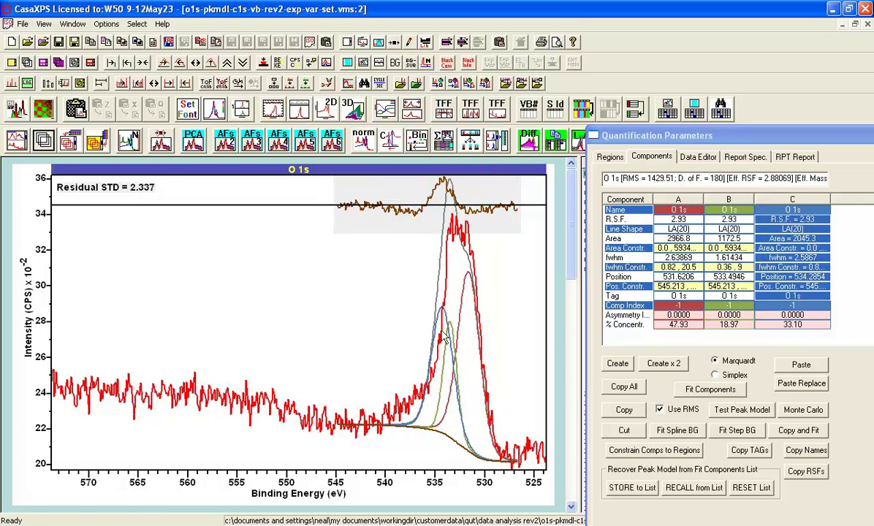
click(468, 276)
drag(468, 277, 458, 300)
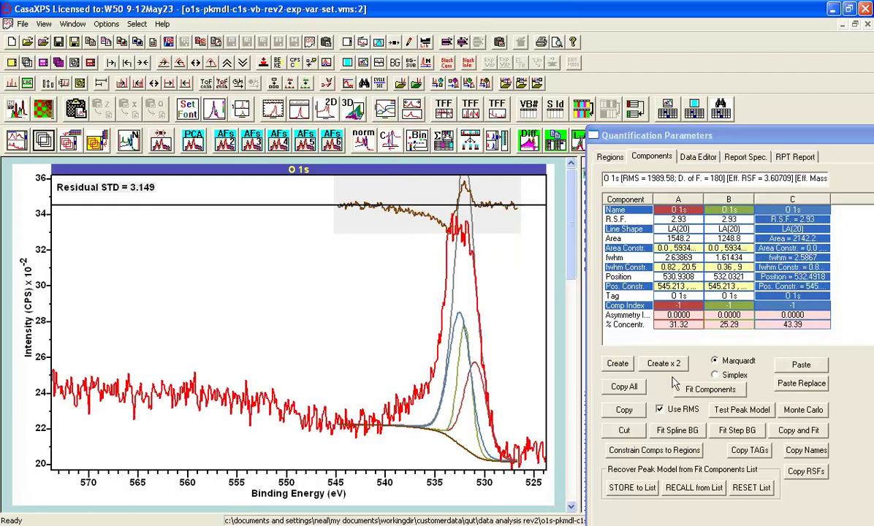
- Duplicate component C and move the copy to about 533.6 eV
click(623, 410)
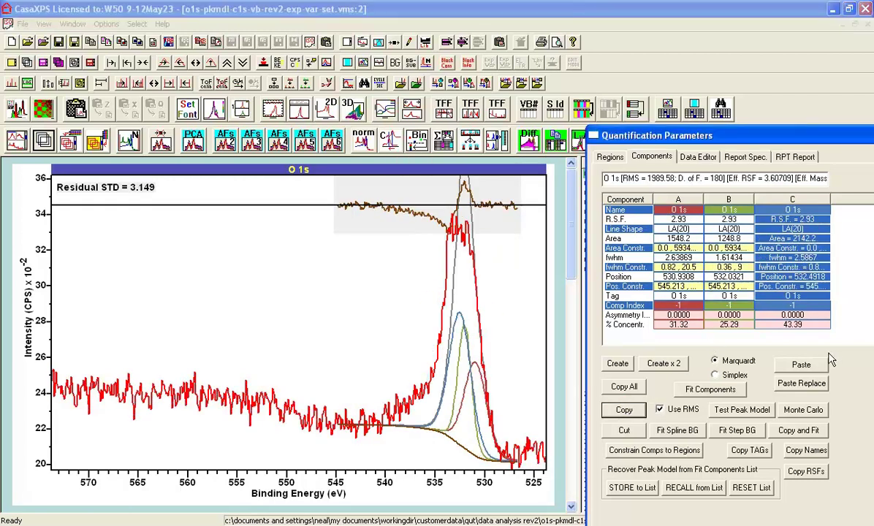
click(802, 365)
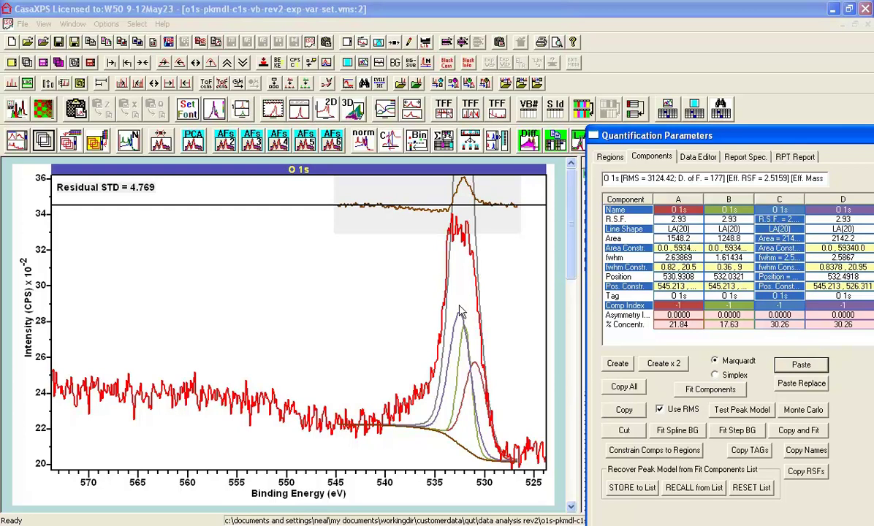
drag(460, 318, 445, 347)
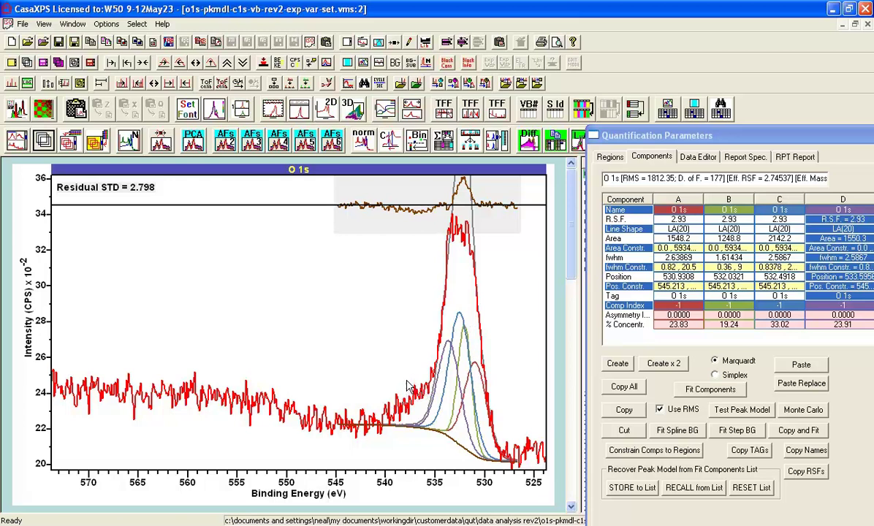
- Add a fifth broad component at about 536.5 eV and move component B to about 533.3 eV
click(614, 366)
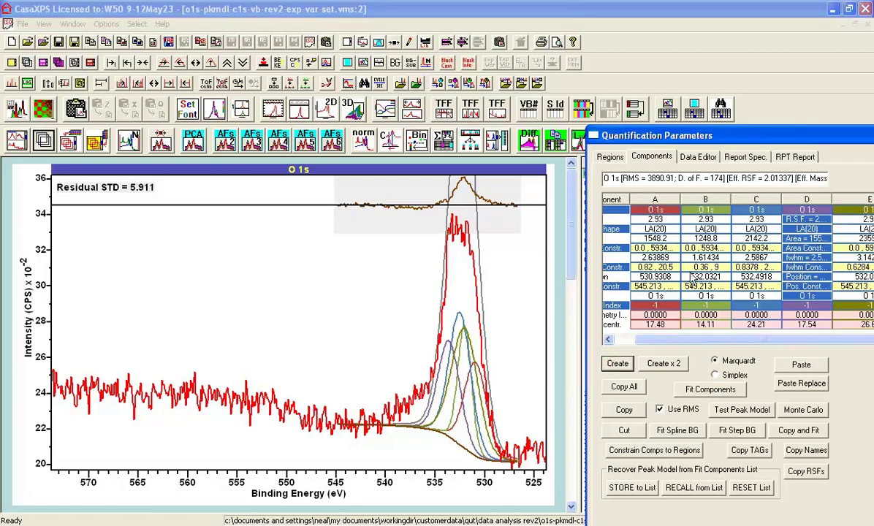
click(854, 238)
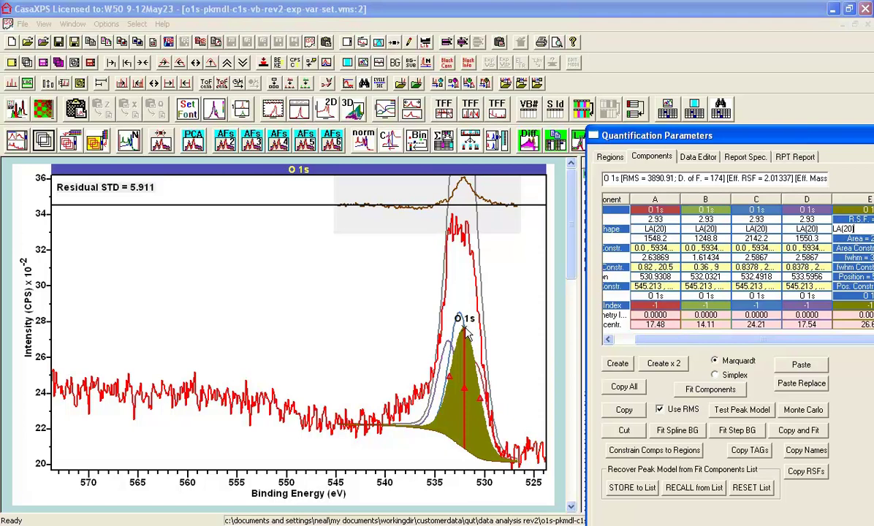
drag(468, 335, 400, 399)
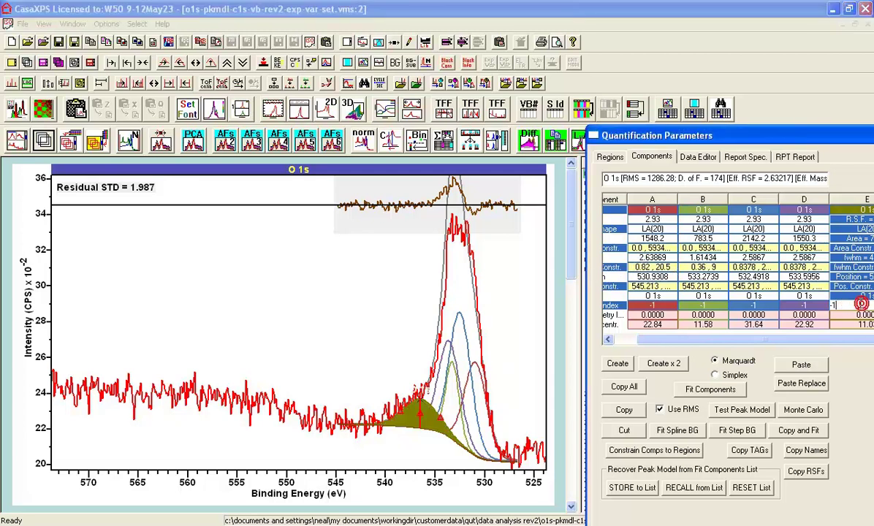
- Set the component index to 0 for broad component E and to 2 for components A to D using set=2
click(804, 285)
drag(843, 303, 740, 285)
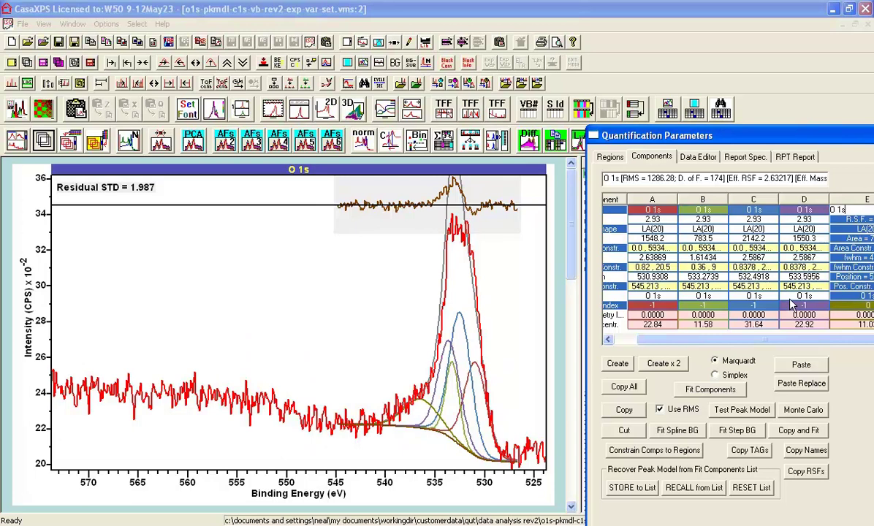
click(609, 295)
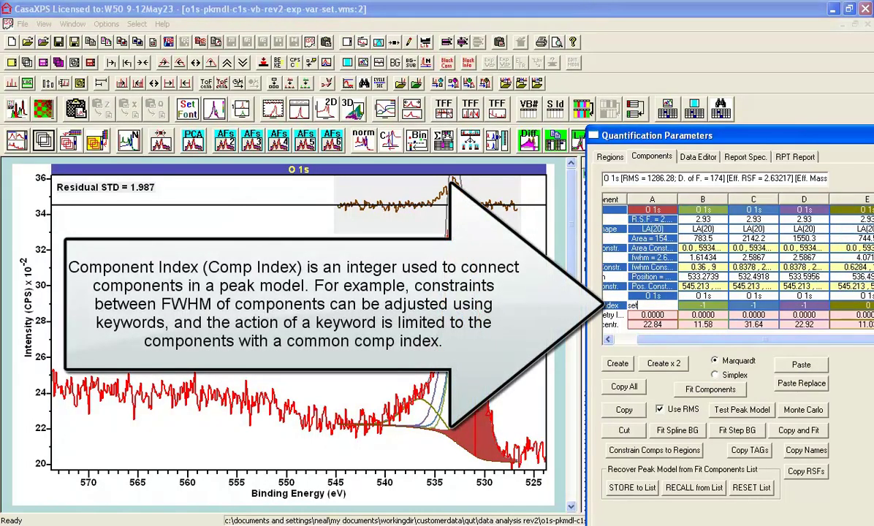
text(set=2)
key(Return)
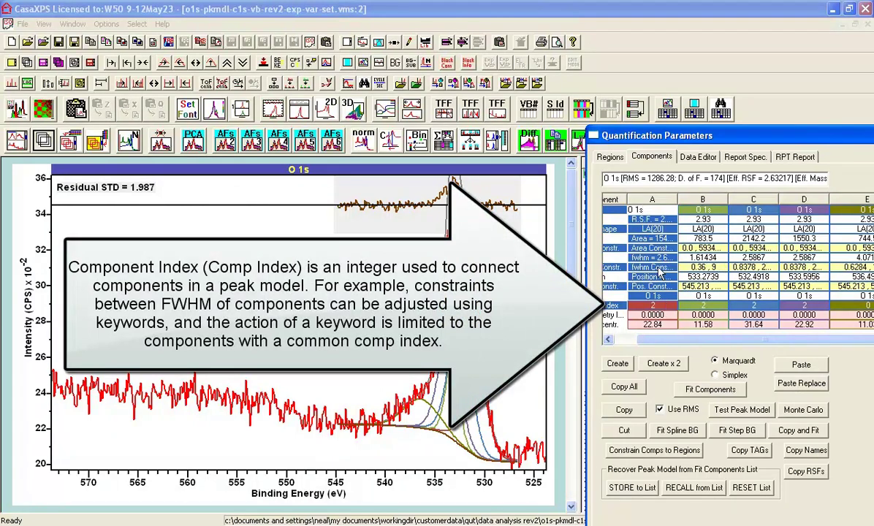
- Constrain the FWHM of components B, C and D to A * 1 and fit the five-component model
click(658, 269)
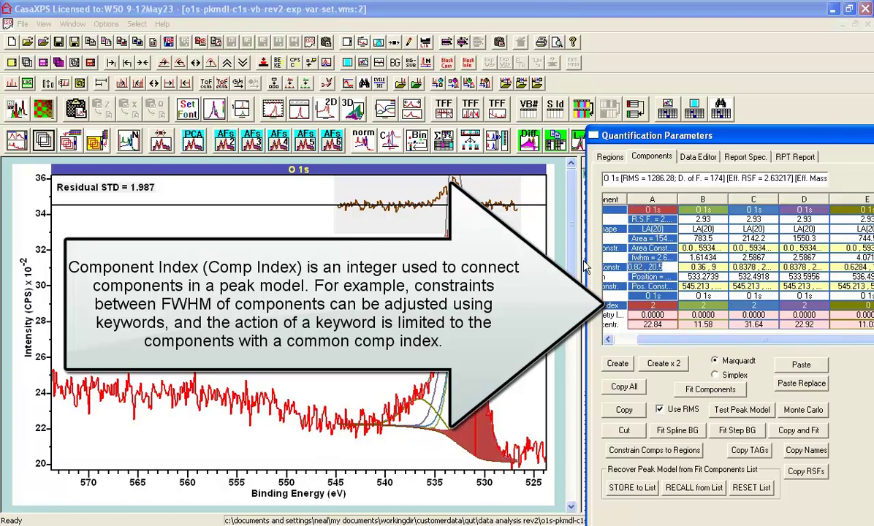
key(Delete)
key(Return)
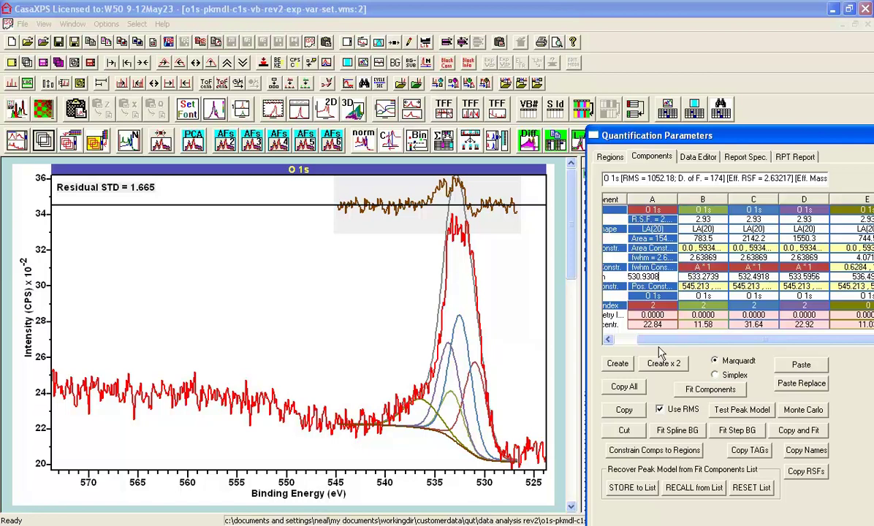
click(698, 392)
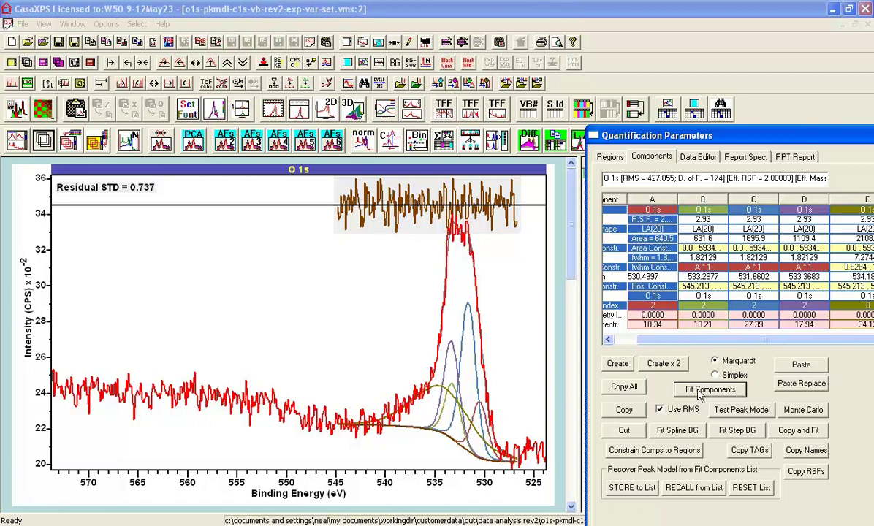
- Propagate the first O 1s spectrum's regions and components to all eleven O 1s spectra of sample 0, with components fitted automatically
click(369, 314)
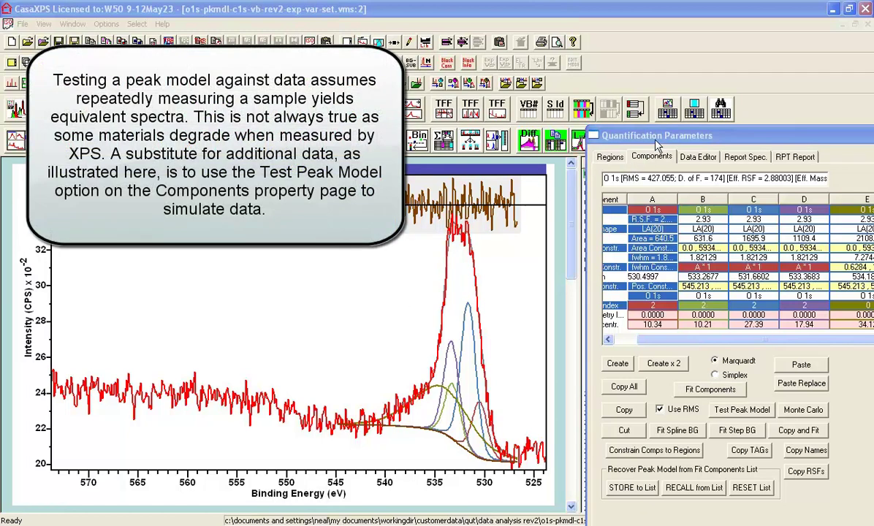
drag(655, 139, 740, 275)
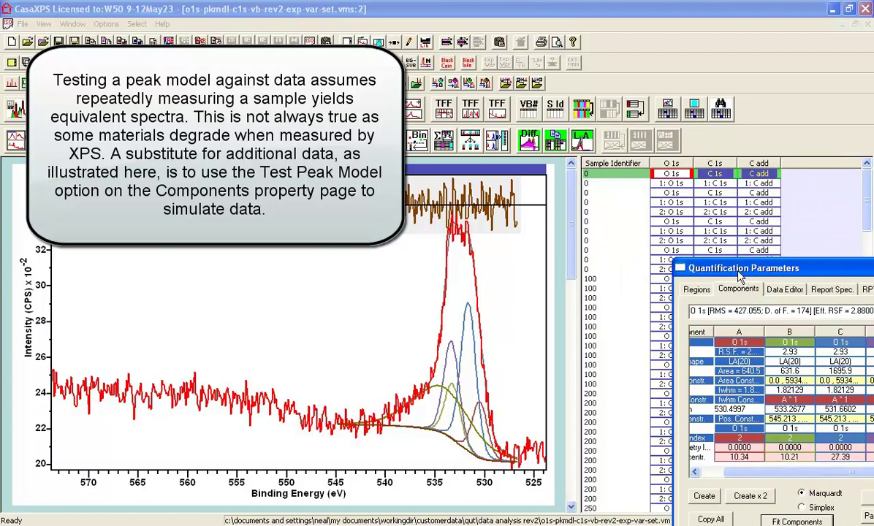
click(663, 176)
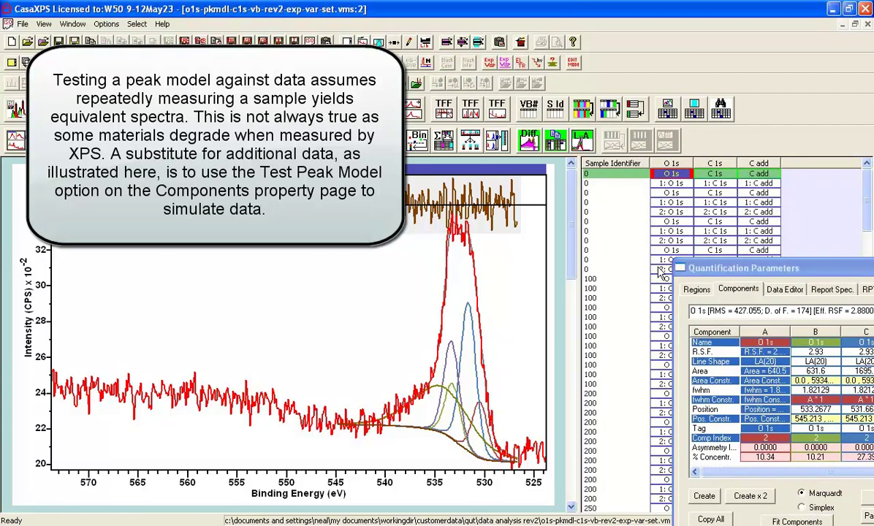
shift+click(611, 252)
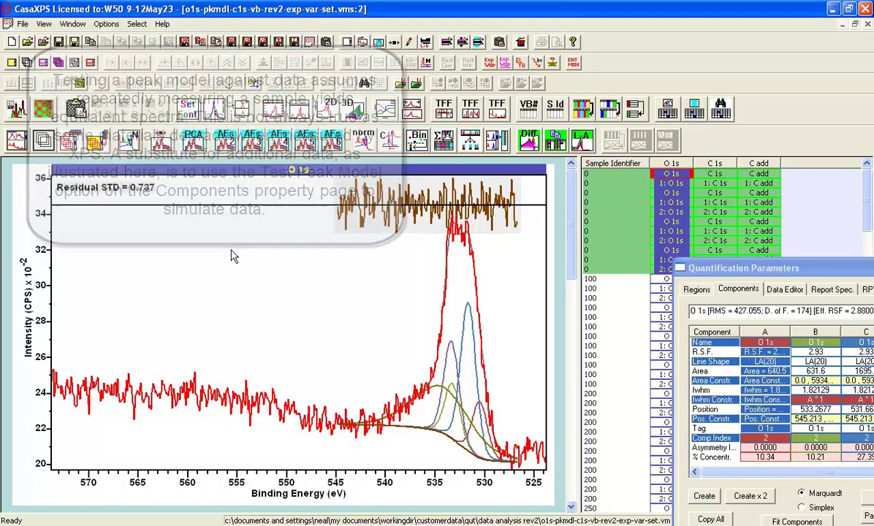
click(296, 146)
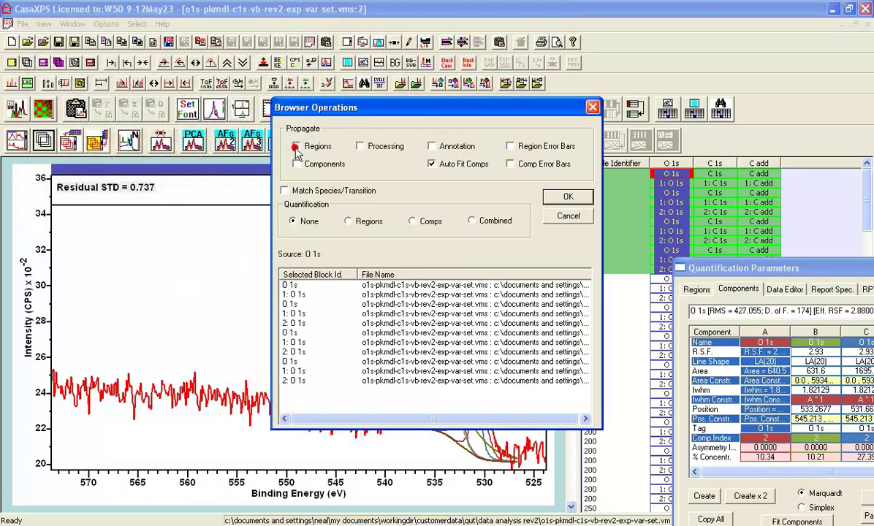
click(297, 163)
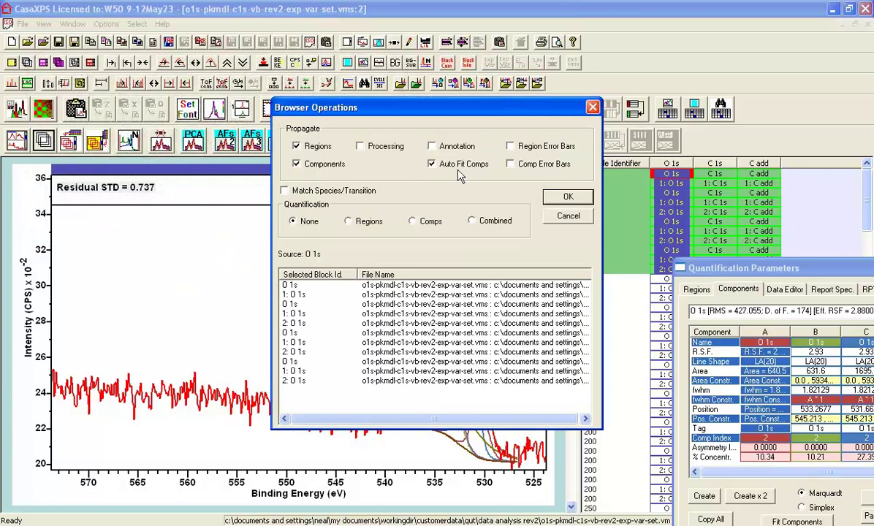
click(566, 198)
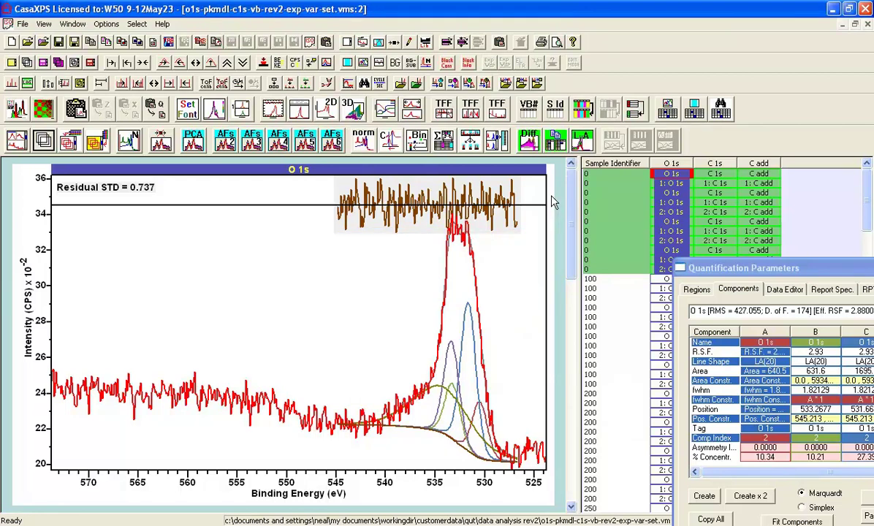
- Overlay the selected O 1s spectra, zoom the plot to the O 1s region and normalise the displayed intensities
click(26, 63)
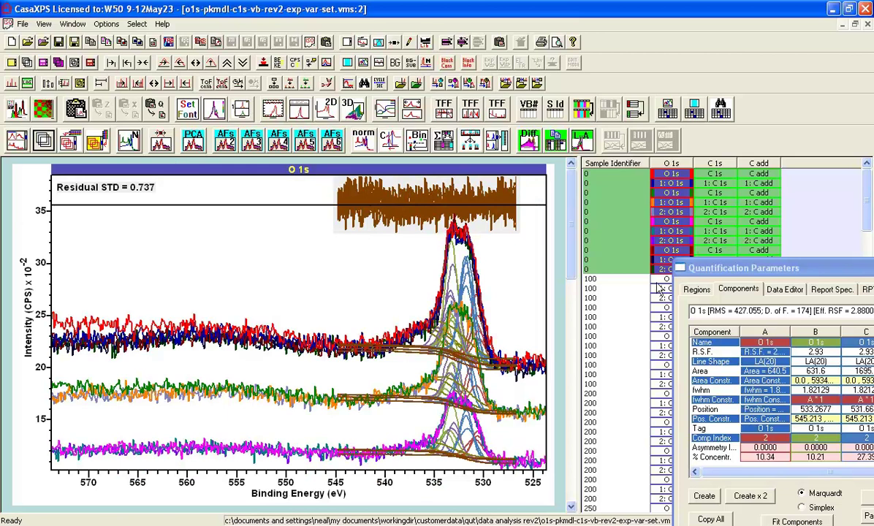
click(697, 289)
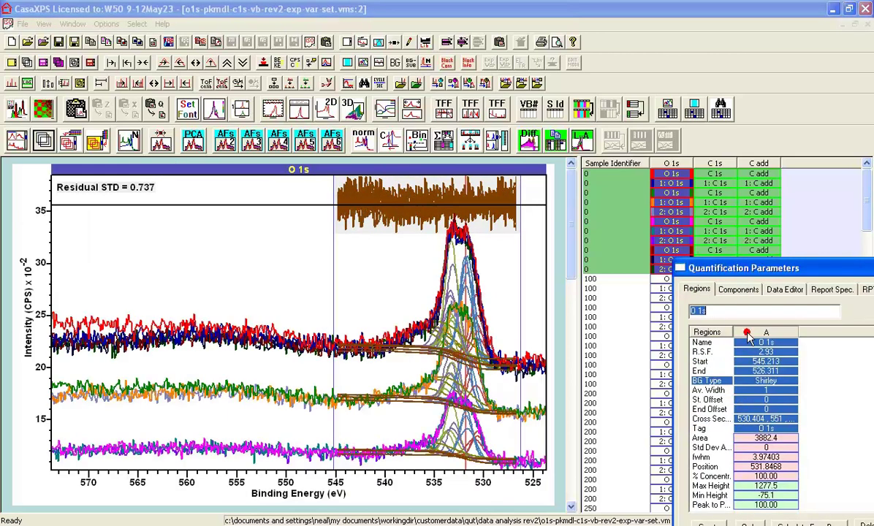
click(748, 334)
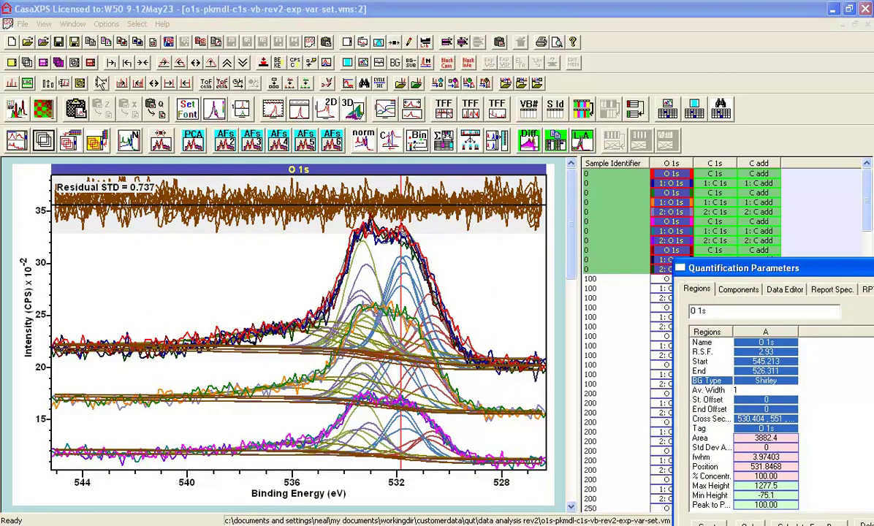
click(130, 141)
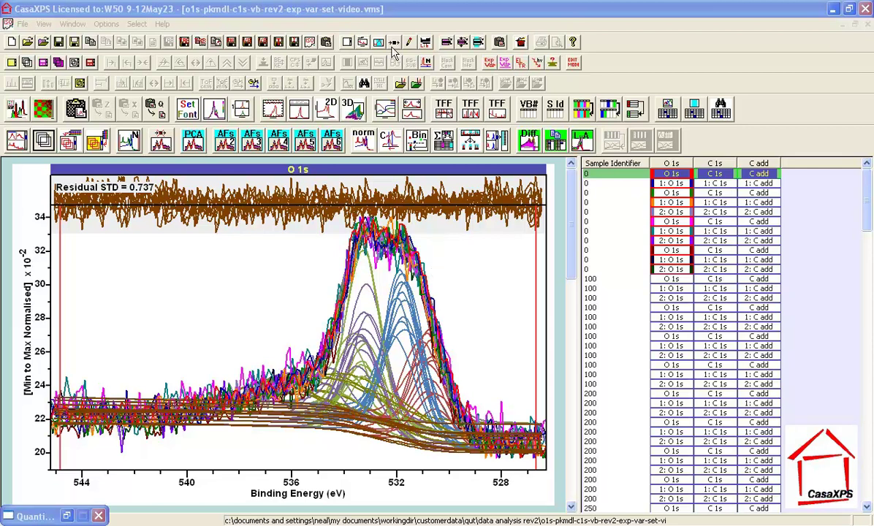
- Fit the components to the multiple overlaid O 1s spectra simultaneously, then minimise the quantification window
click(362, 42)
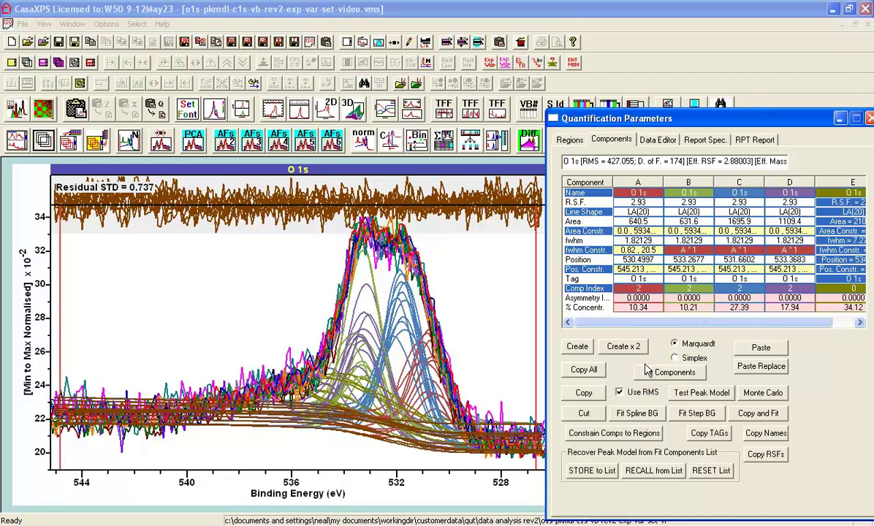
click(655, 374)
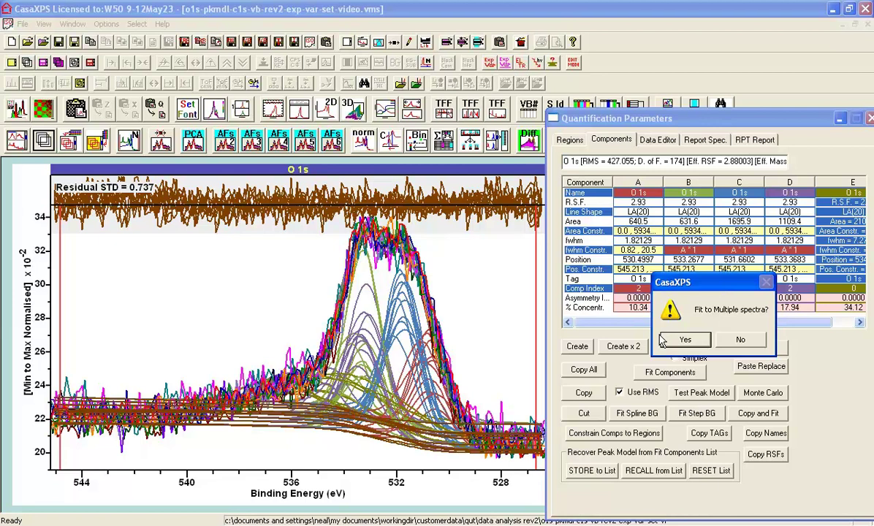
click(684, 341)
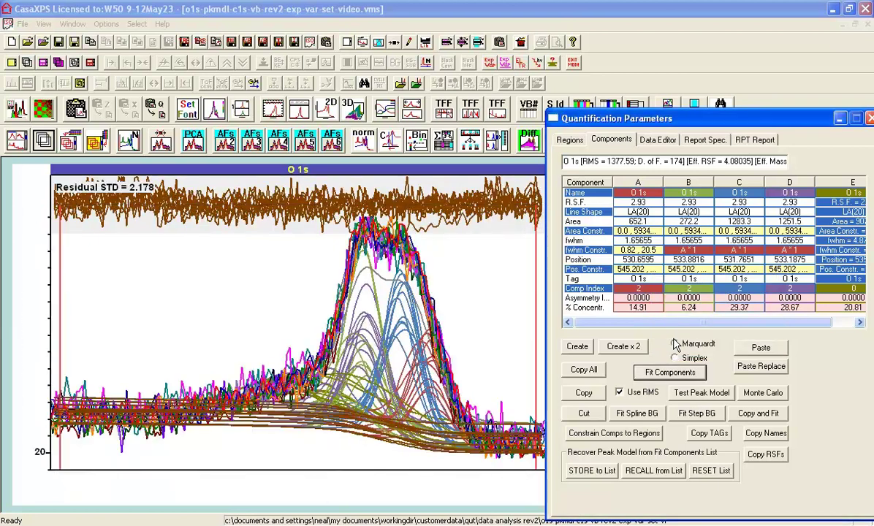
click(837, 117)
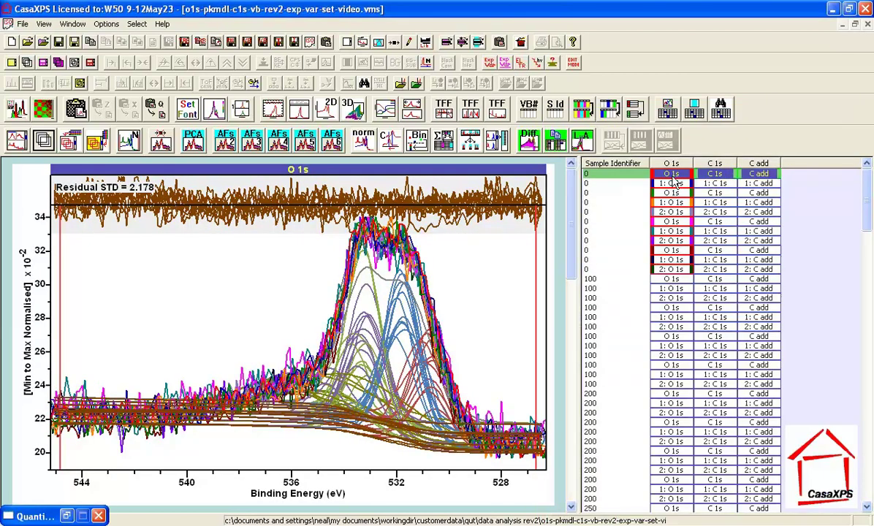
- Remove the display normalisation from the first O 1s spectrum and overlay all sample 0 O 1s spectra for comparison
click(673, 176)
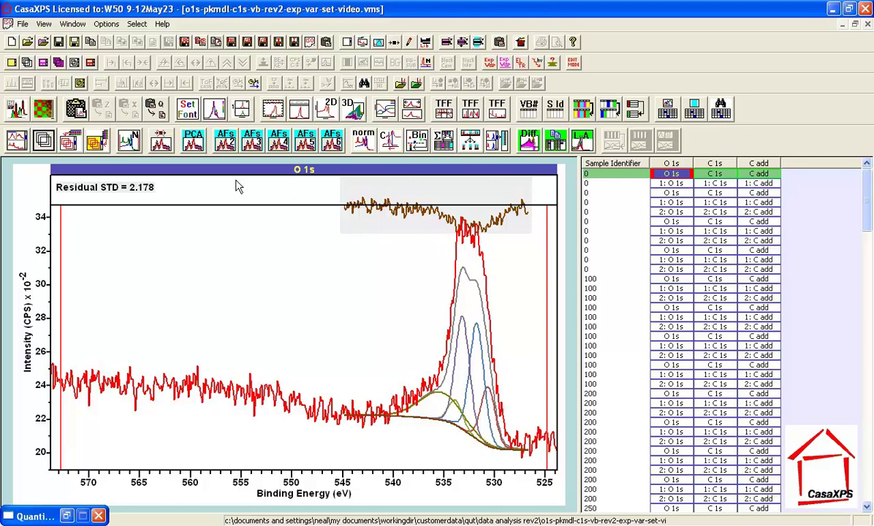
click(129, 142)
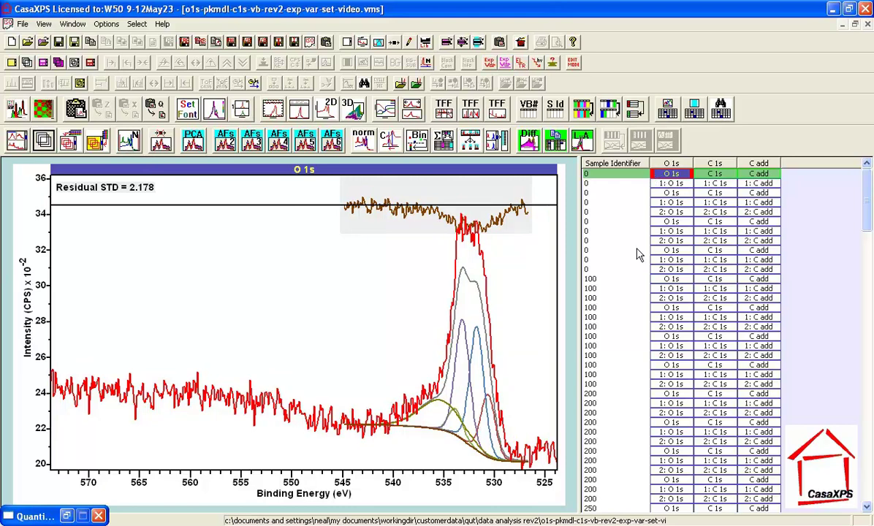
shift+click(664, 270)
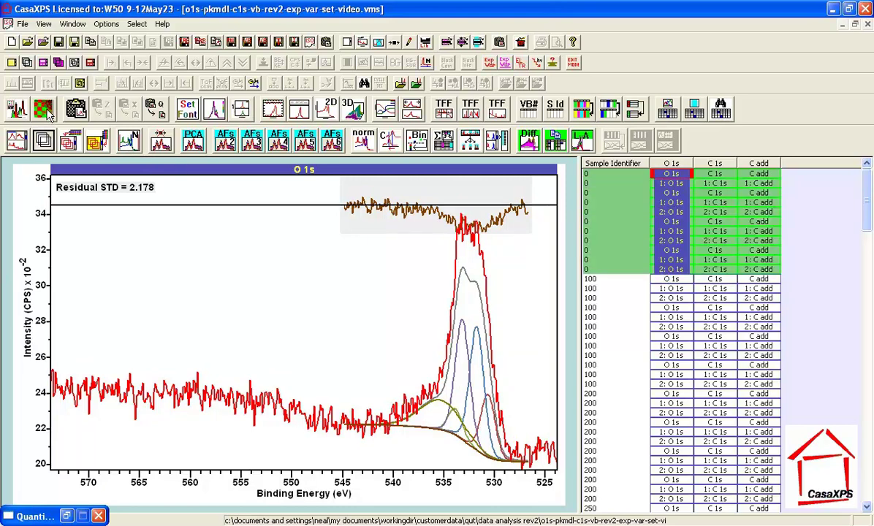
click(43, 140)
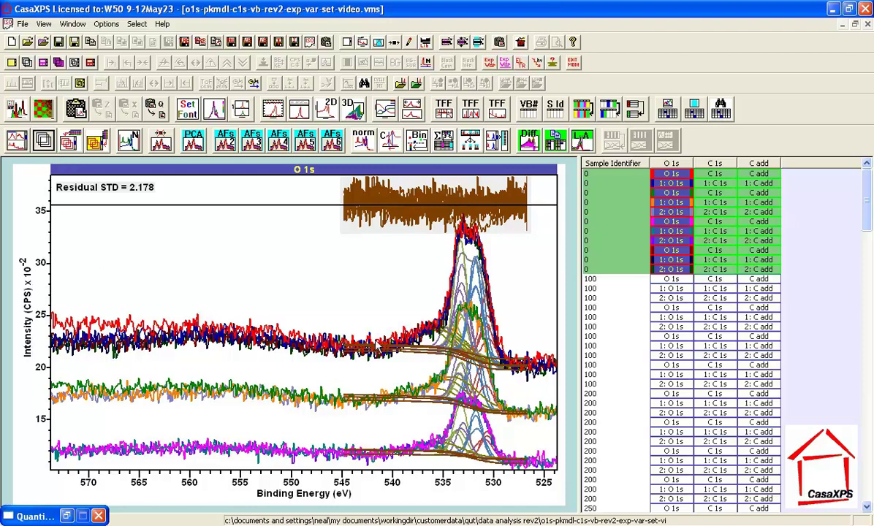
- Display only the first O 1s spectrum and constrain component E's FWHM as a multiple of component A's
click(670, 175)
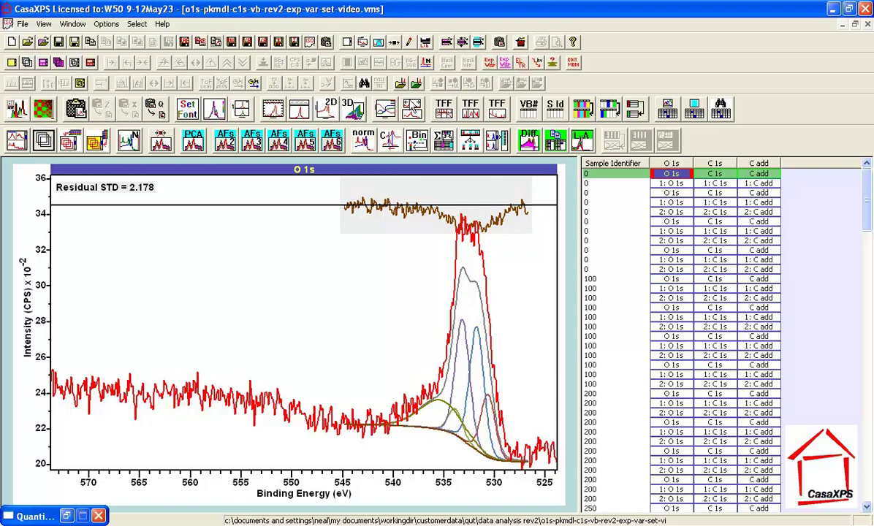
click(376, 43)
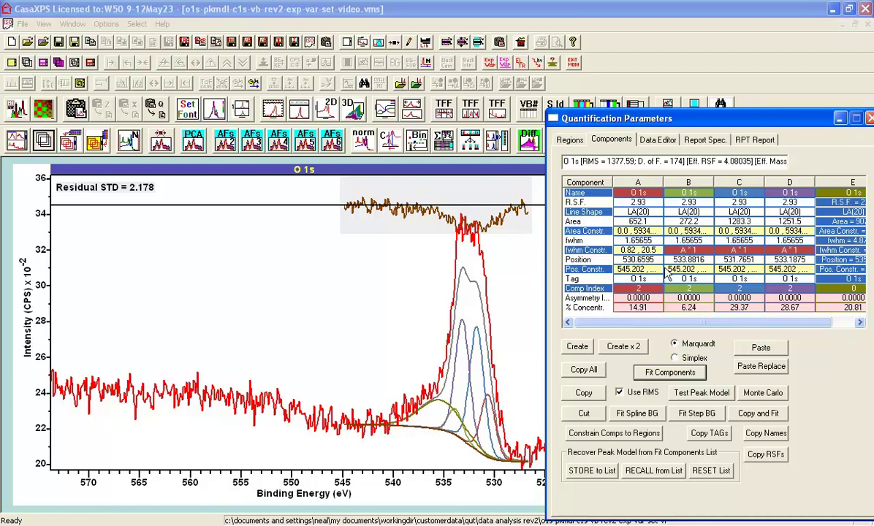
click(826, 250)
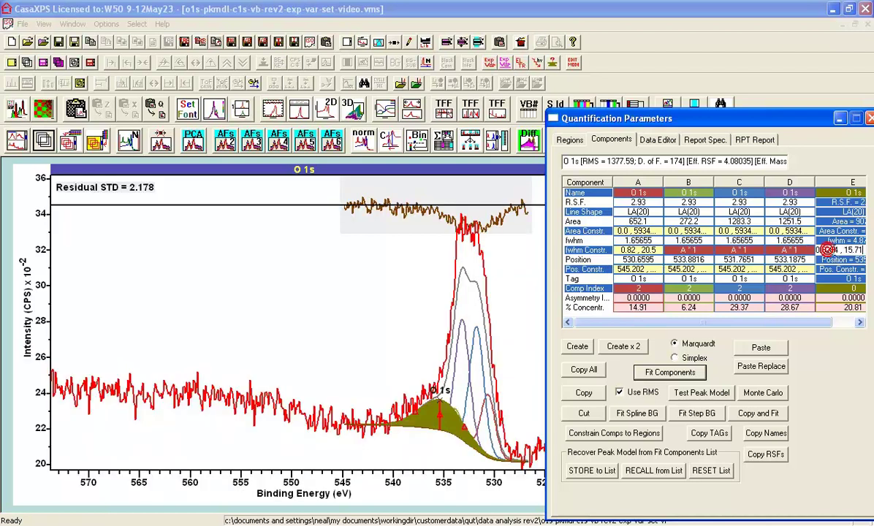
double_click(834, 250)
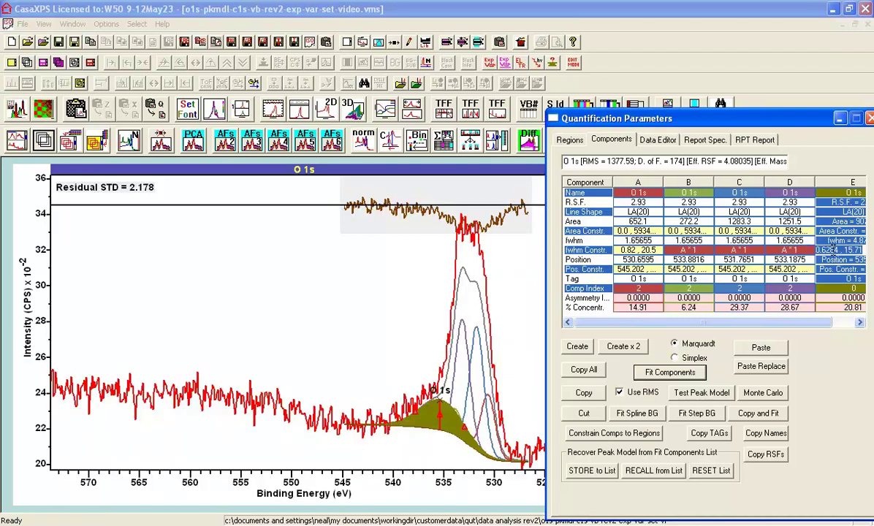
click(837, 259)
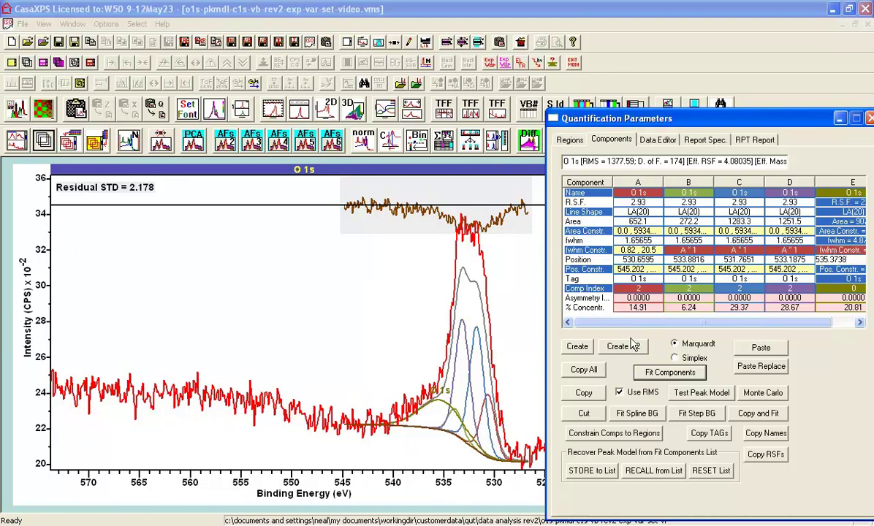
- Lock the positions of components B, C and D relative to A by entering lock as A's position constraint
click(620, 269)
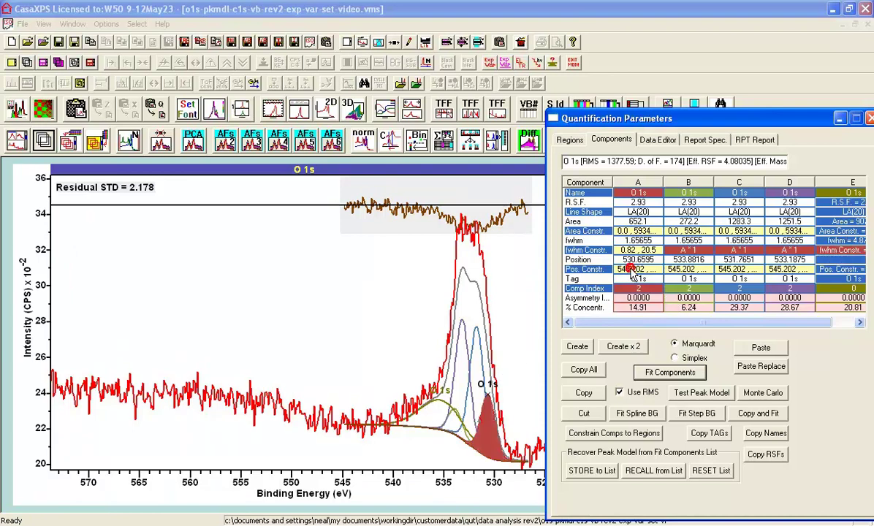
double_click(635, 268)
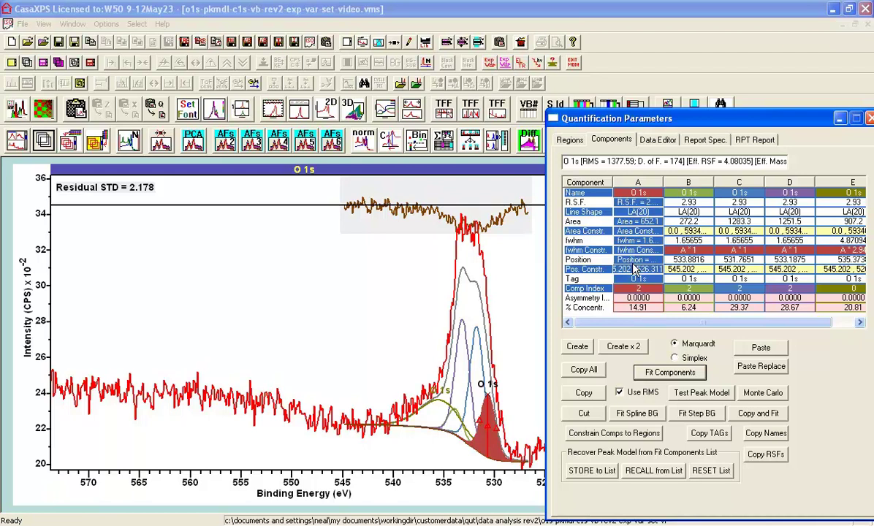
key(BackSpace)
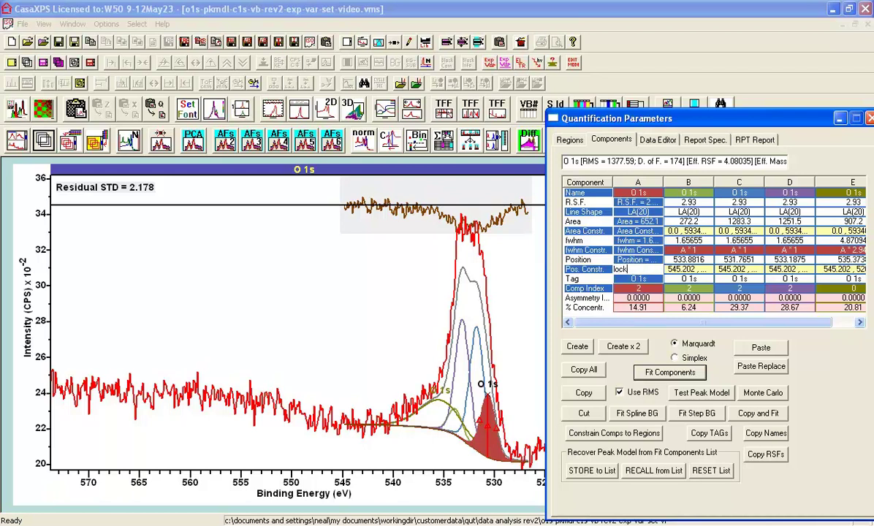
text(lock)
key(Return)
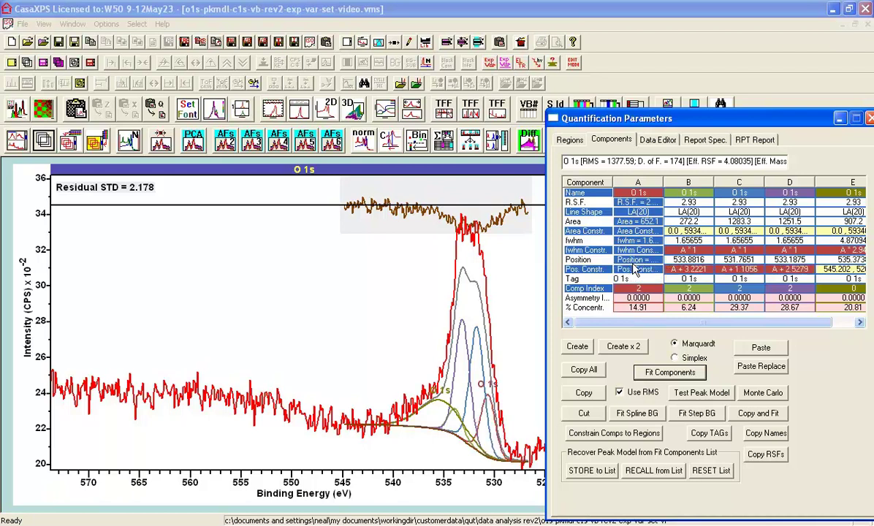
- Constrain component E's position relative to component A and refit the peak model to the first O 1s spectrum
click(848, 269)
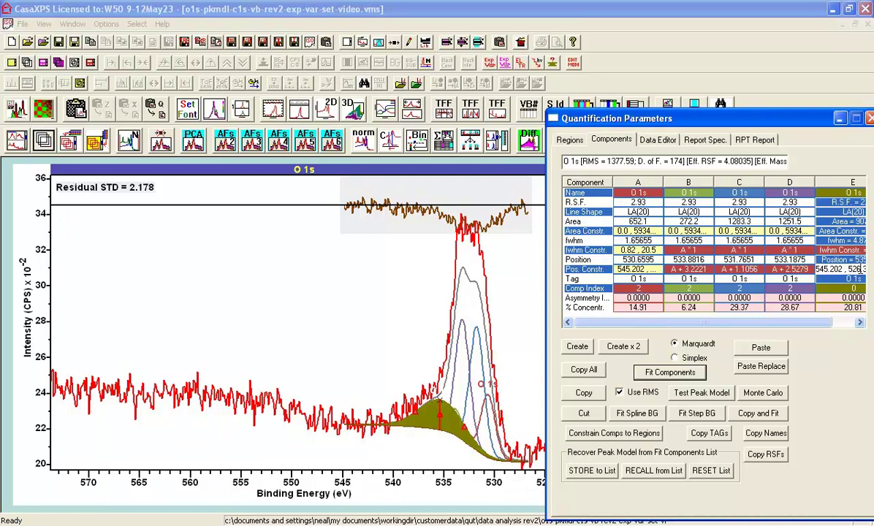
key(ctrl+a)
text(a)
key(Return)
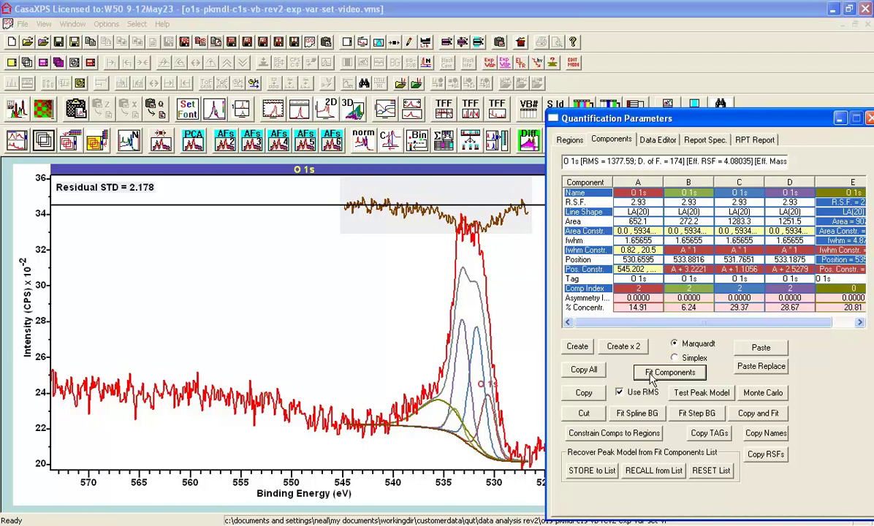
click(649, 376)
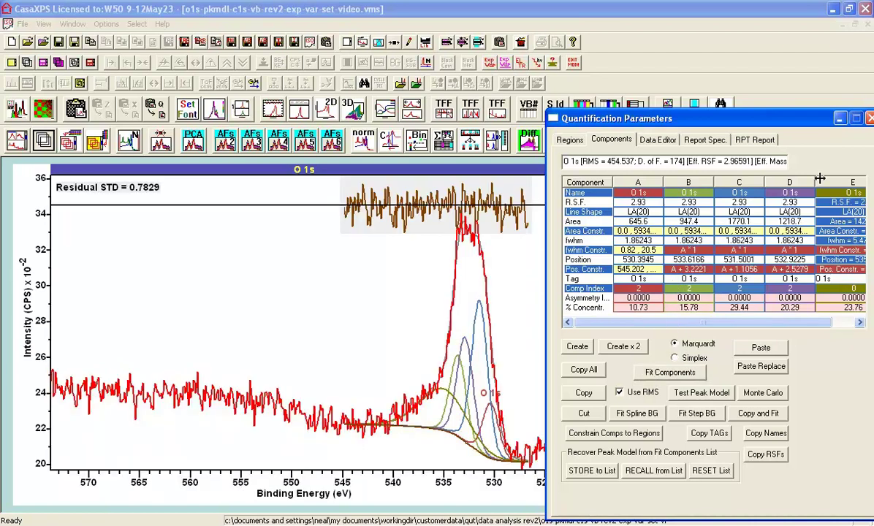
click(840, 119)
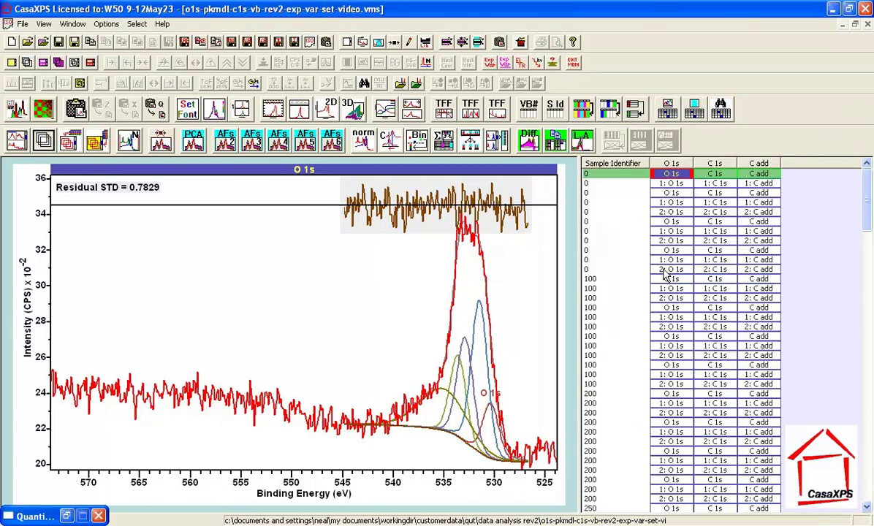
- Propagate the first O 1s spectrum's regions and components to all sample 0 O 1s spectra, with Auto Fit Comps enabled
click(622, 250)
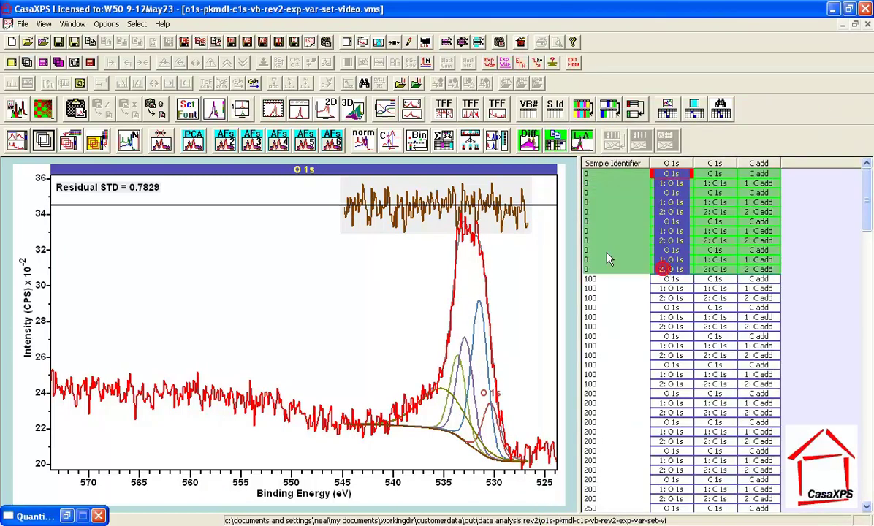
right_click(254, 276)
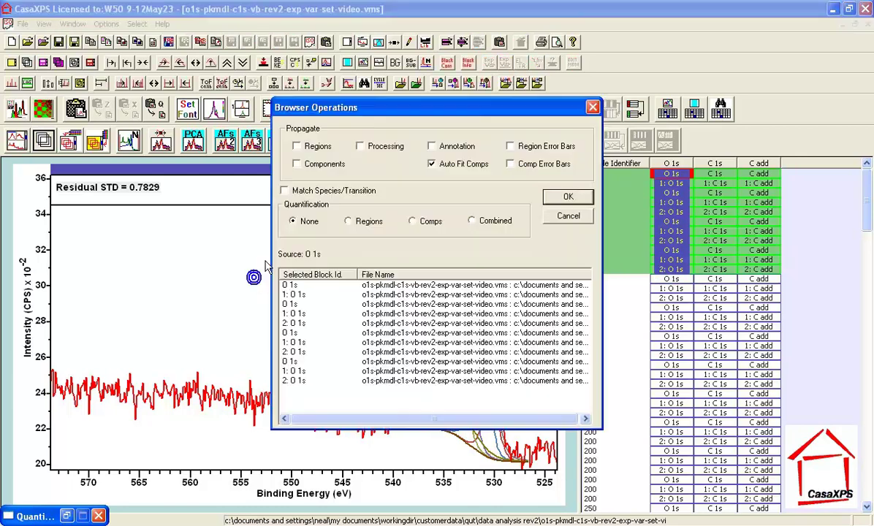
click(304, 150)
click(296, 164)
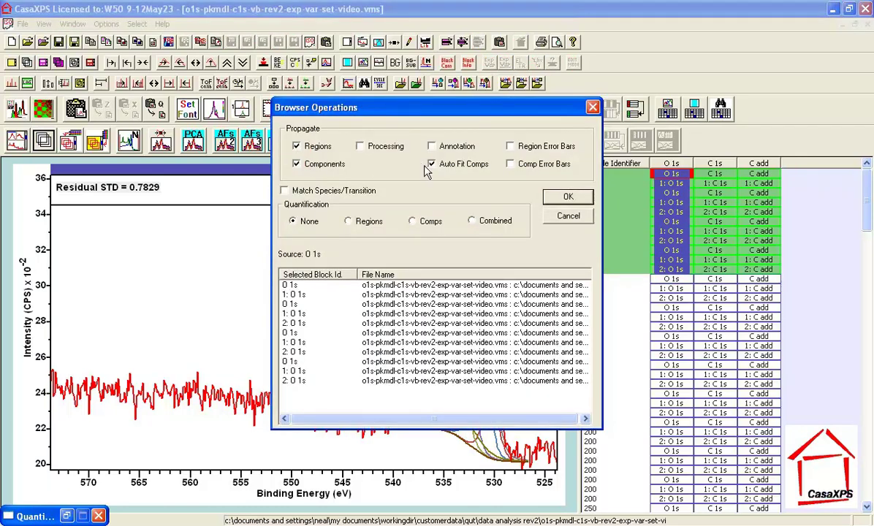
click(564, 197)
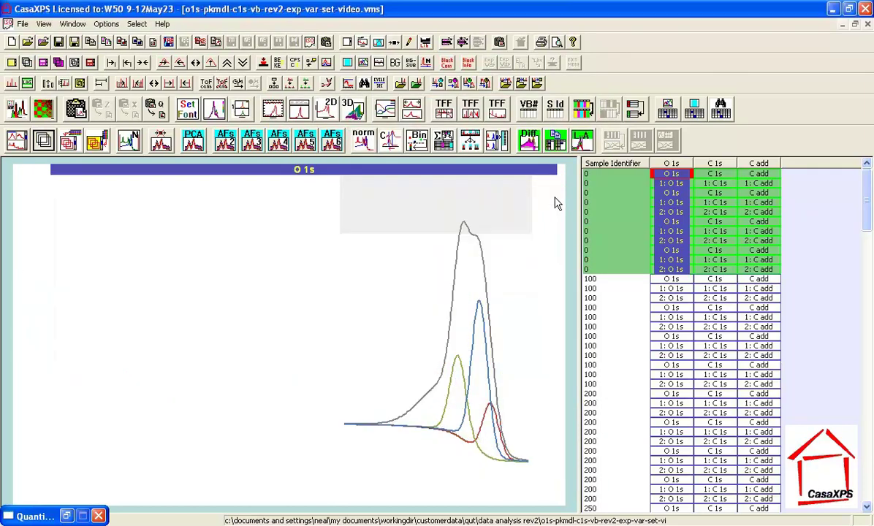
- Overlay the fitted sample 0 O 1s spectra normalised min to max and inspect them across the O 1s quantification region
click(45, 142)
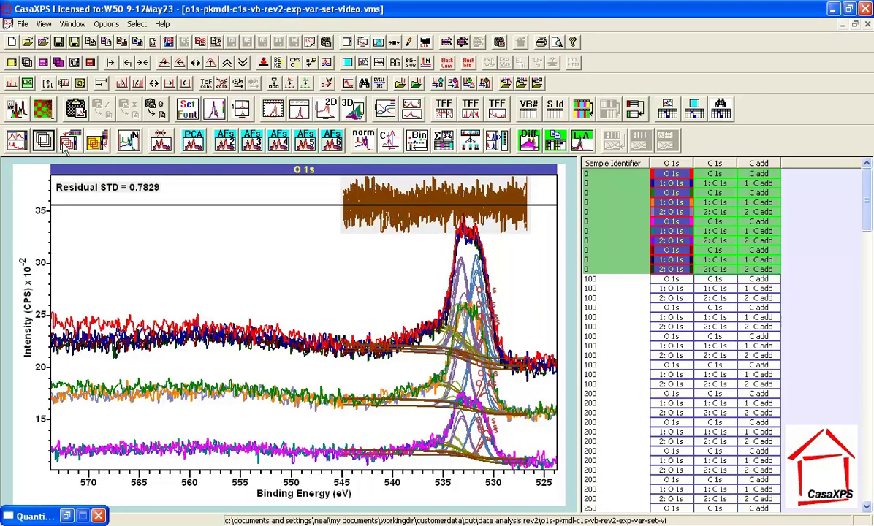
click(127, 142)
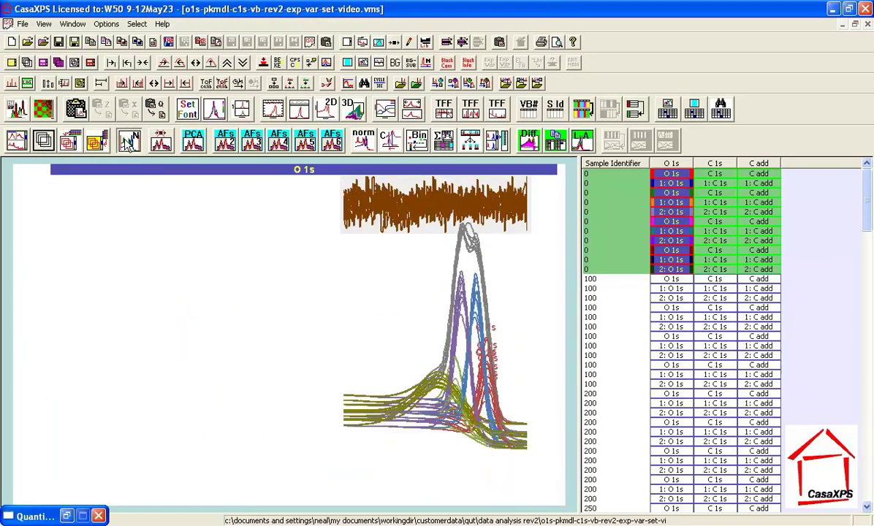
click(348, 42)
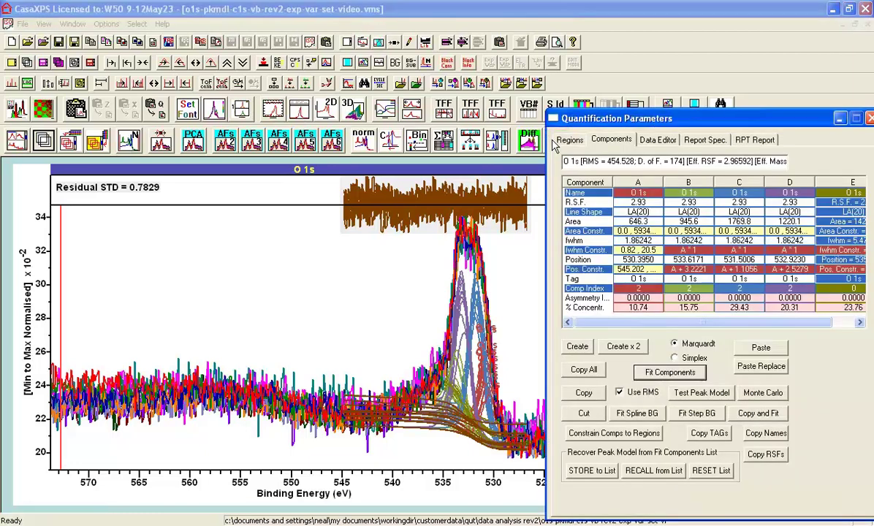
click(568, 139)
click(628, 184)
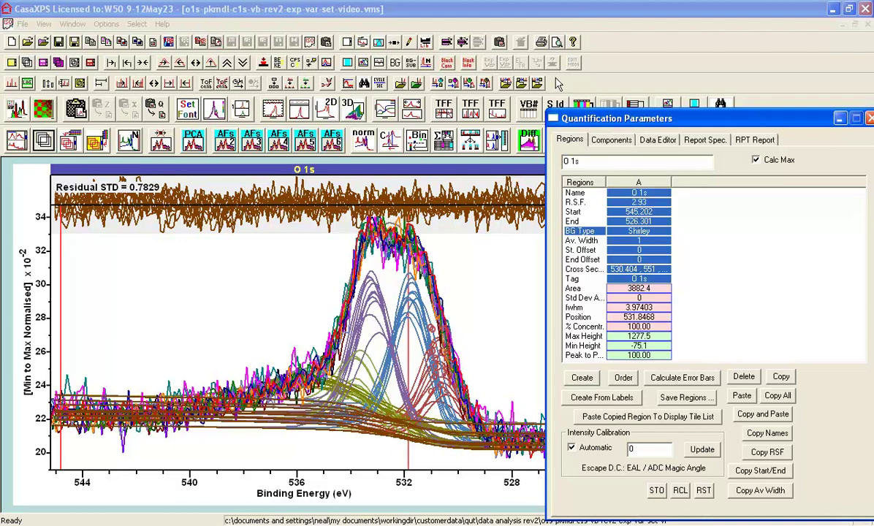
click(842, 119)
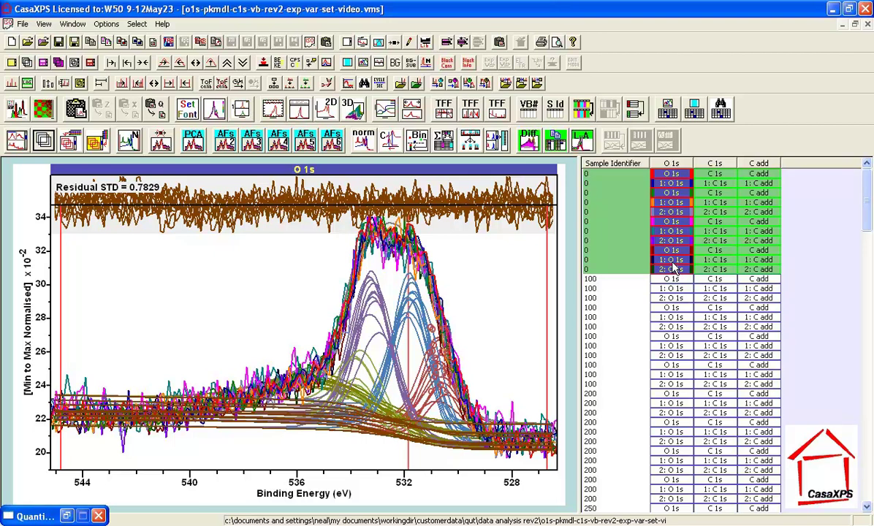
- Examine an O 1s spectrum from the sample 580 rows for comparison, and return to the first sample 0 O 1s spectrum
drag(867, 191, 831, 441)
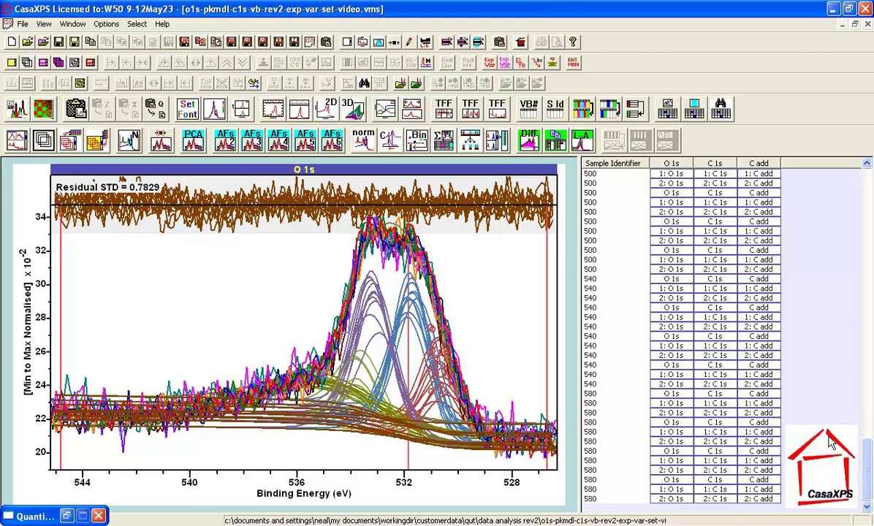
click(673, 424)
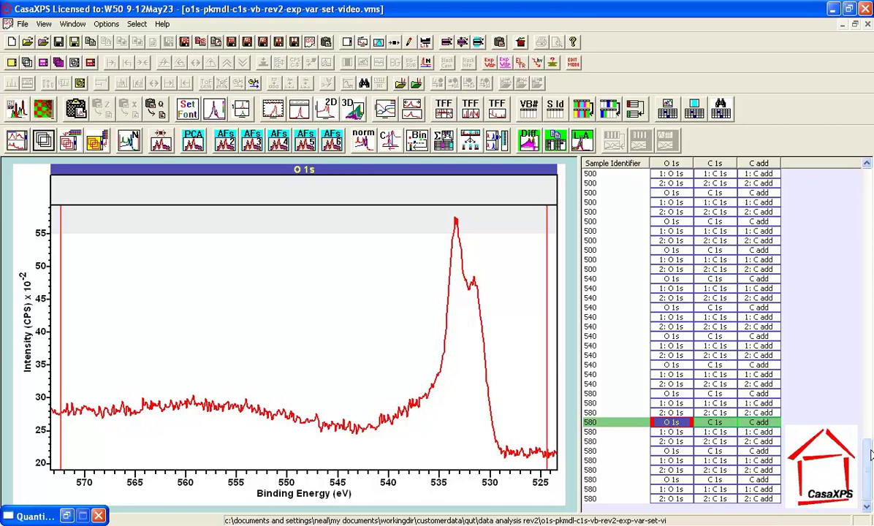
drag(870, 454, 867, 152)
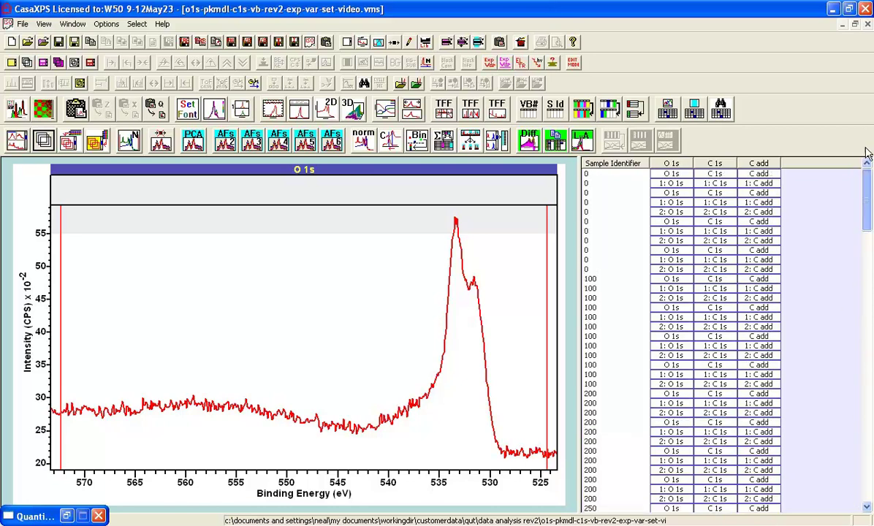
click(671, 175)
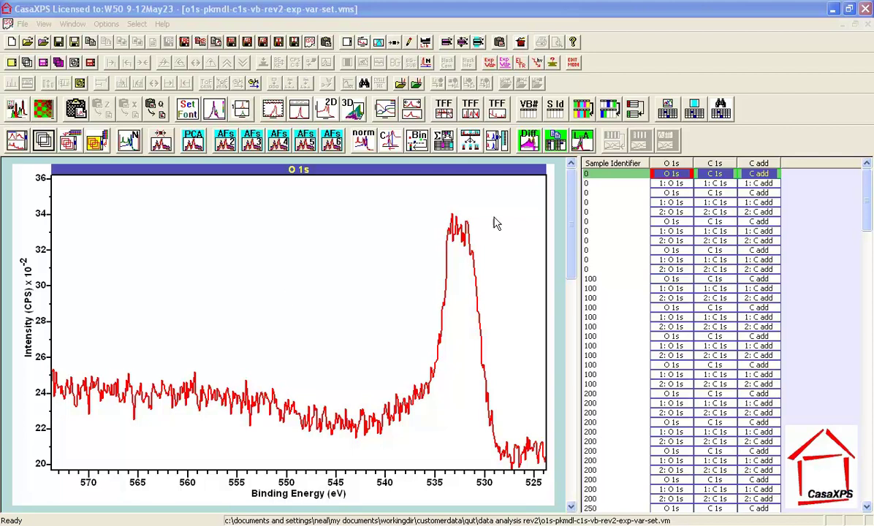
- Overlay the O 1s spectra from all samples in the exp-var-set file and examine the O 1s peak between about 527 and 540 eV
click(667, 165)
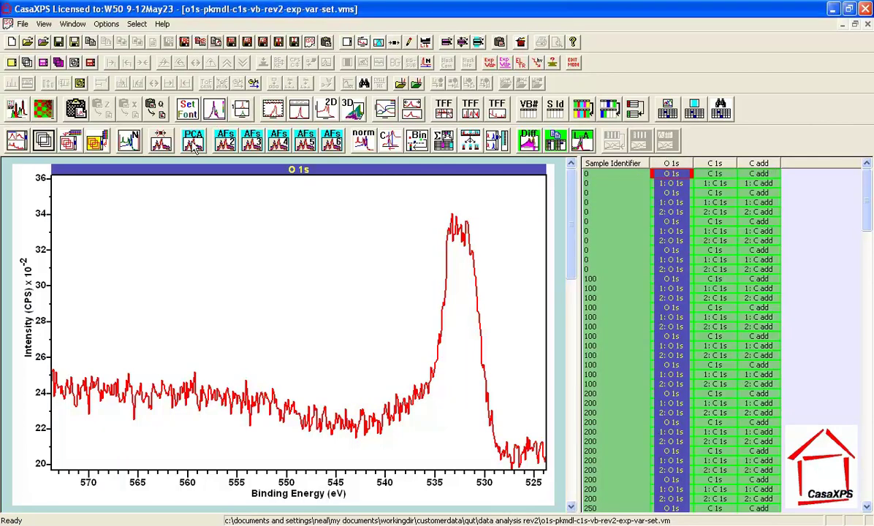
click(43, 141)
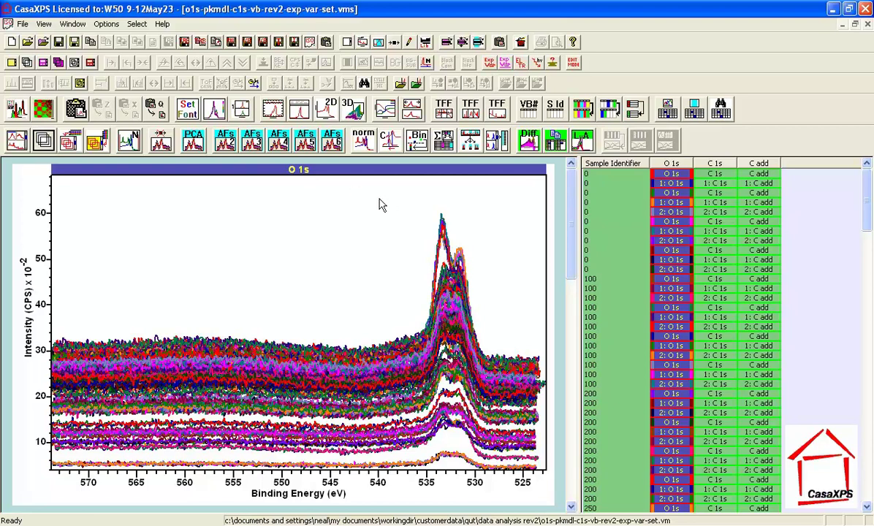
mouse_move(378, 198)
mouse_down()
mouse_move(450, 428)
mouse_move(503, 468)
mouse_up()
click(487, 287)
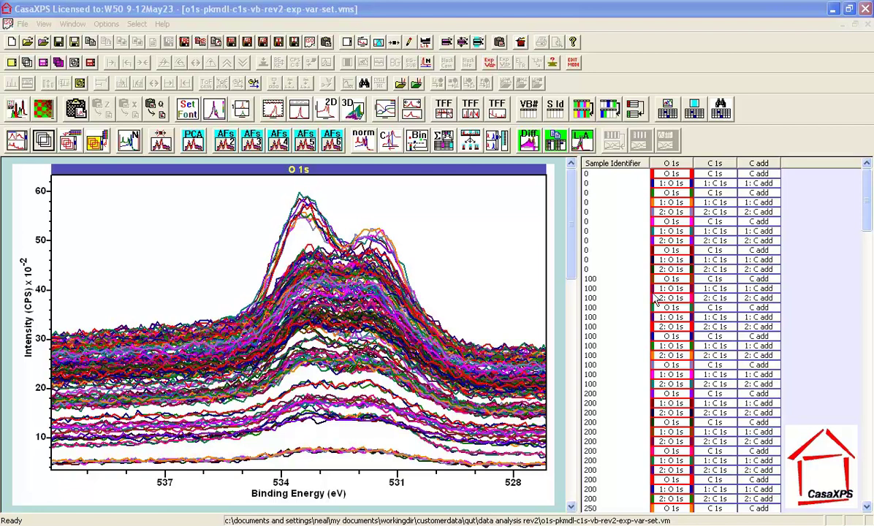
- Rebin the O 1s, C 1s and C add spectra of every row in the exp-var-set file
click(611, 164)
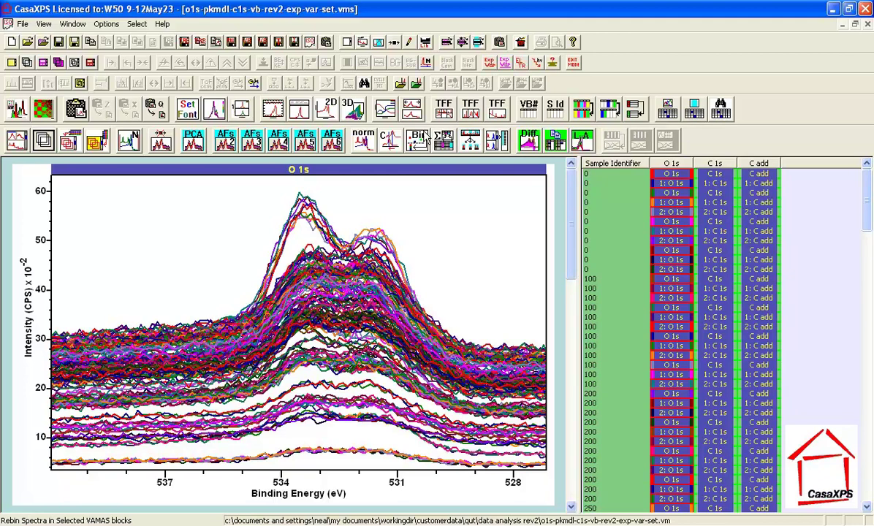
click(426, 138)
click(418, 139)
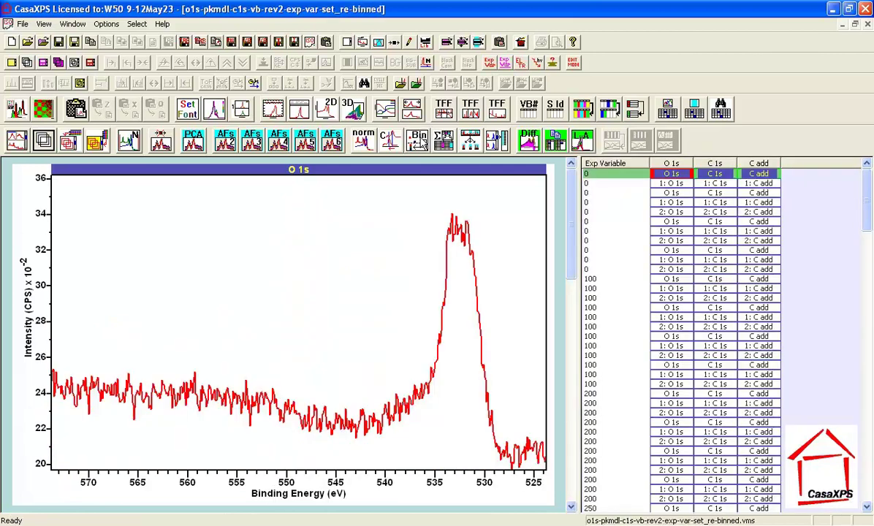
- Overlay all re-binned O 1s spectra and inspect their high binding energy end, about 571 to 574 eV
click(667, 162)
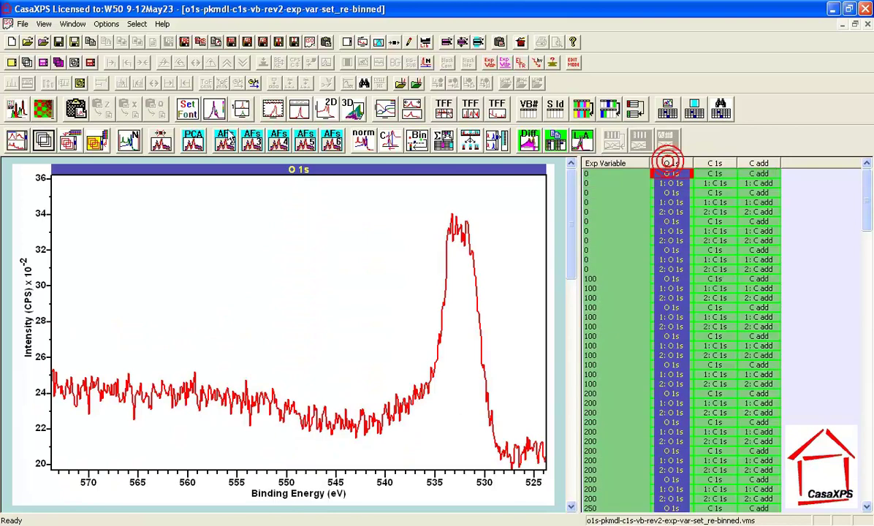
click(44, 142)
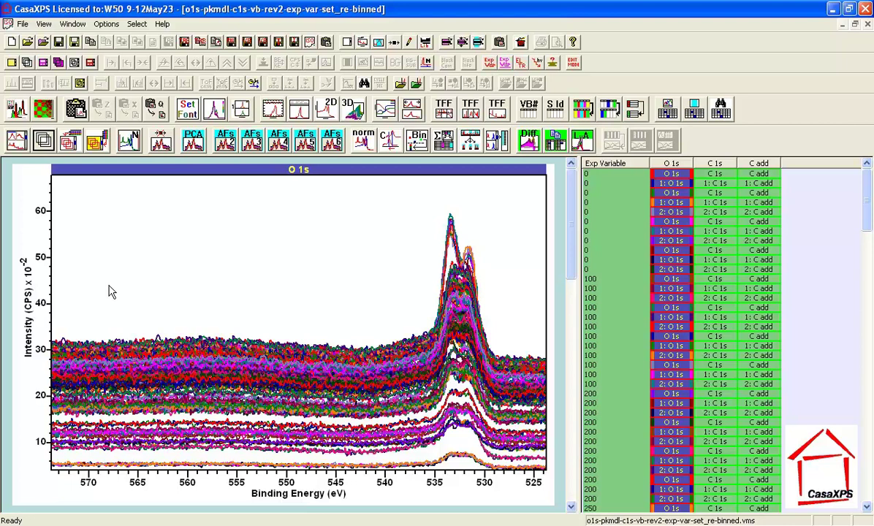
click(81, 320)
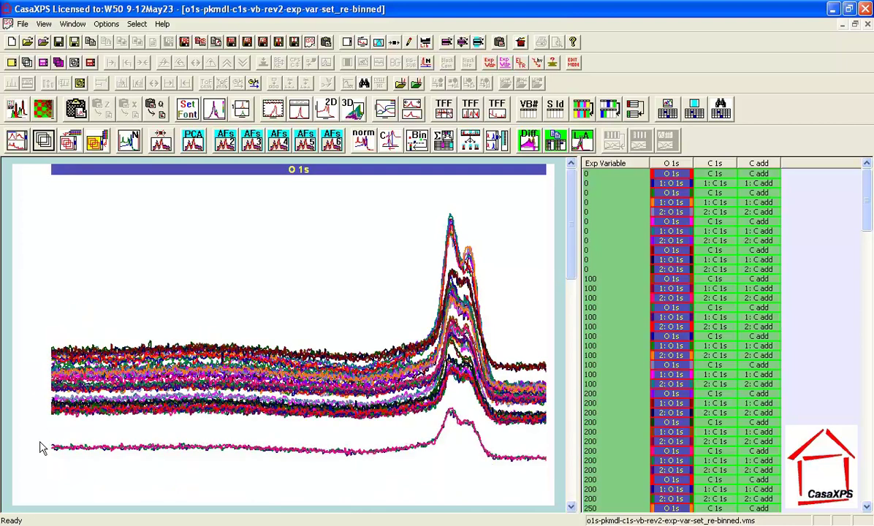
drag(43, 483, 83, 313)
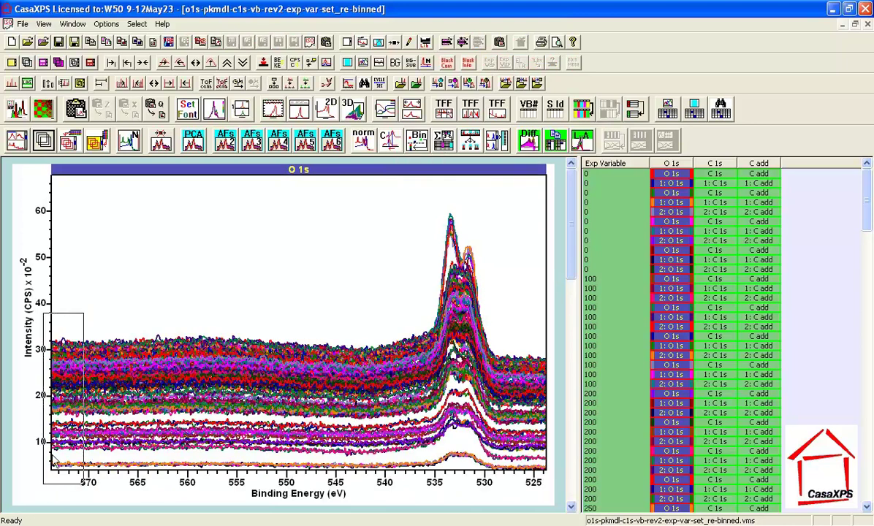
click(61, 331)
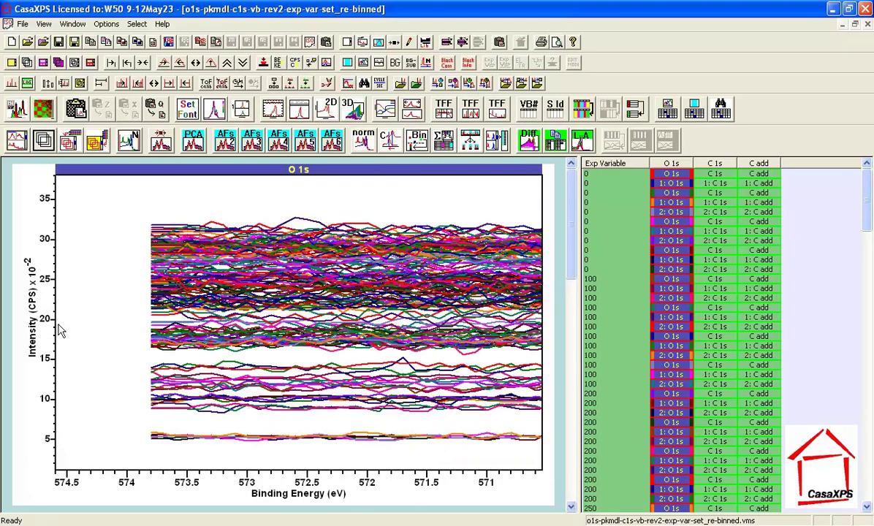
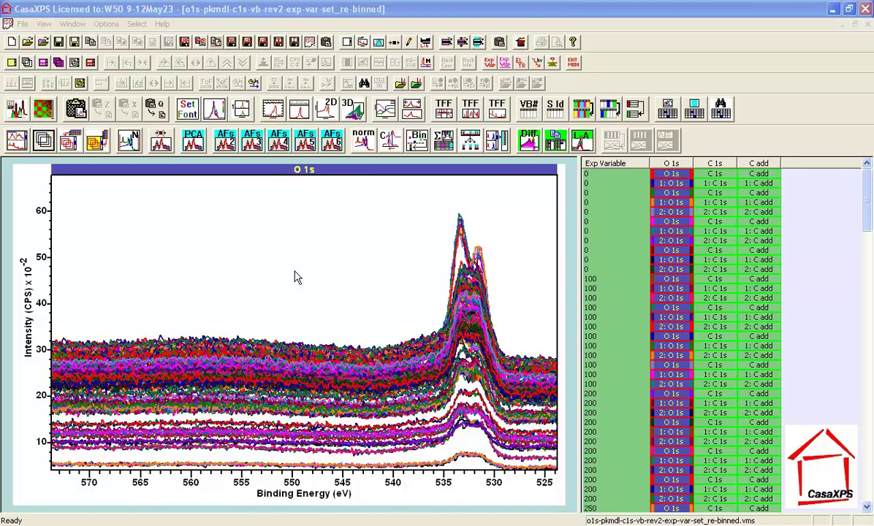
- Overlay the O 1s, C 1s and C add spectra of the first row, and display every row the same way in the scrolled list
click(605, 173)
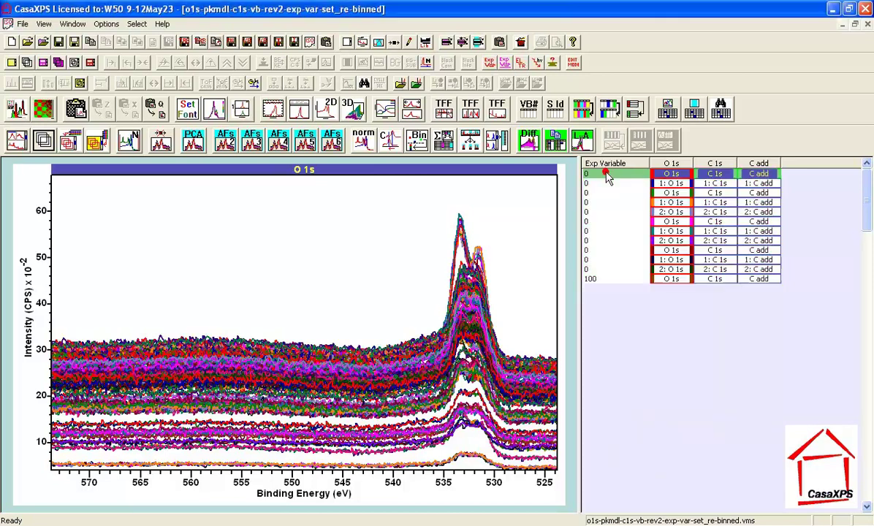
click(71, 143)
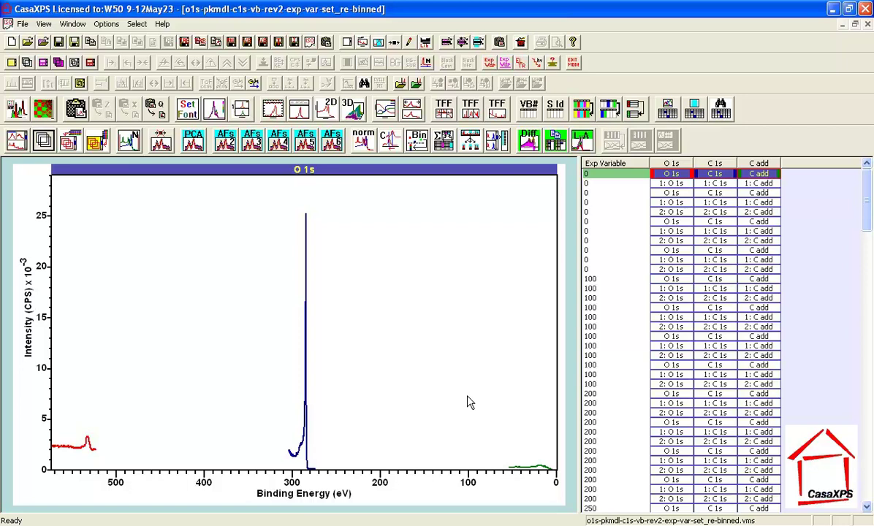
click(616, 167)
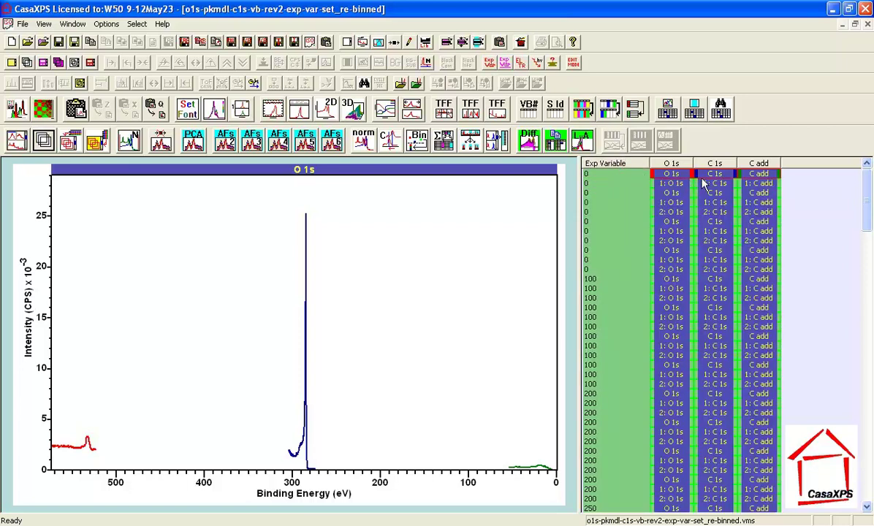
click(69, 143)
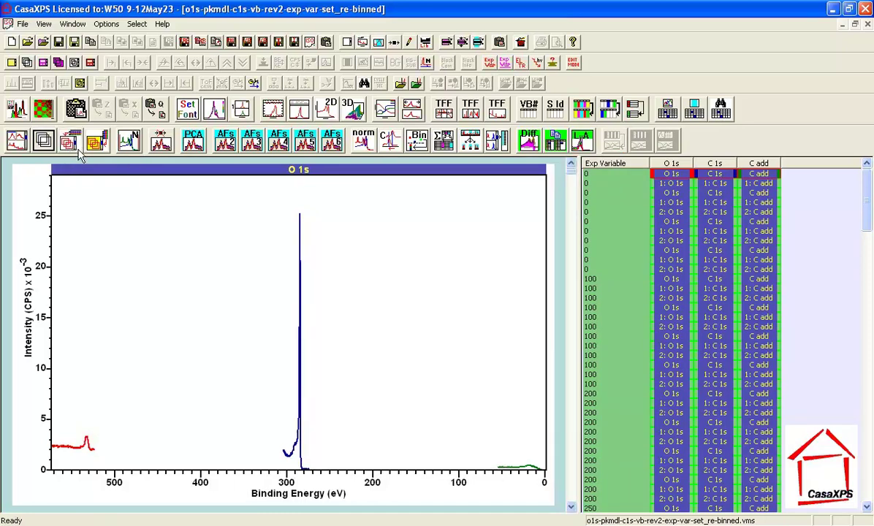
- Check the row overlays in the scrolled list and merge each row's overlaid VAMAS blocks into one spectrum
click(570, 297)
click(571, 297)
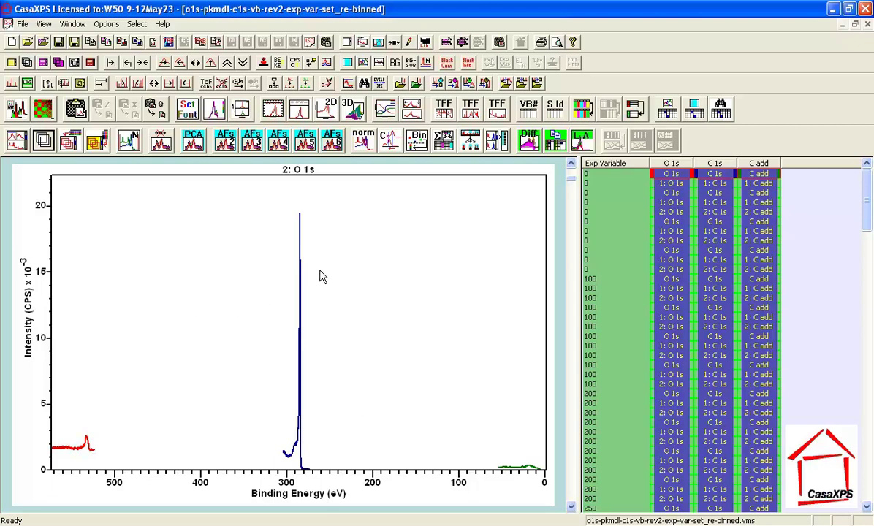
click(498, 140)
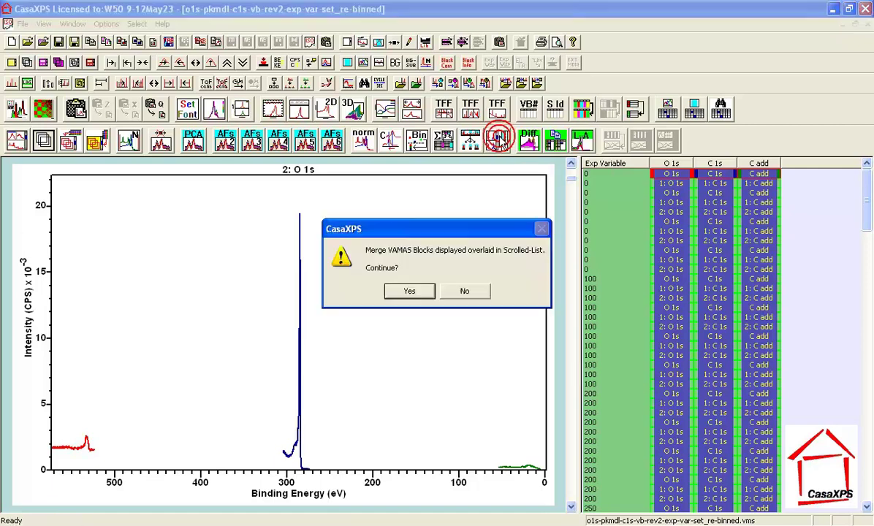
click(388, 292)
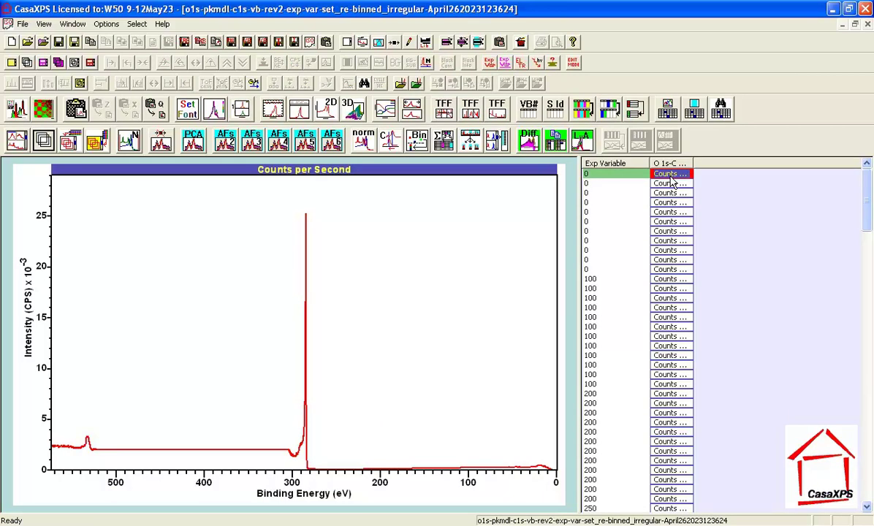
- Display the merged spectrum as data points instead of lines, with line width 1 and shape width 5
click(364, 43)
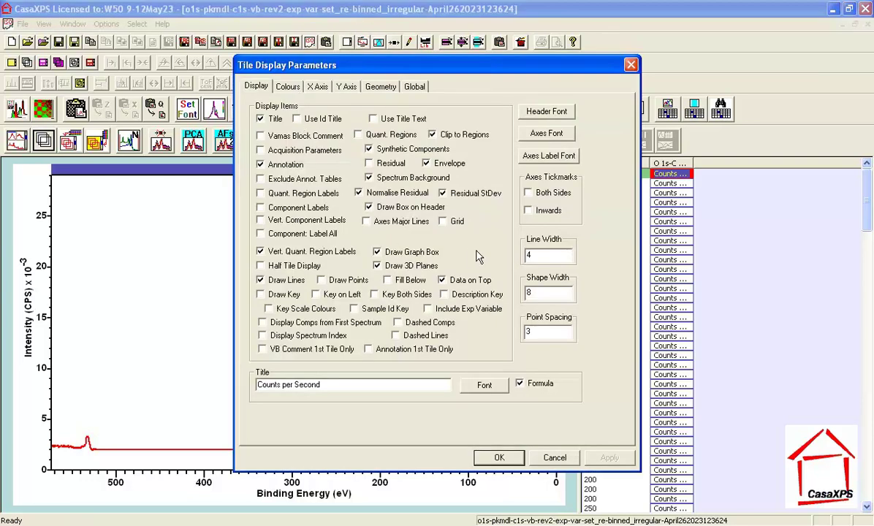
click(340, 279)
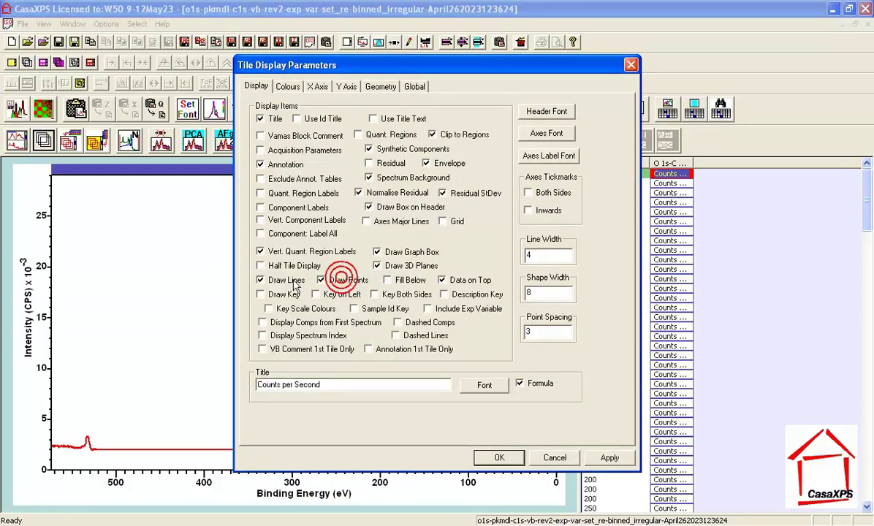
click(261, 280)
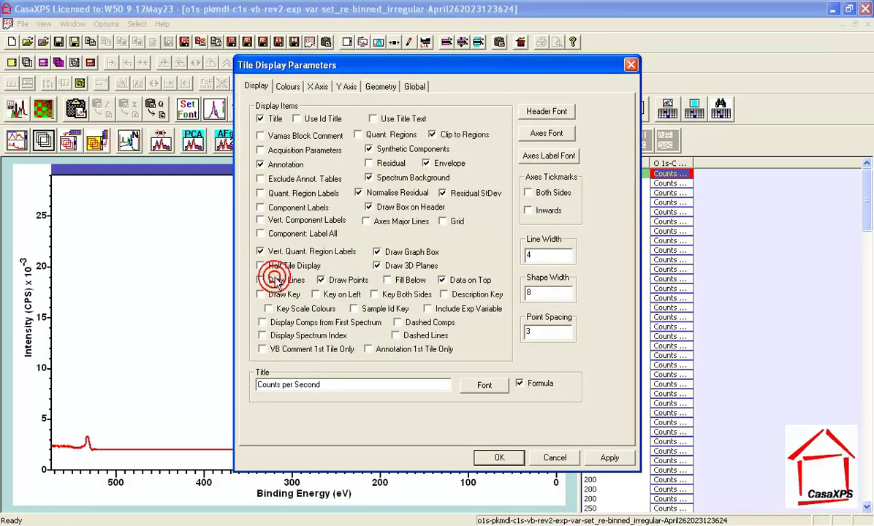
double_click(531, 254)
text(1)
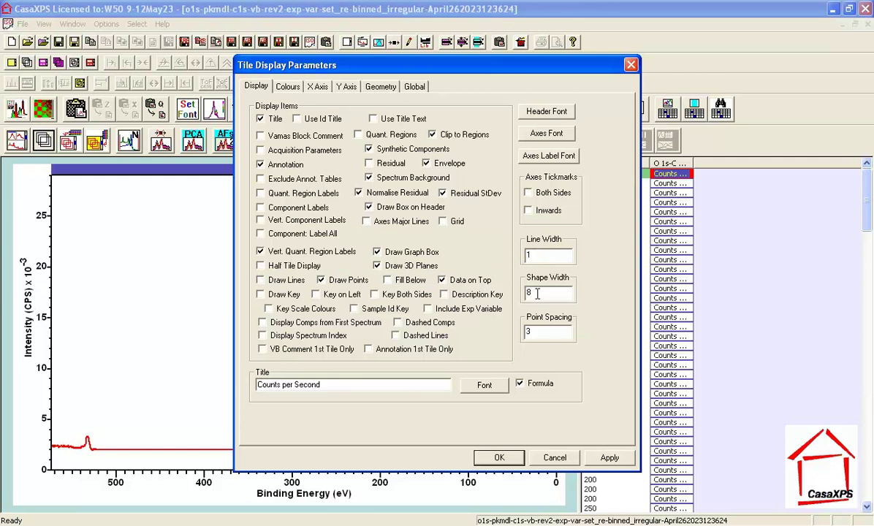
double_click(532, 293)
text(5)
click(610, 457)
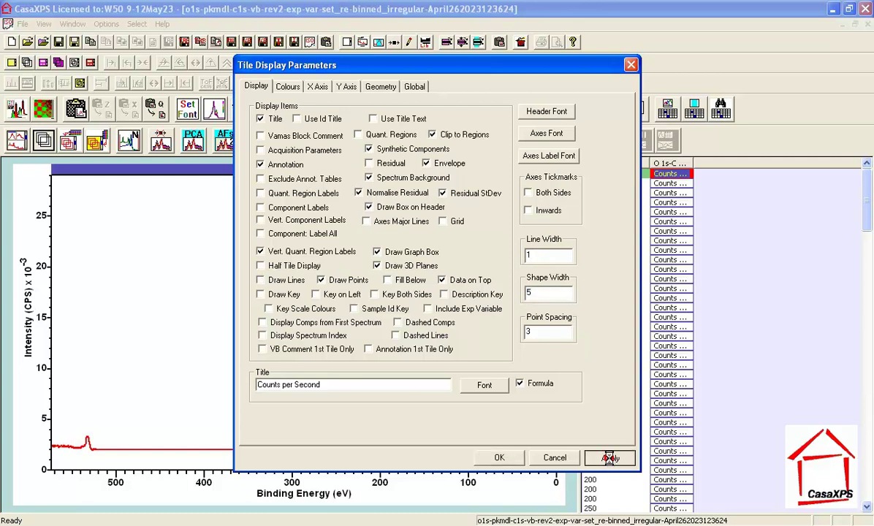
click(499, 458)
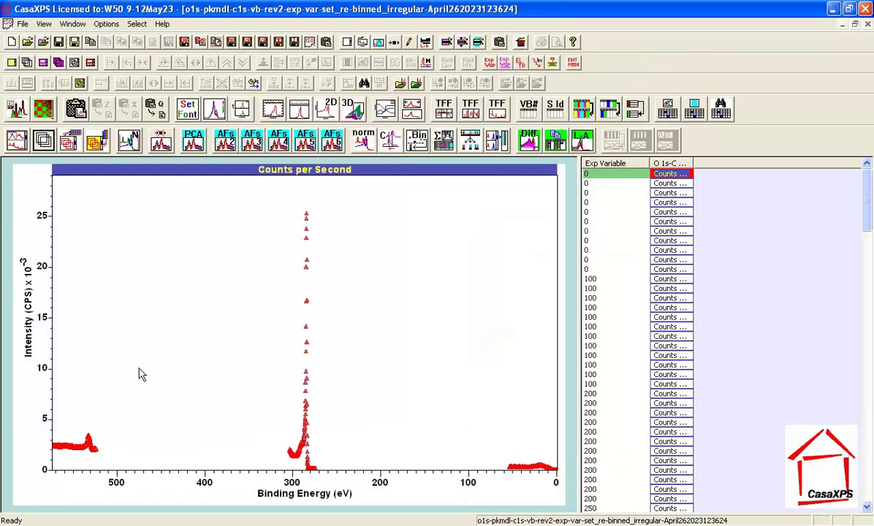
- Examine the data points of the merged spectrum's O 1s, C 1s and low binding energy regions one after another
drag(48, 423, 115, 466)
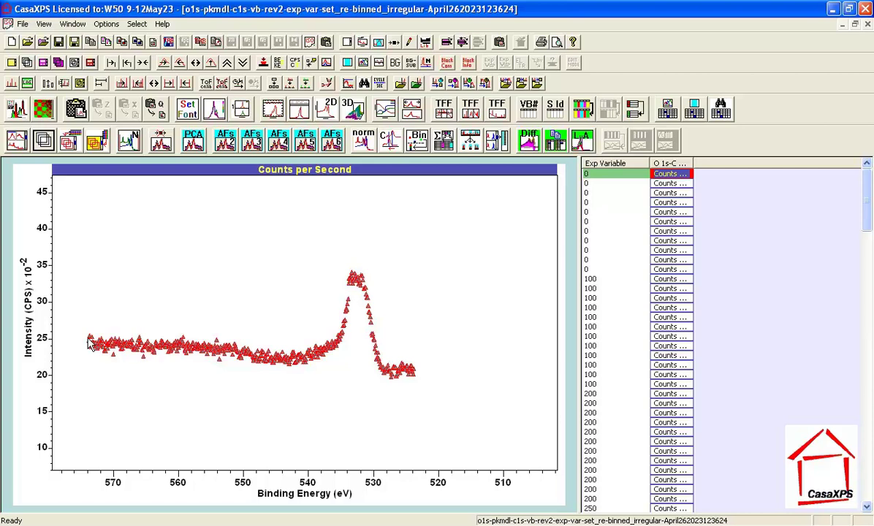
click(143, 63)
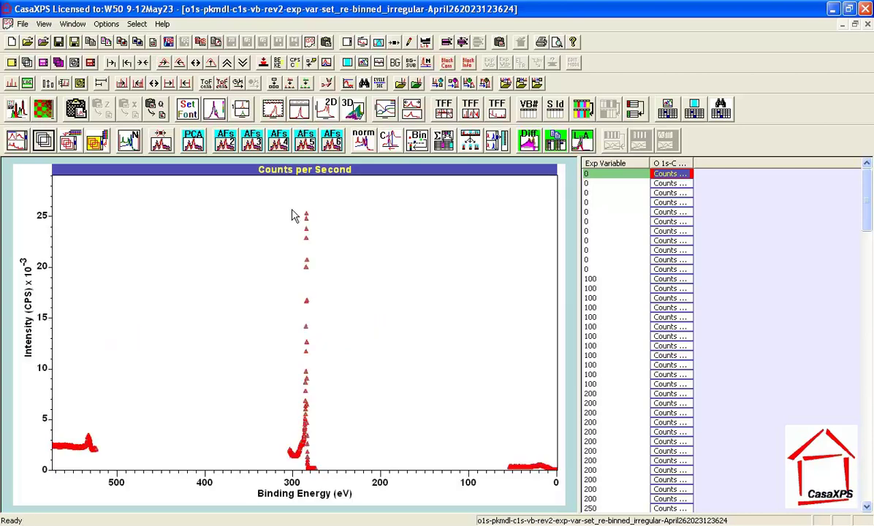
drag(291, 210, 293, 433)
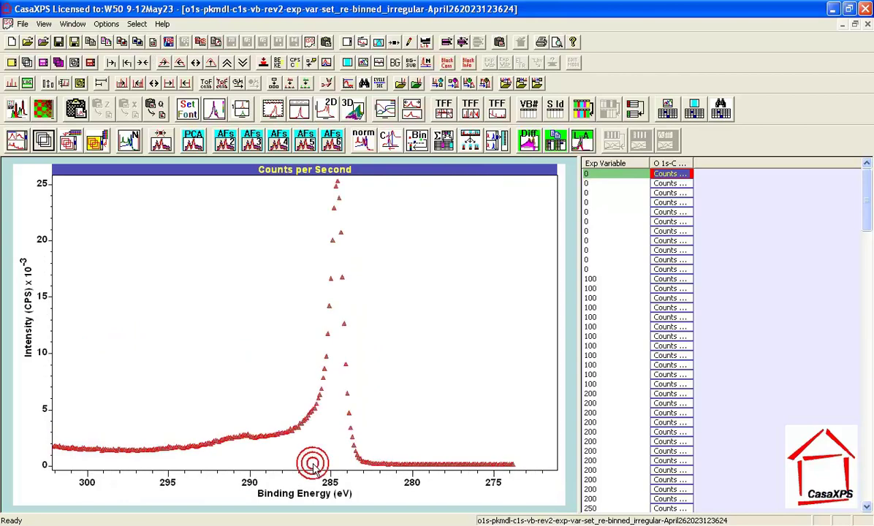
click(143, 62)
click(127, 62)
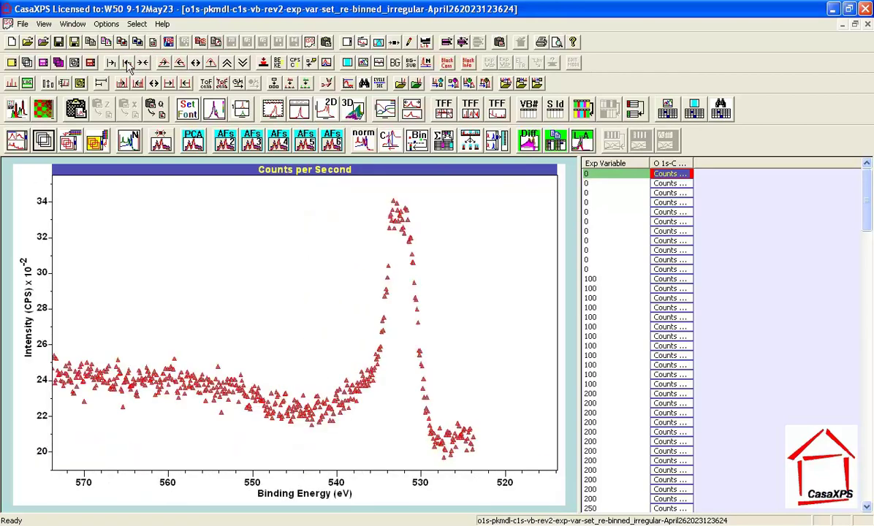
click(127, 63)
click(126, 63)
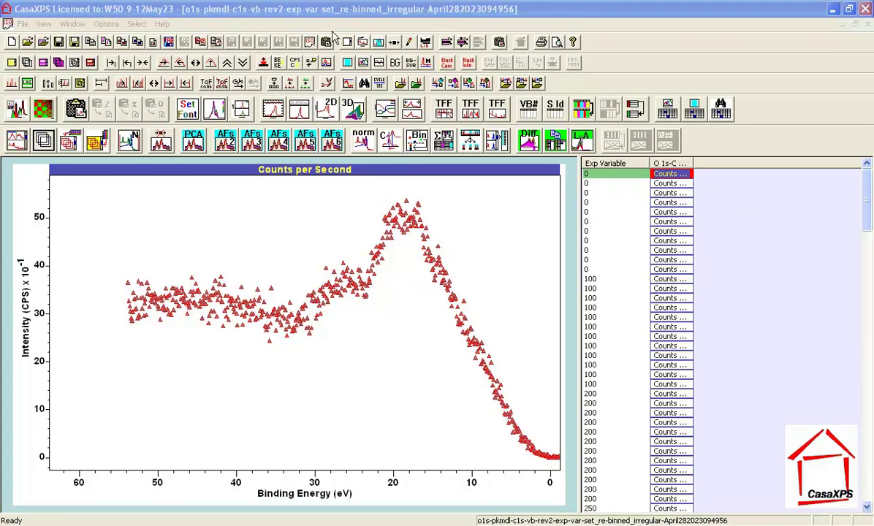
- Switch the spectrum display back to drawn lines and turn off the data points
click(361, 42)
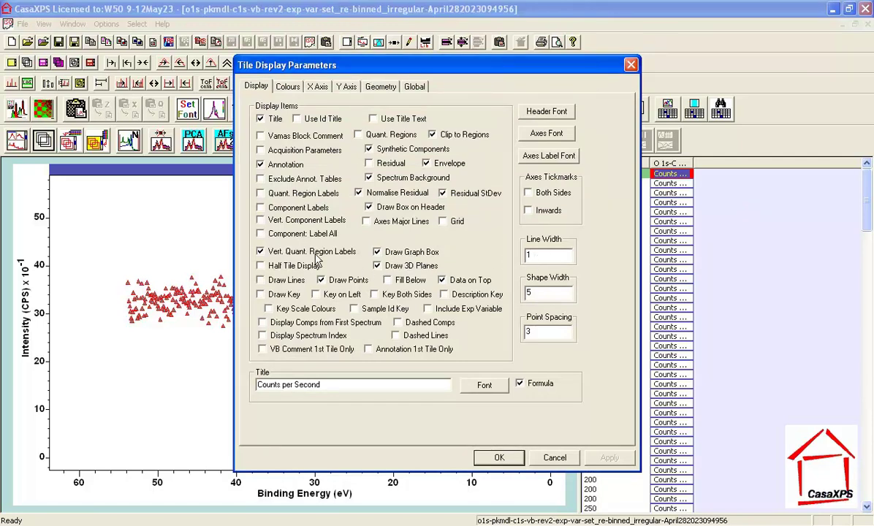
click(273, 281)
click(331, 285)
double_click(538, 255)
click(498, 458)
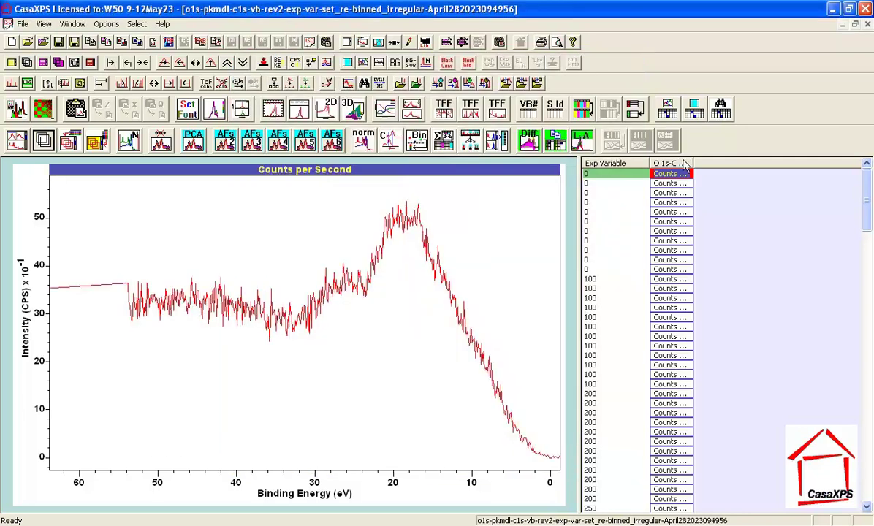
- Overlay the merged spectra of all rows and inspect their O 1s region, about 551 to 519 eV
click(642, 164)
click(105, 149)
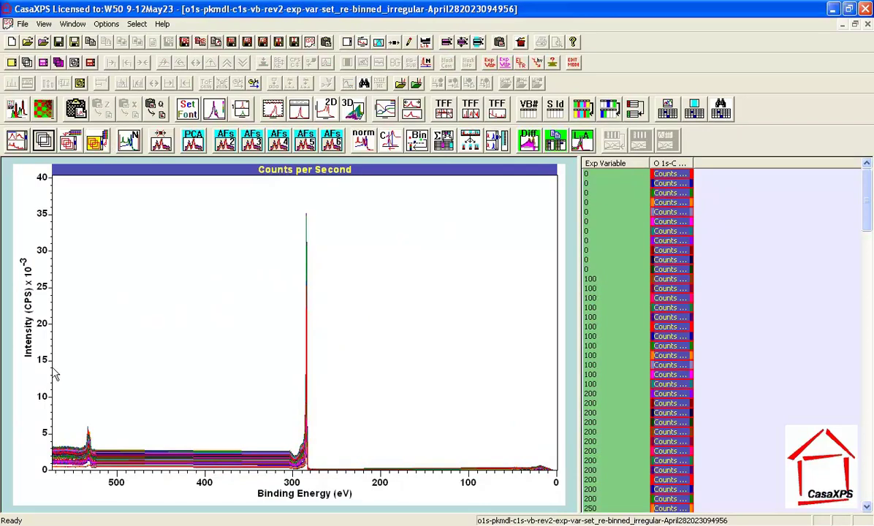
mouse_move(71, 422)
mouse_down()
mouse_move(82, 453)
mouse_move(99, 453)
mouse_up()
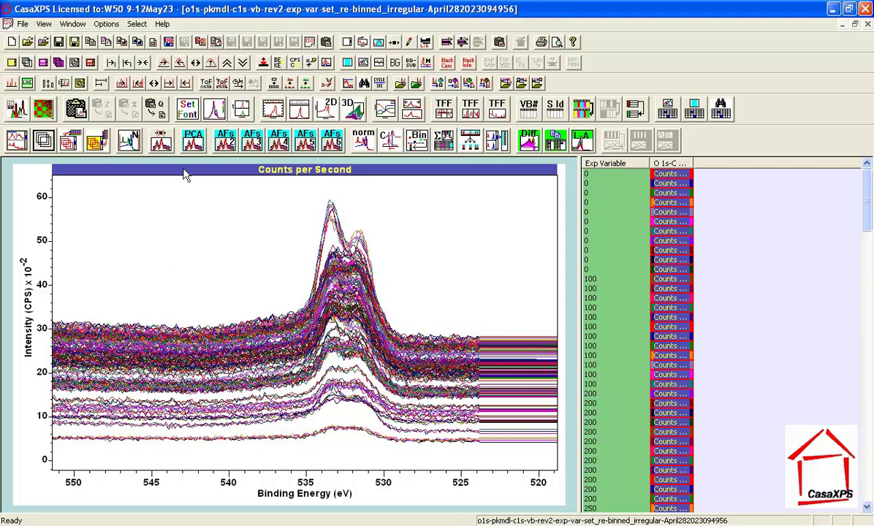
click(99, 141)
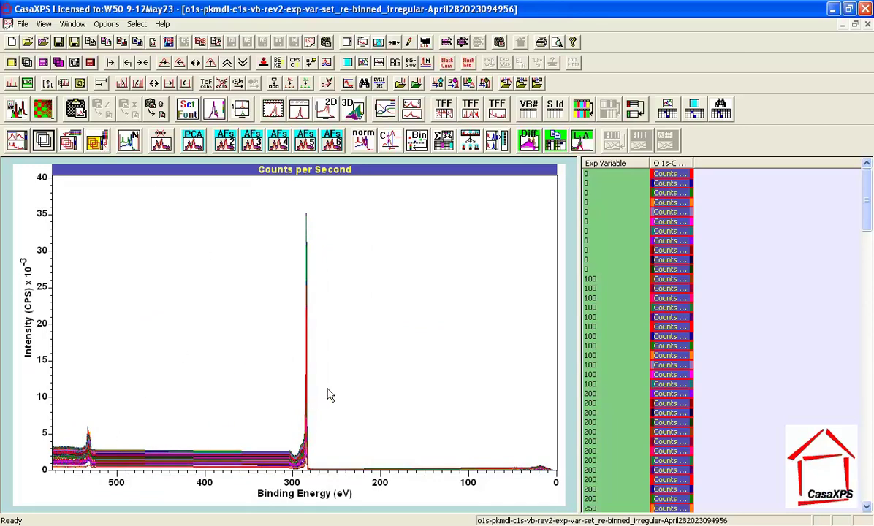
- Run PCA on the overlaid spectra and display the abstract factors in separate tiles, four per page
click(194, 145)
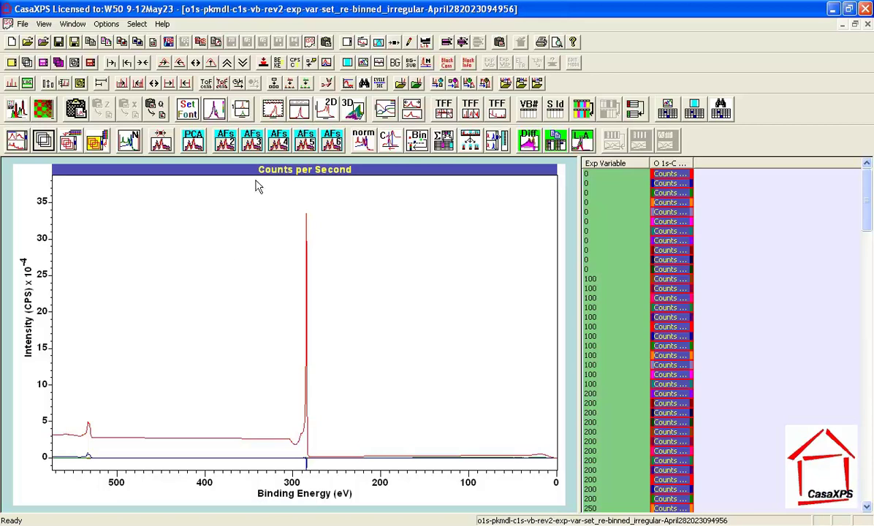
click(326, 42)
click(314, 196)
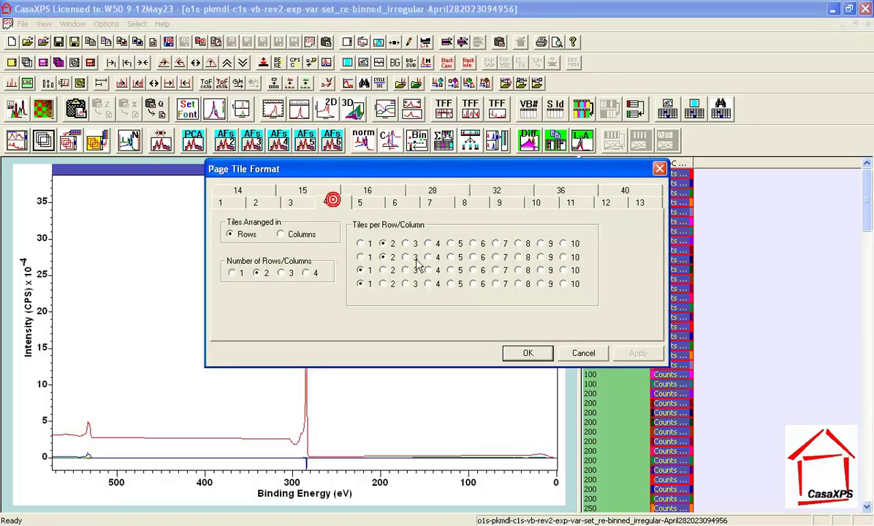
click(522, 353)
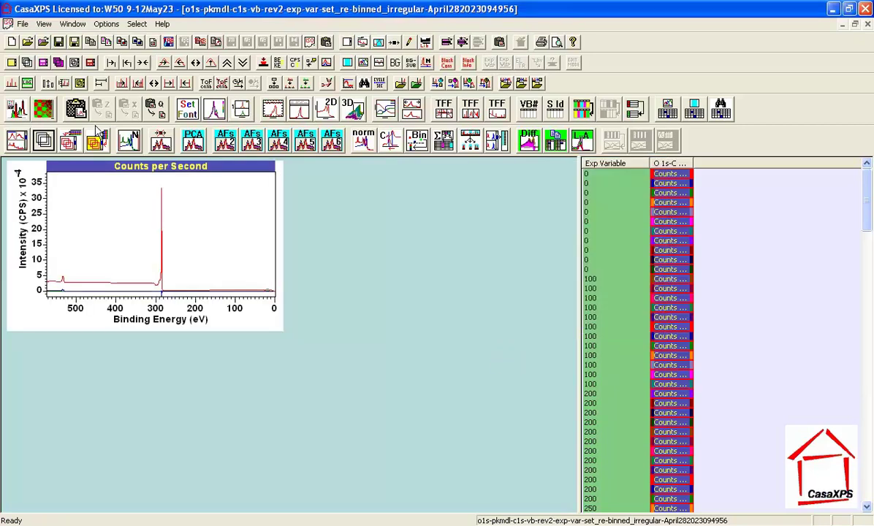
click(16, 140)
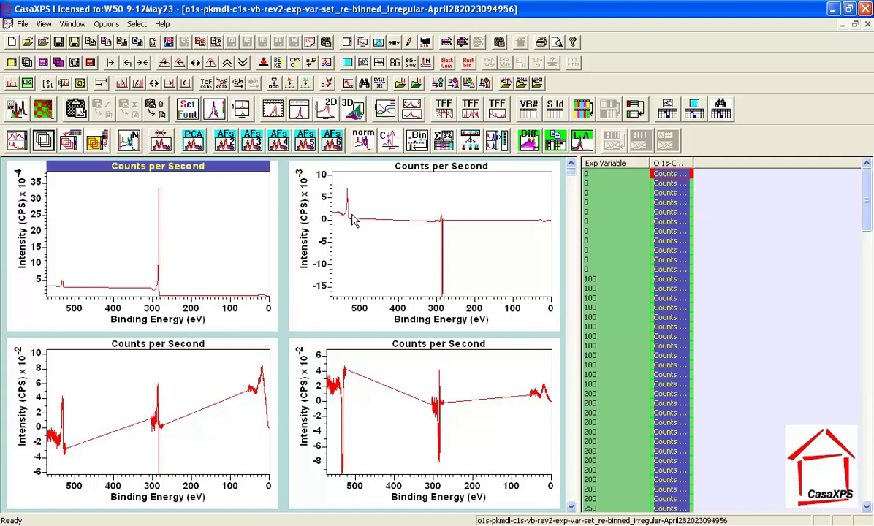
- Examine the O 1s region of the second and third abstract factors and check the following page of factors
click(321, 175)
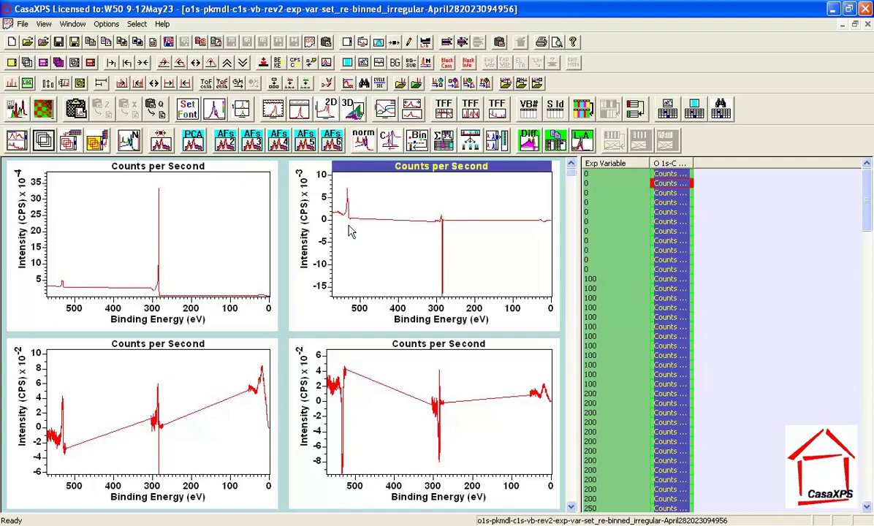
drag(338, 188, 354, 226)
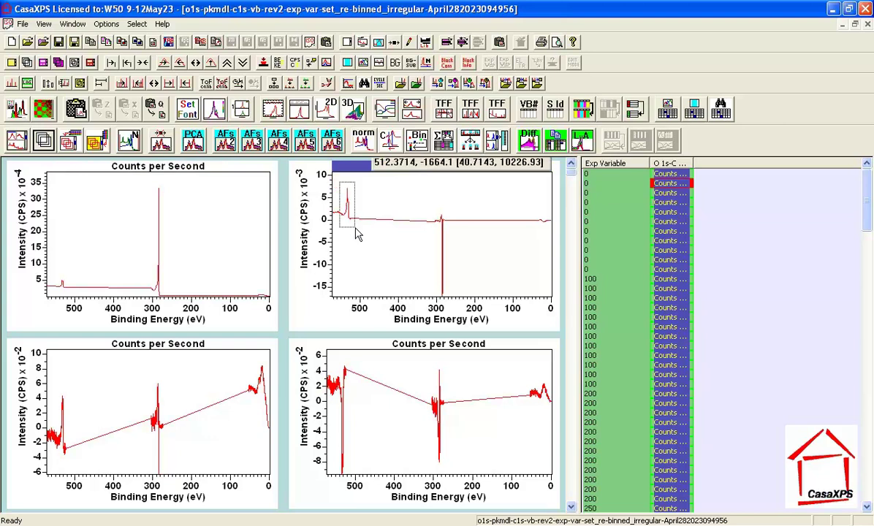
click(345, 215)
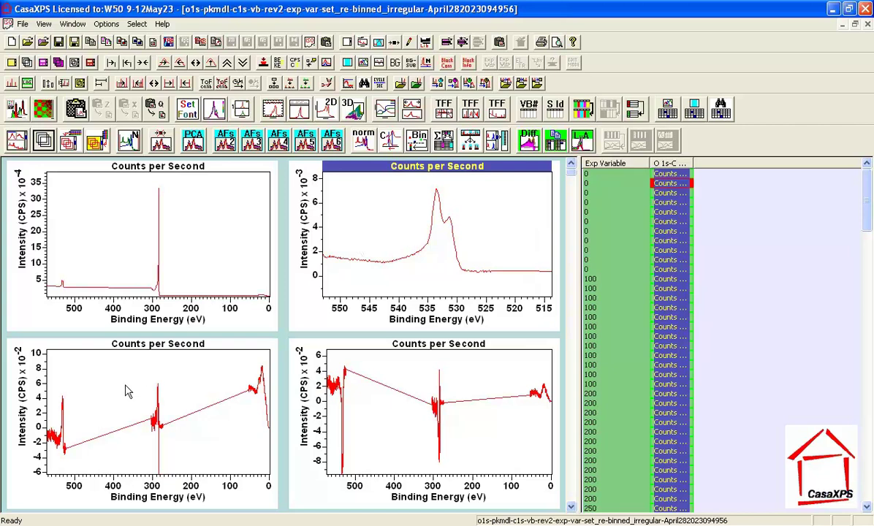
click(53, 389)
drag(52, 389, 67, 456)
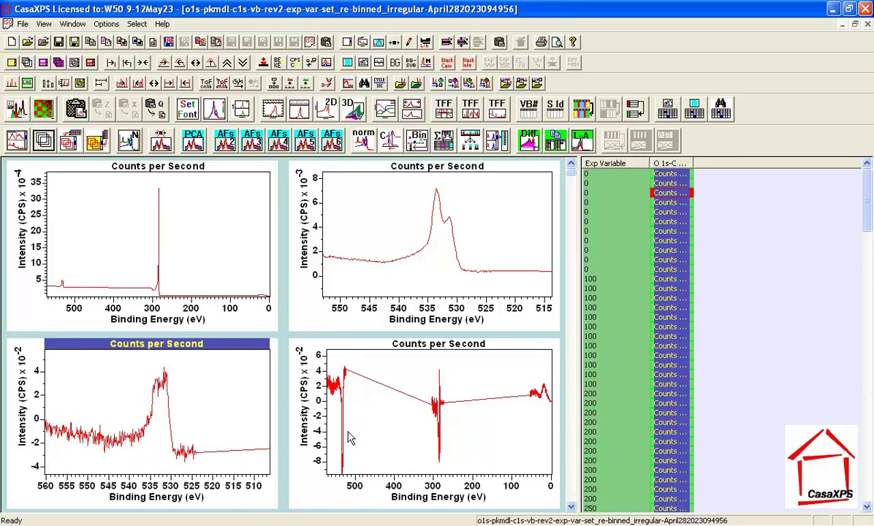
click(570, 359)
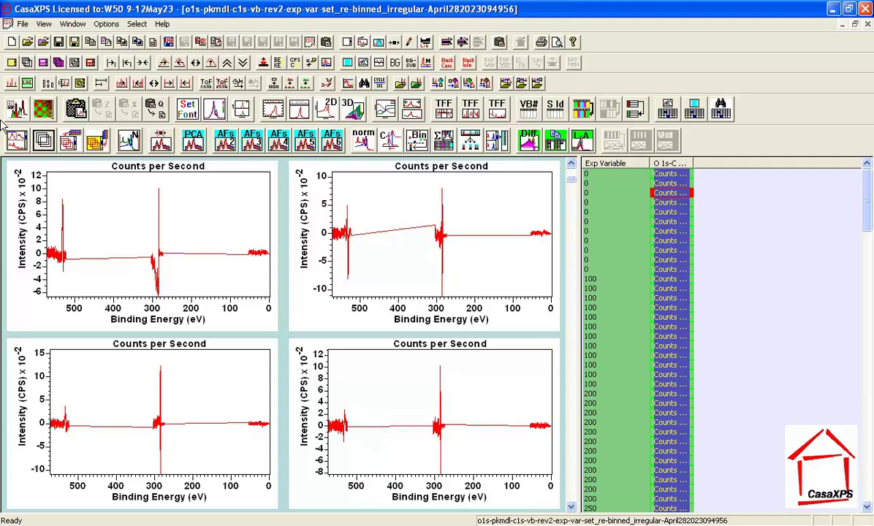
- Overlay all abstract factors in a single tile and set the page layout to one tile
click(96, 143)
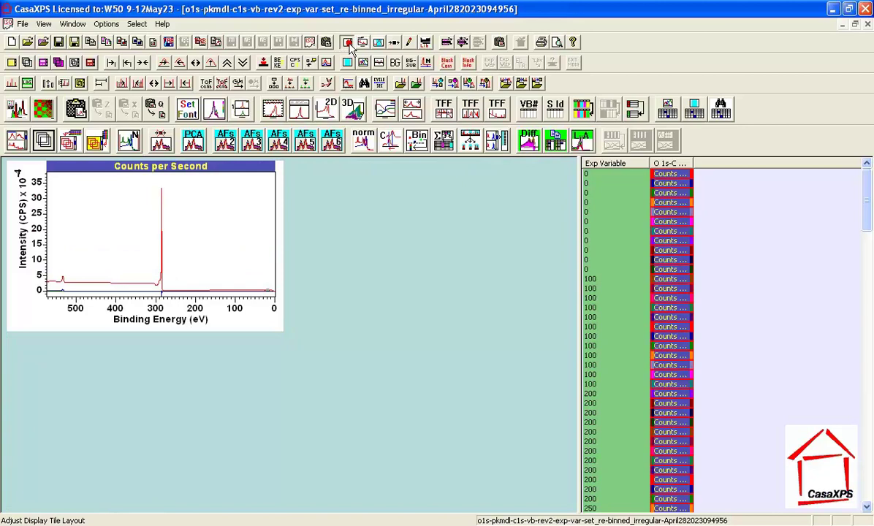
click(326, 42)
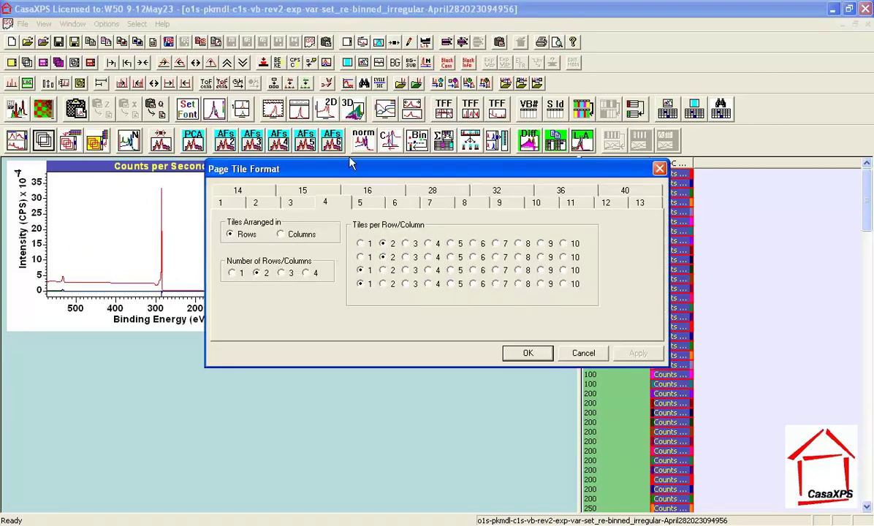
click(229, 203)
click(523, 353)
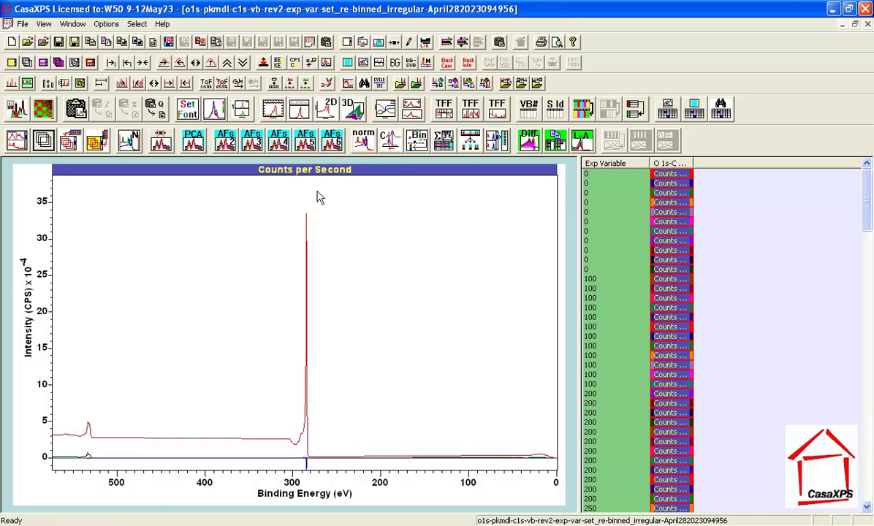
- Reconstruct all spectra from five abstract factors, check the O 1s region, and copy the VAMAS blocks with processed data only
click(306, 141)
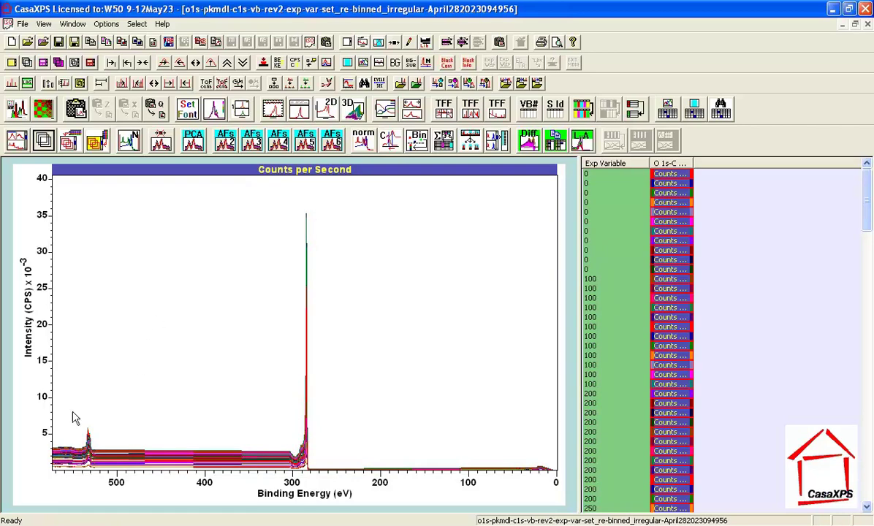
drag(73, 414, 97, 464)
click(88, 441)
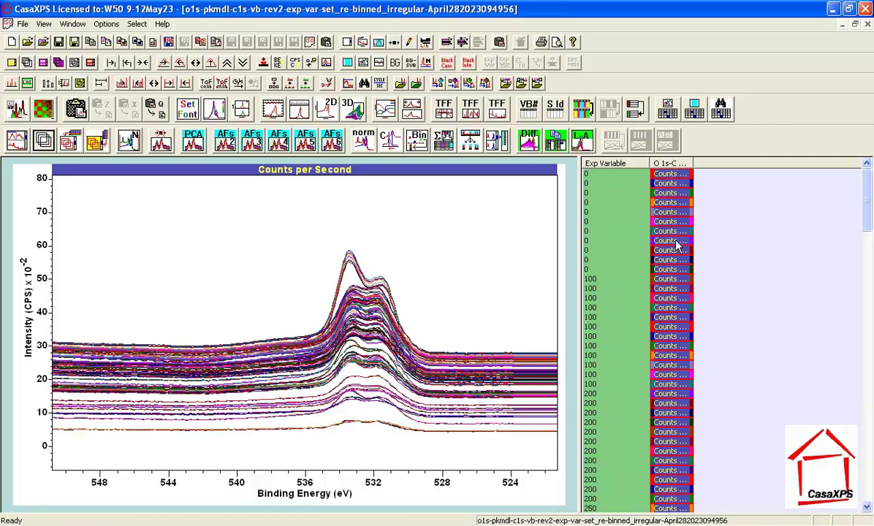
click(557, 143)
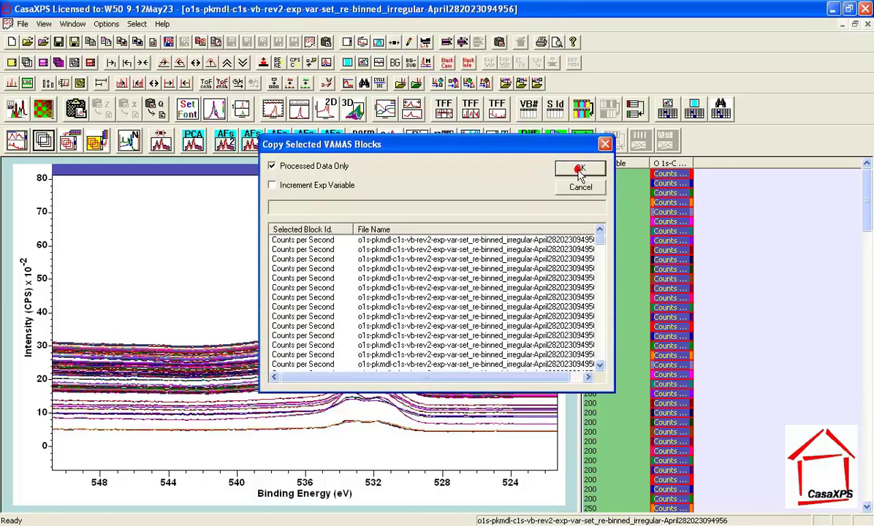
click(577, 170)
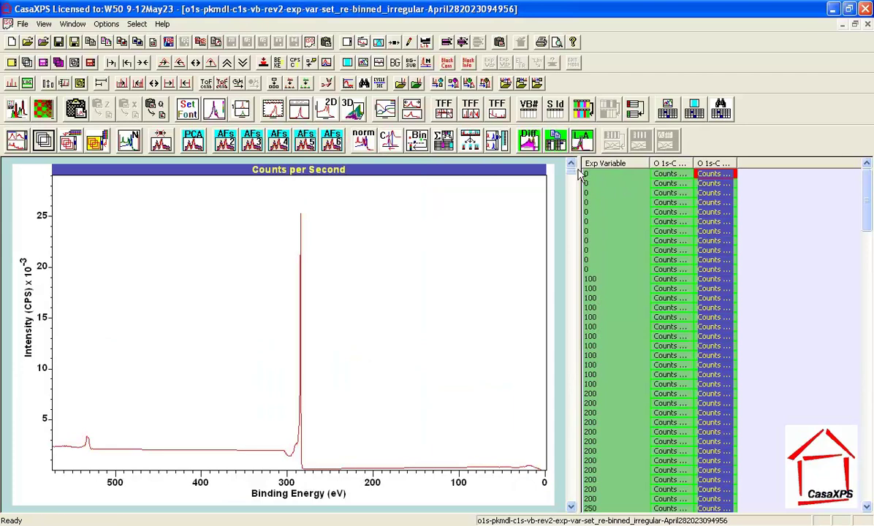
- Overlay all spectra in the first O 1s data column and reset them to their original, unreconstructed data
click(716, 178)
click(44, 141)
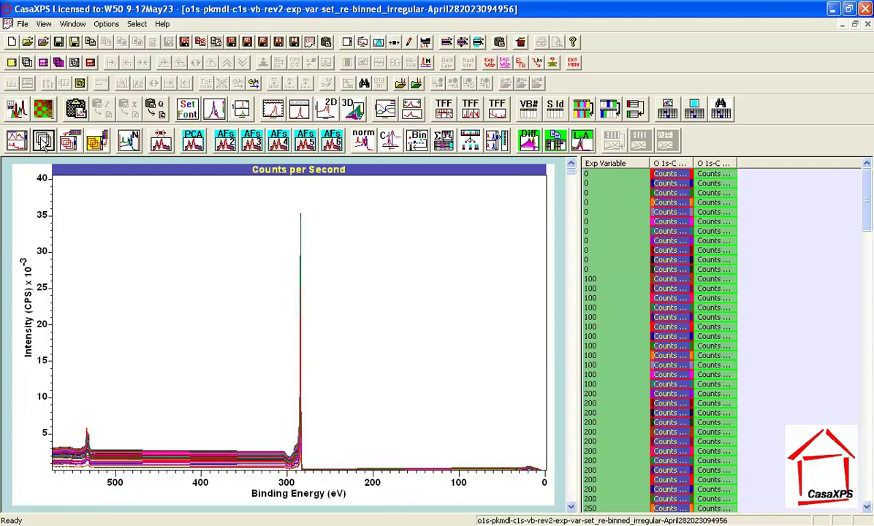
click(159, 139)
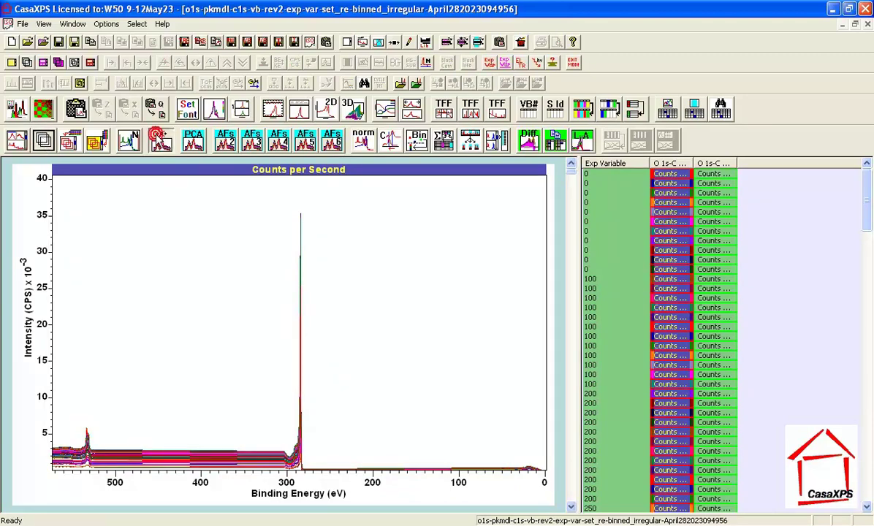
- Overlay the first row's original and PCA-reconstructed spectra and examine their O 1s region
click(605, 173)
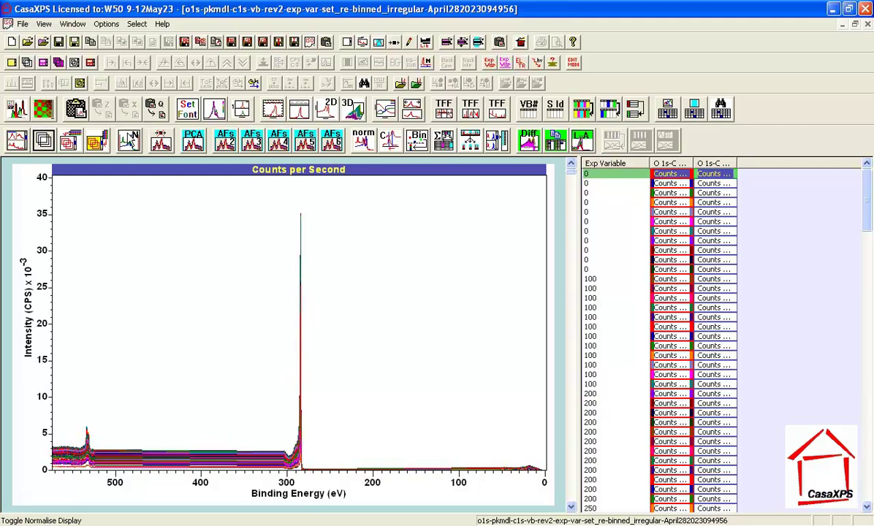
click(43, 141)
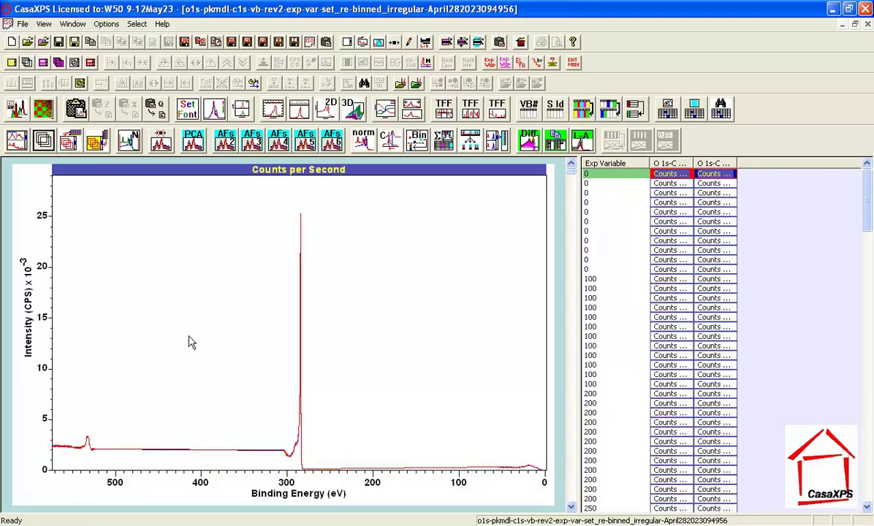
drag(75, 433, 93, 459)
click(79, 451)
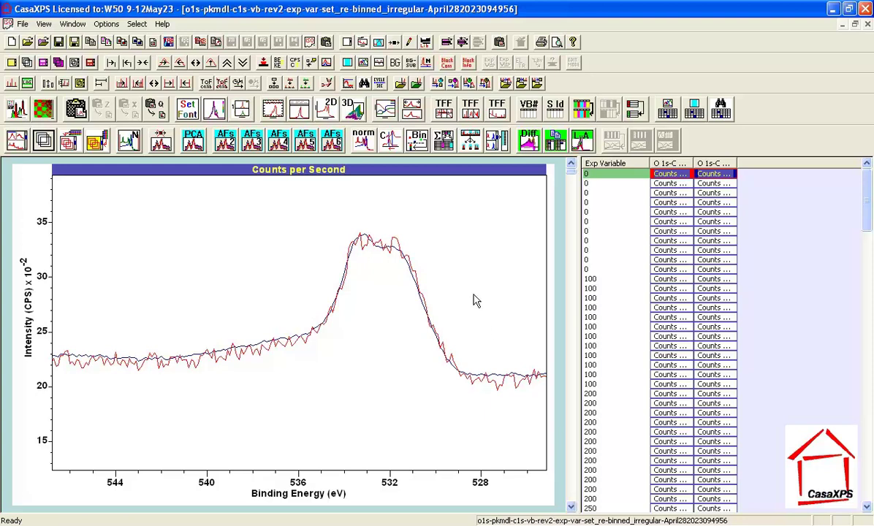
- Compare original and reconstructed O 1s peaks row by row down to the sixth row, rescaling the intensity to fit
key(Down)
key(Down)
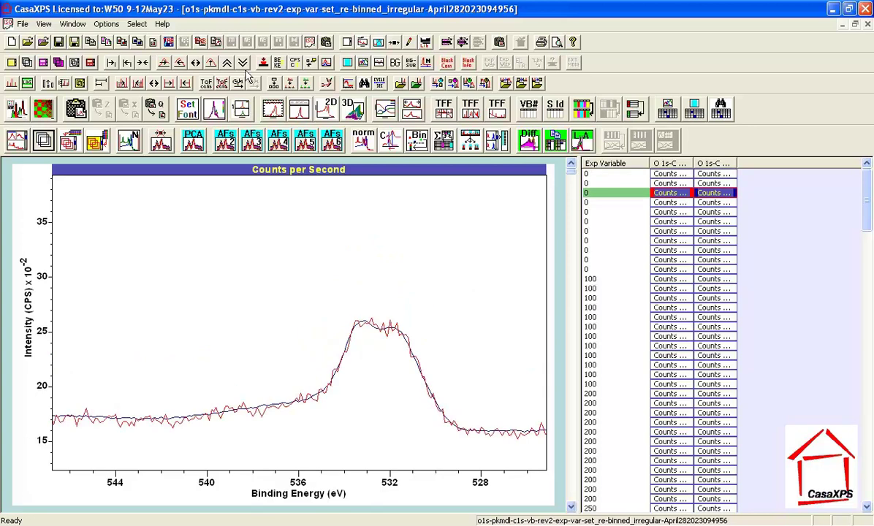
click(210, 64)
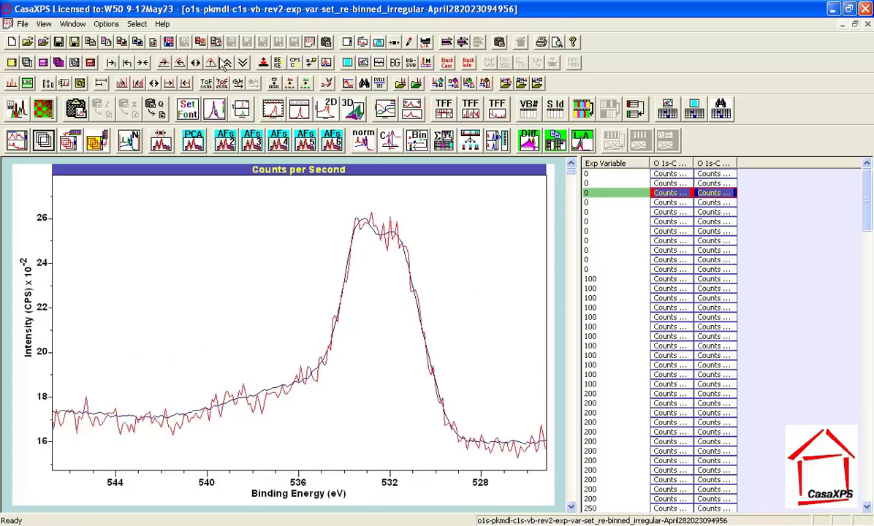
key(Down)
key(Down)
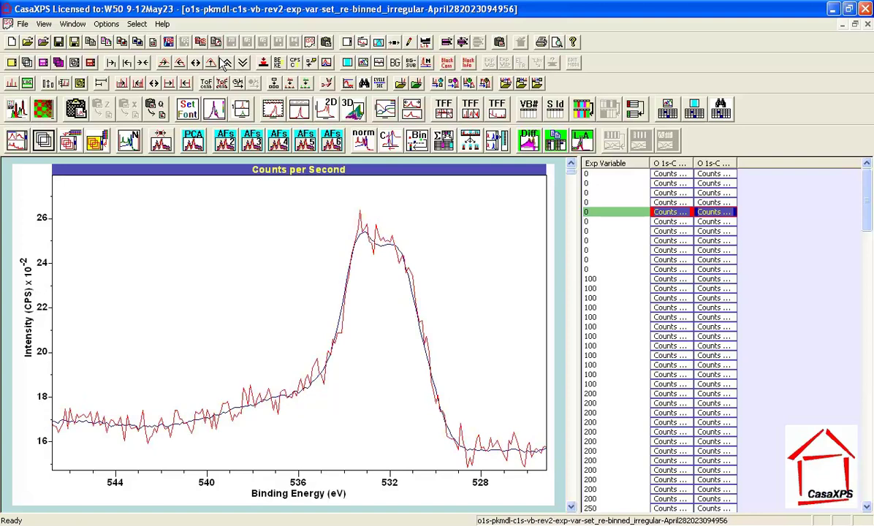
key(Down)
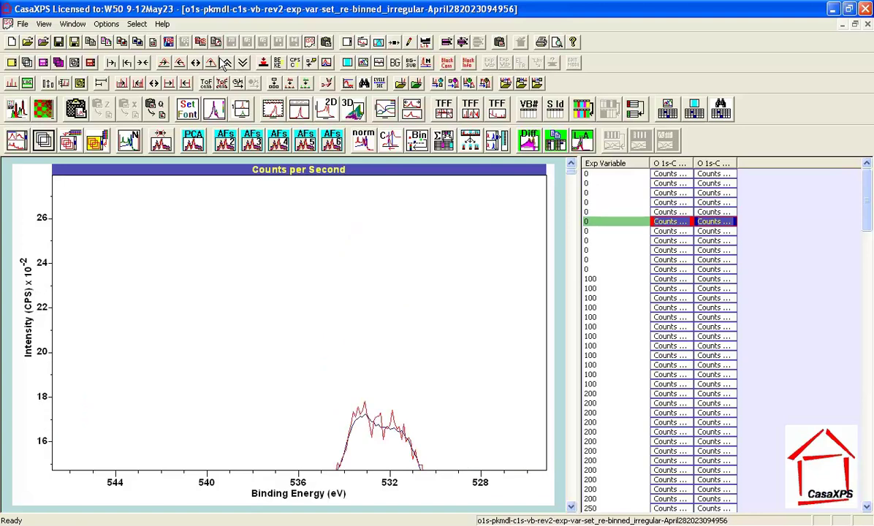
click(211, 63)
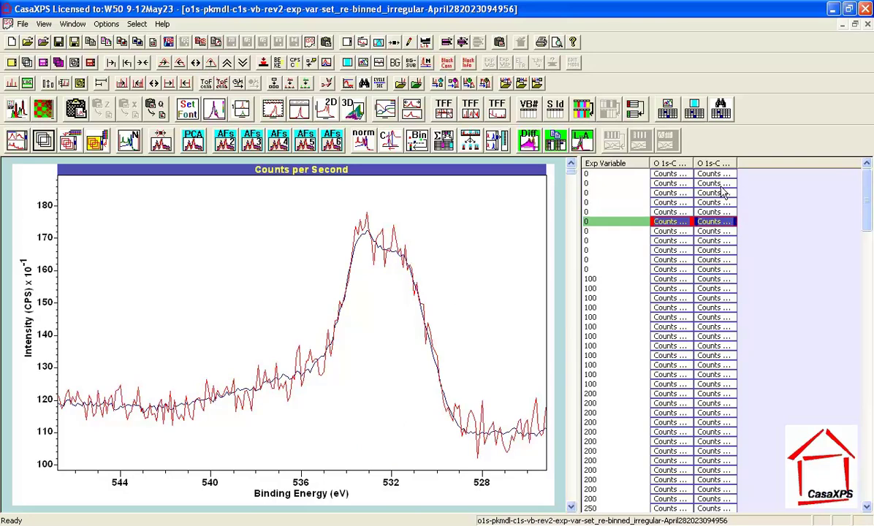
- Overlay the reconstructed spectra from the first and last rows and examine their O 1s region
click(710, 166)
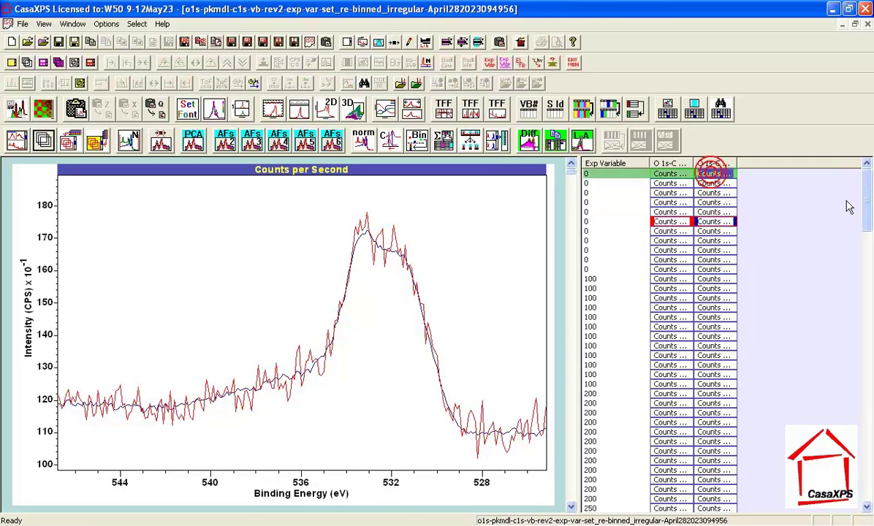
drag(864, 197, 869, 475)
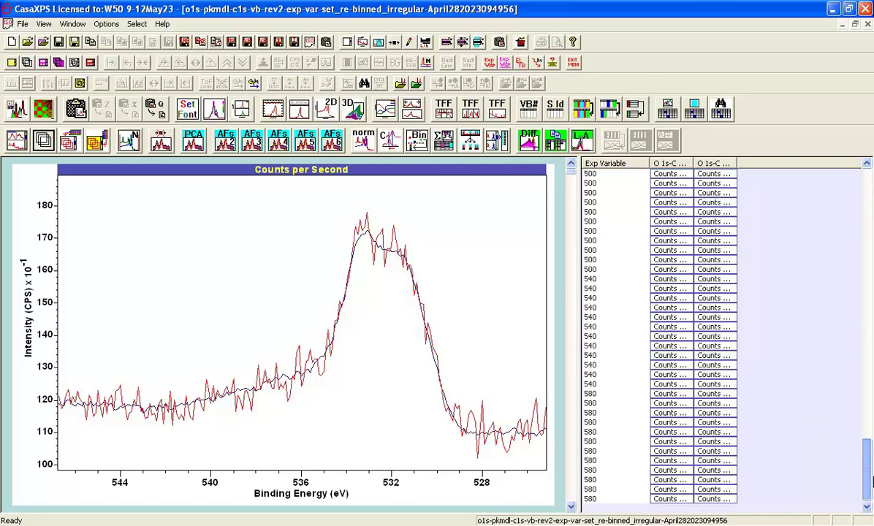
click(714, 500)
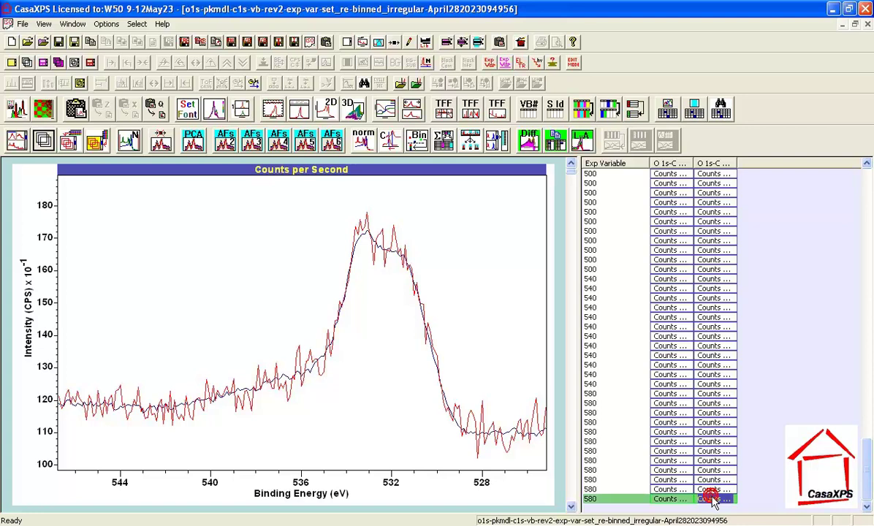
drag(864, 459, 869, 495)
click(96, 141)
drag(67, 391, 99, 468)
click(90, 460)
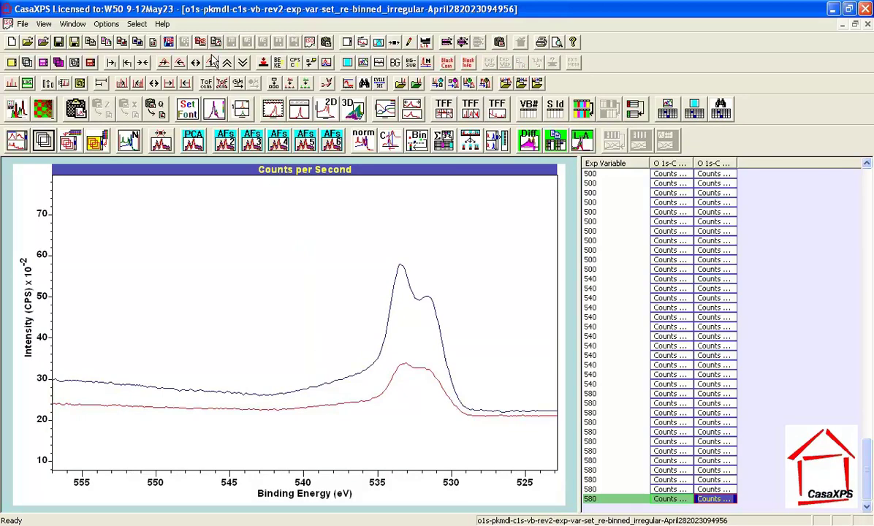
- Compare the two overlaid reconstructed spectra in the O 1s, C 1s and low binding energy regions
click(195, 61)
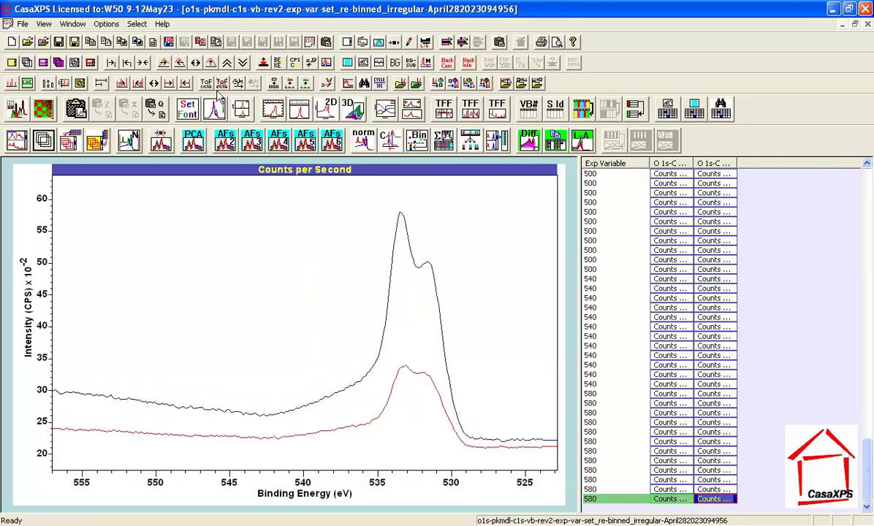
click(130, 62)
click(128, 63)
click(126, 61)
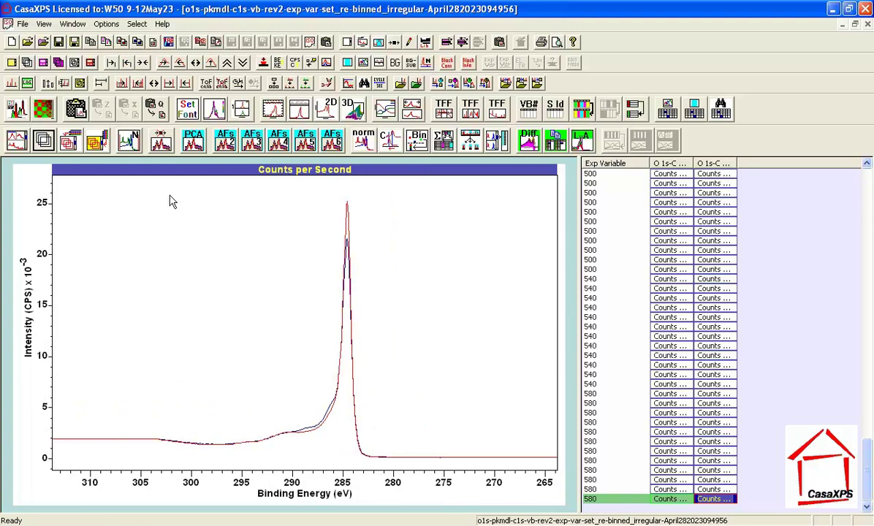
click(126, 63)
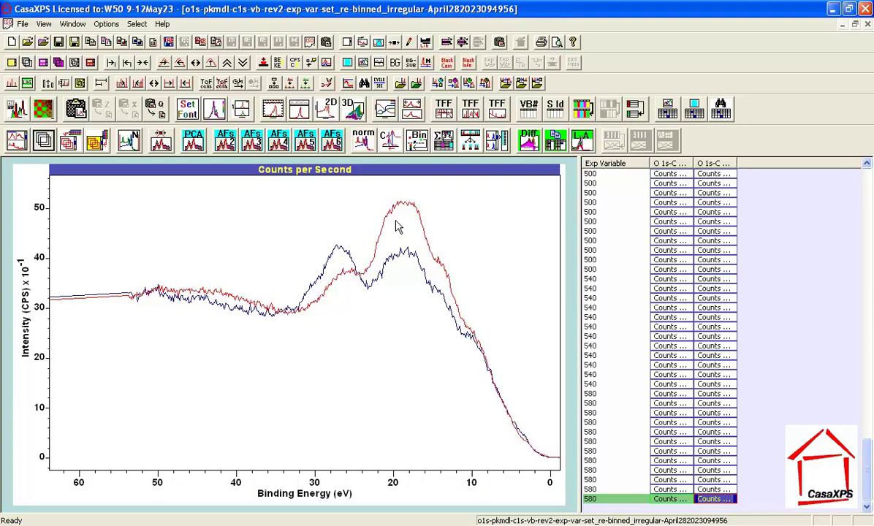
- Generate a new file of interpolated spectra from the reconstructed data, then show its first O 1s peak with normalised display
click(530, 143)
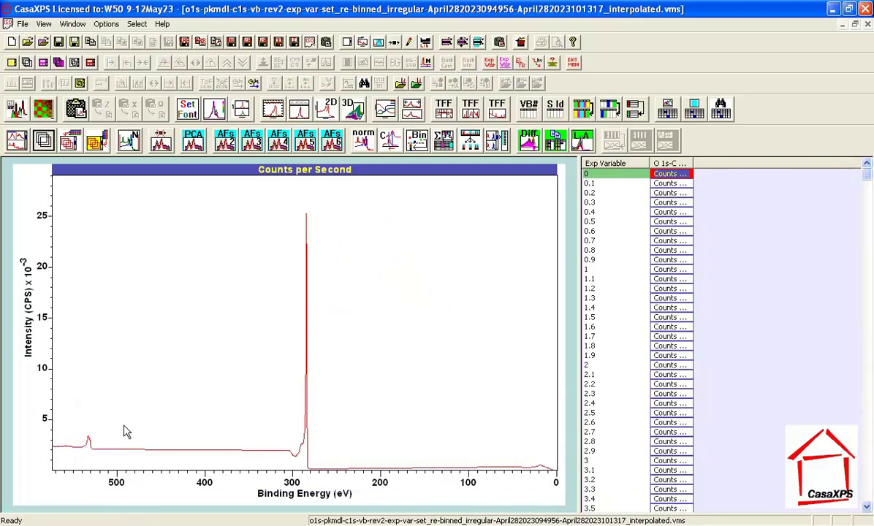
drag(74, 429, 100, 462)
click(85, 440)
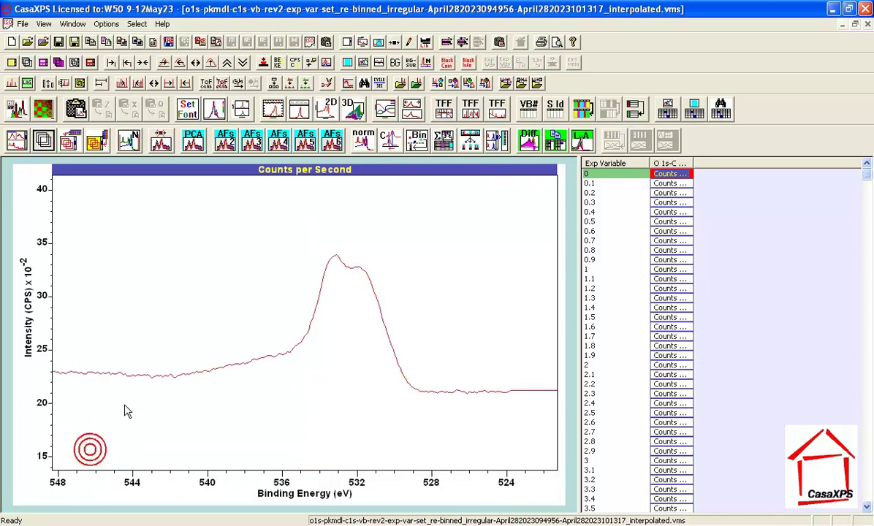
click(226, 63)
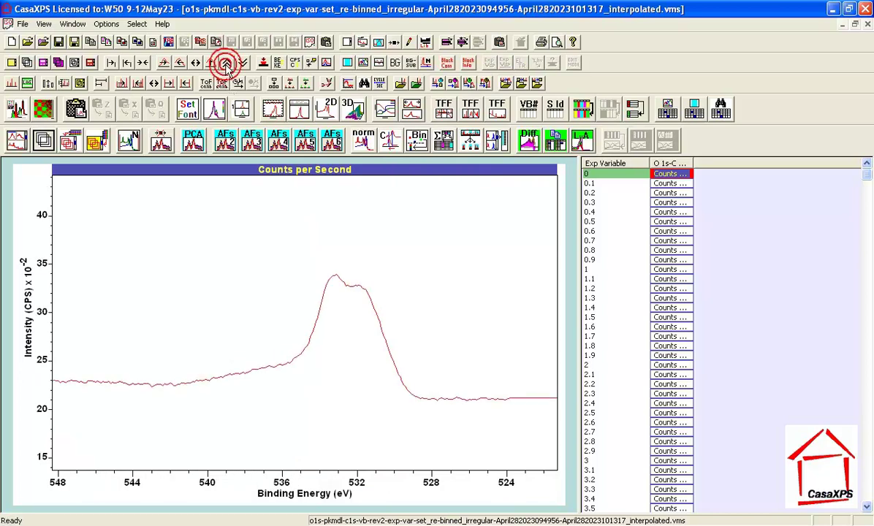
click(126, 138)
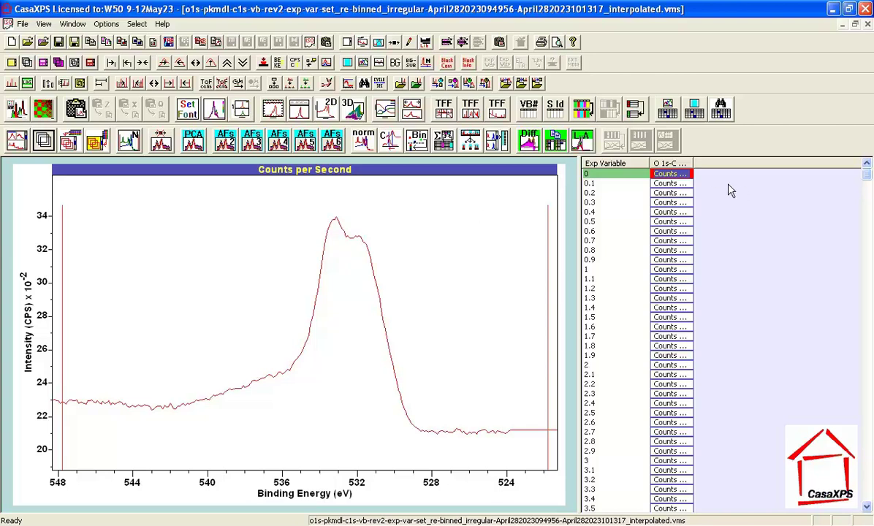
- Step down through the interpolated spectra and examine how the O 1s peak shape changes with the experimental variable
key(Down)
key(Down)
key(Down)
key(Down)
key(Down)
key(Down)
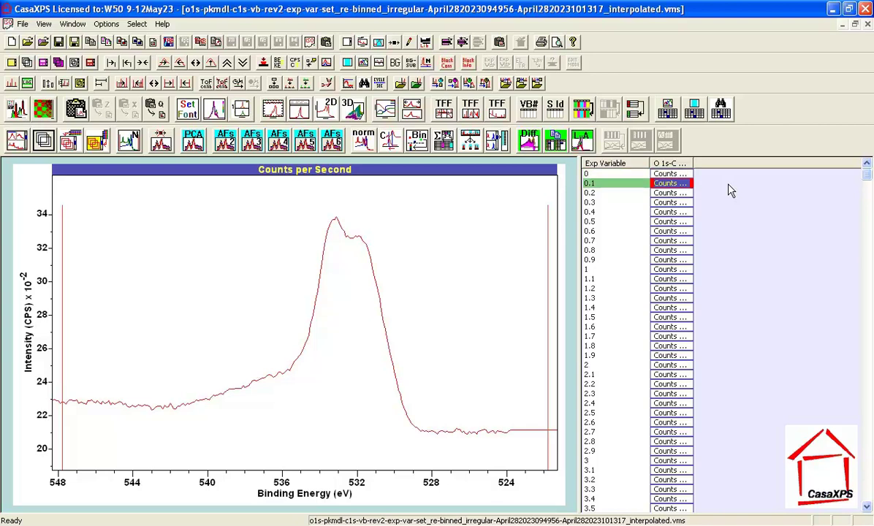
key(Down)
key(Down)
key(Down)
key(Down)
key(Down)
key(Down)
key(Down)
key(Down)
key(Down)
key(Down)
key(Down)
key(Down)
key(Down)
key(Down)
key(Down)
key(Down)
key(Down)
key(Down)
key(Down)
key(Down)
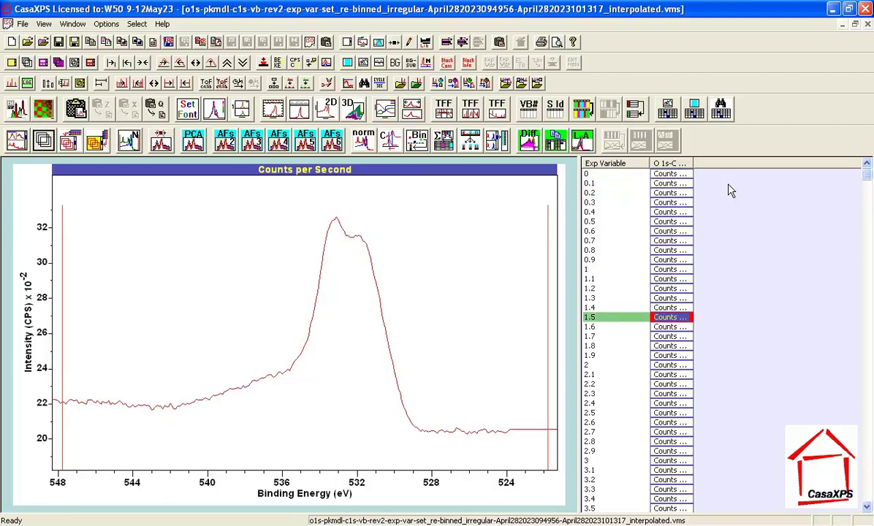
key(Down)
key(Down)
key(Down)
key(Down)
key(Down)
key(Down)
key(Down)
key(Down)
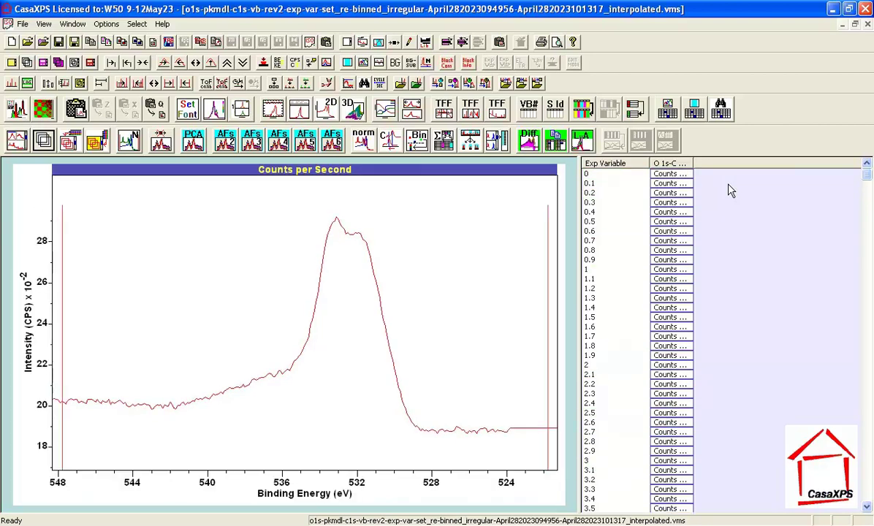
key(Down)
key(Down)
key(Down)
key(Down)
key(Down)
key(Down)
key(Down)
key(Down)
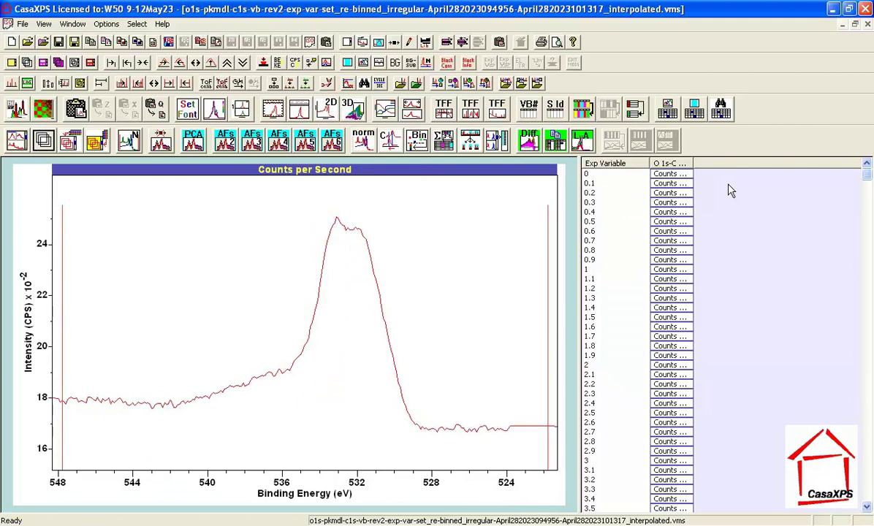
key(Down)
key(Down)
key(Down)
key(Down)
key(Down)
key(Down)
key(Down)
key(Down)
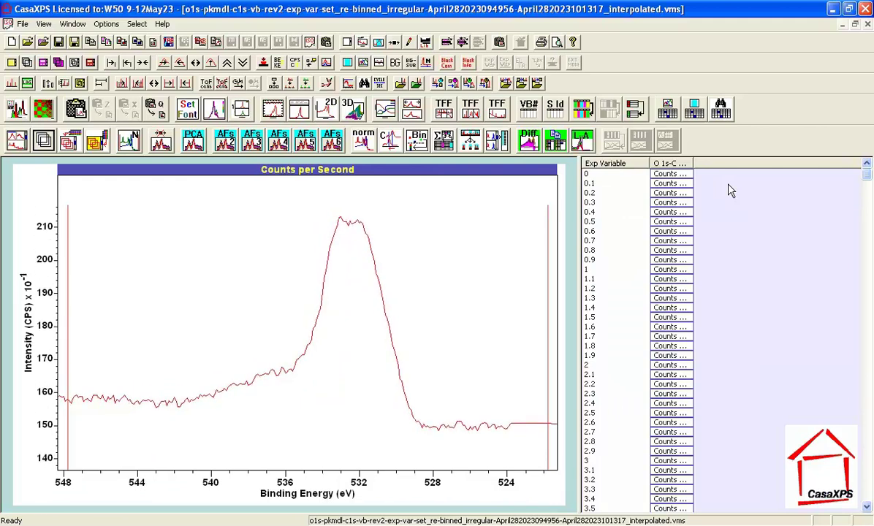
key(Down)
key(Down)
key(Down)
key(Down)
key(Down)
key(Down)
key(Down)
key(Down)
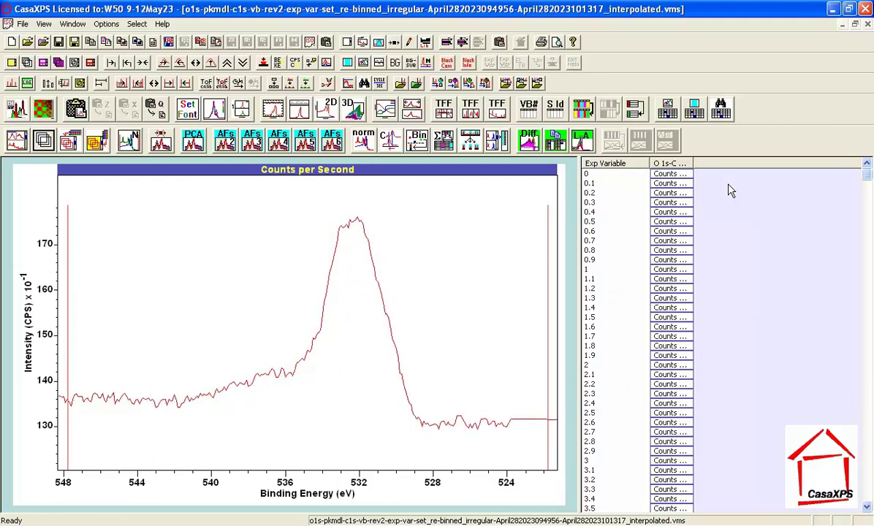
key(Down)
key(Down)
key(Down)
key(Down)
key(Down)
key(Down)
key(Down)
key(Down)
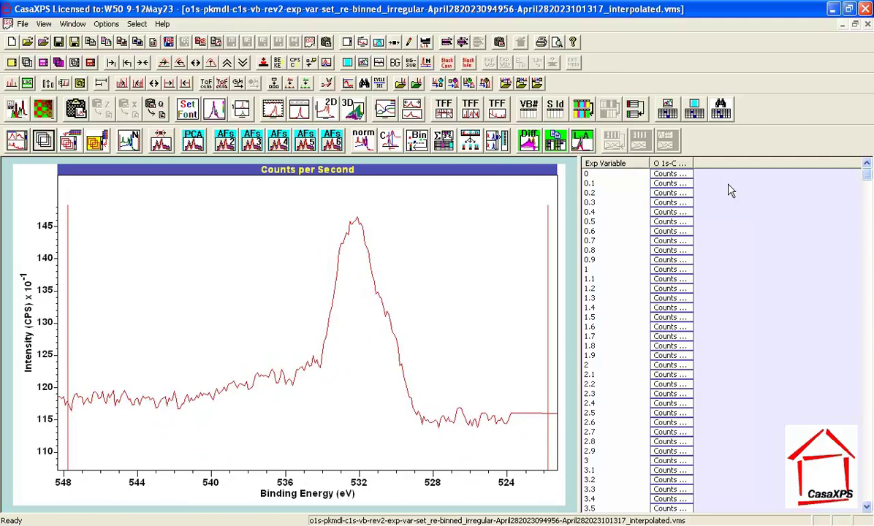
key(Down)
key(Down)
key(Down)
key(Down)
key(Down)
key(Down)
key(Down)
key(Down)
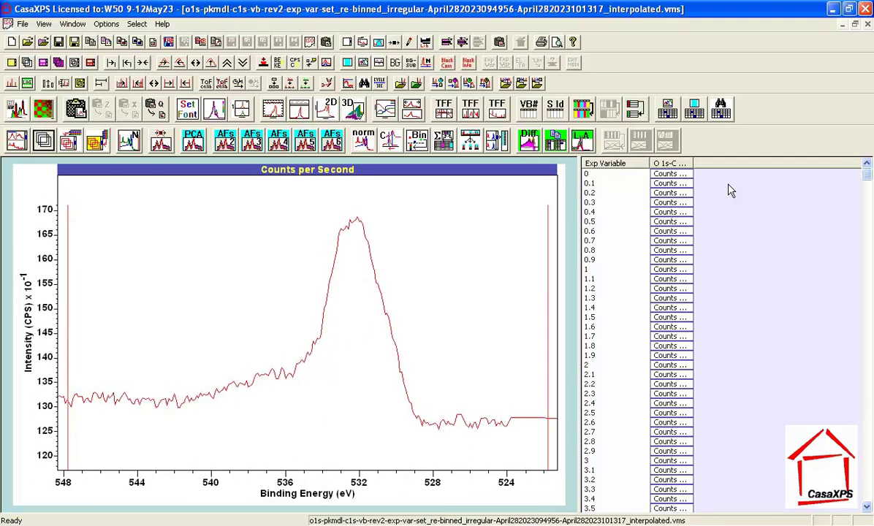
key(Down)
key(Down)
key(Down)
key(Down)
key(Down)
key(Down)
key(Down)
key(Down)
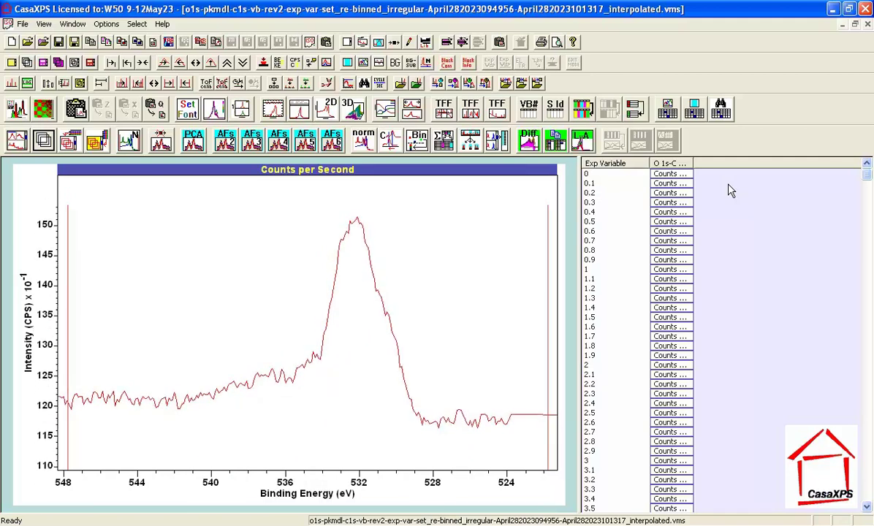
key(Down)
key(Down)
key(Down)
key(Down)
key(Down)
key(Down)
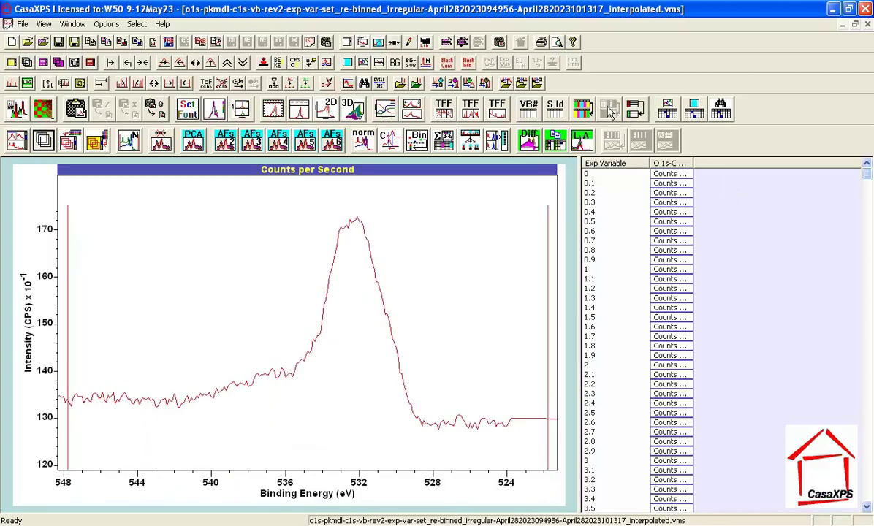
- Display the C 1s region of the current interpolated spectrum and rescale the intensity to fit its peak
click(233, 238)
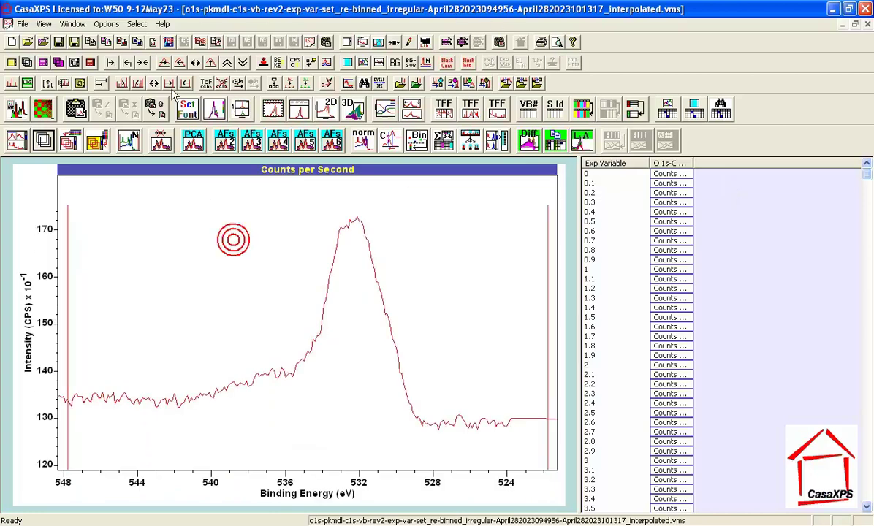
click(127, 63)
click(127, 63)
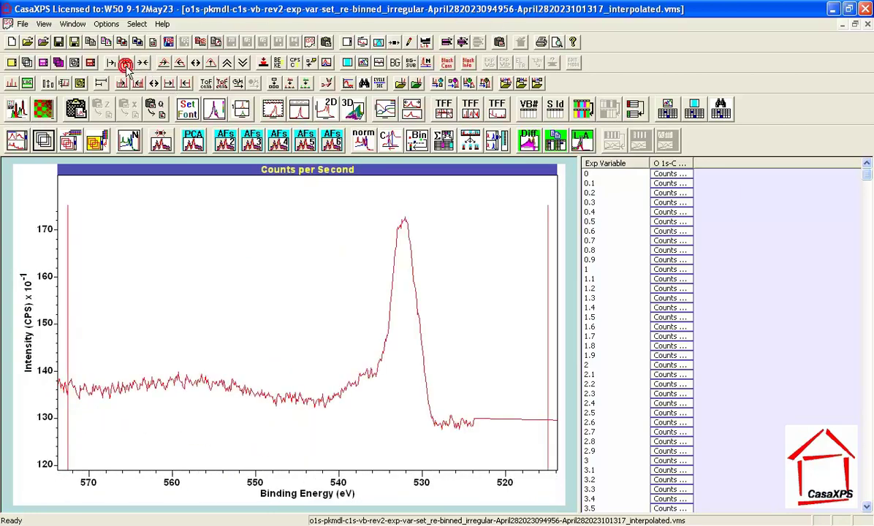
click(127, 63)
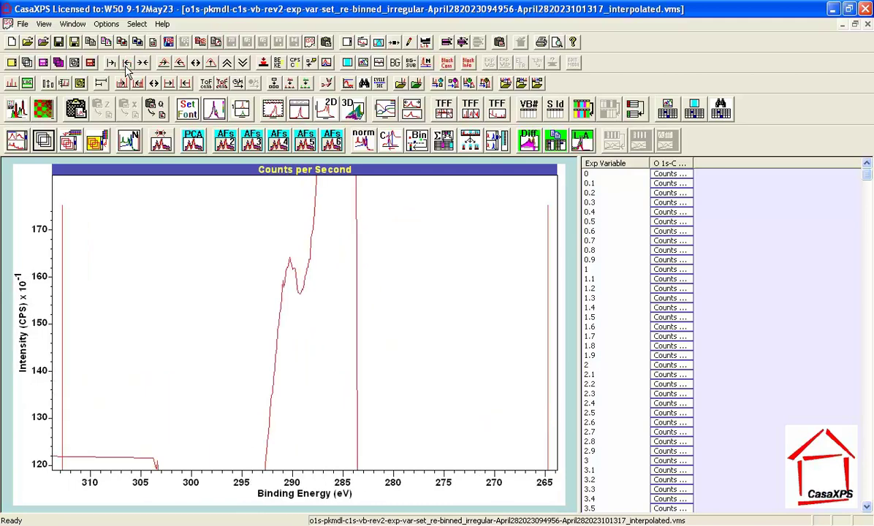
click(210, 63)
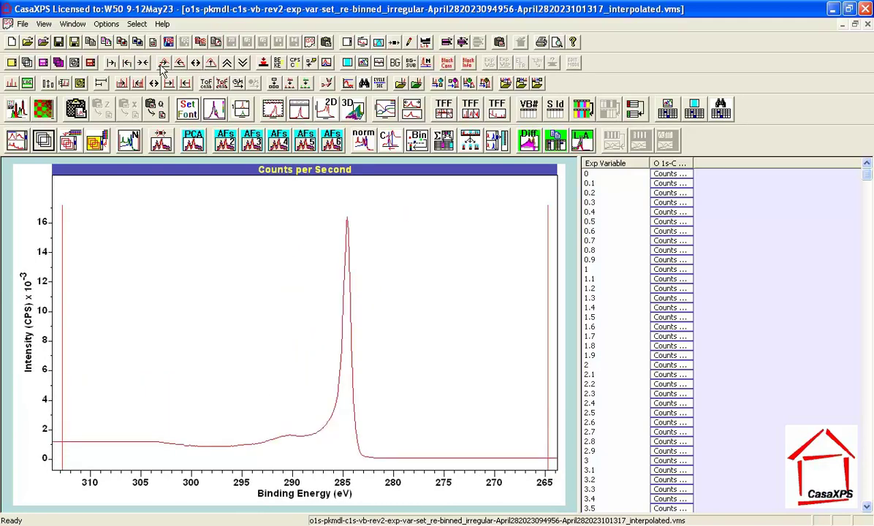
- Show the low binding energy region of the current interpolated spectrum and rescale the intensity to fit it
click(128, 63)
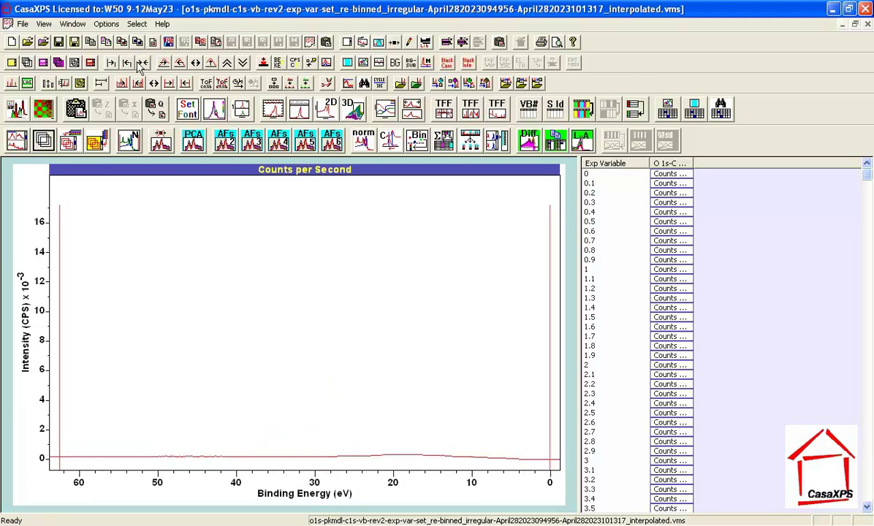
click(210, 64)
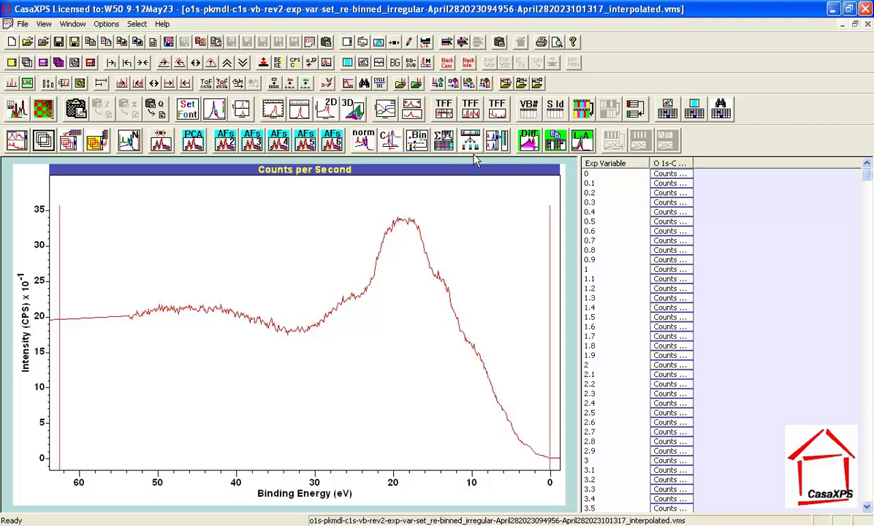
- Copy the displayed interpolated spectrum with processed data only and locate its copy in the 18.9 row of the block list
click(555, 144)
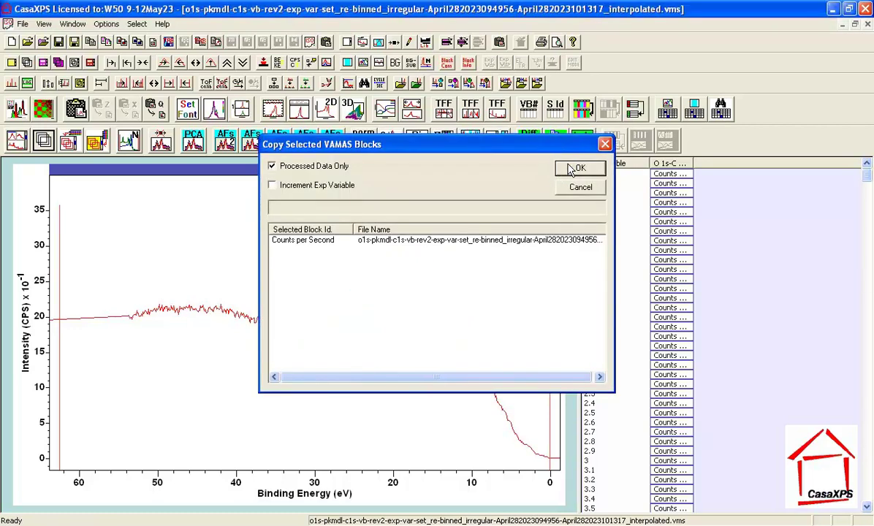
click(574, 169)
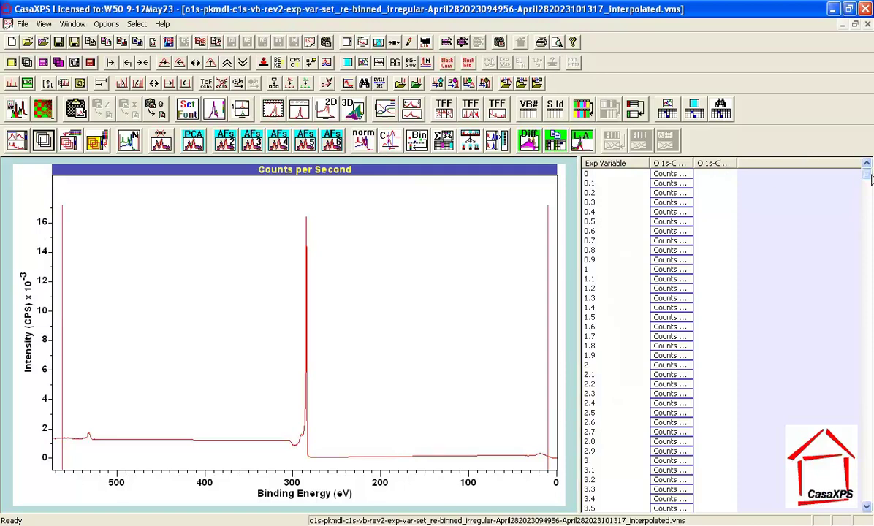
drag(869, 179, 869, 238)
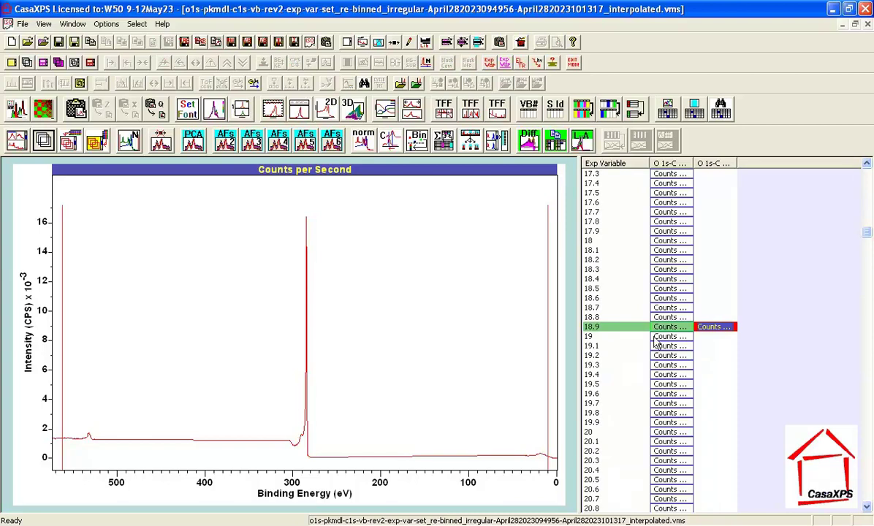
click(661, 330)
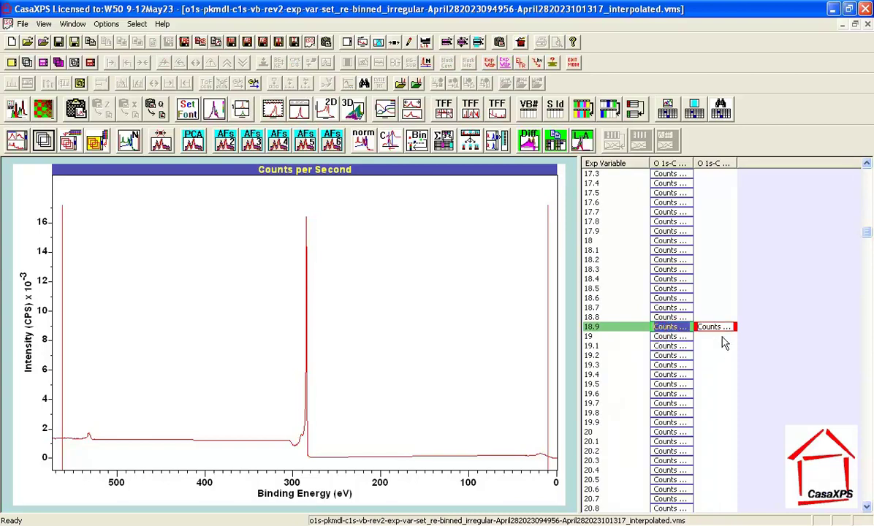
click(713, 330)
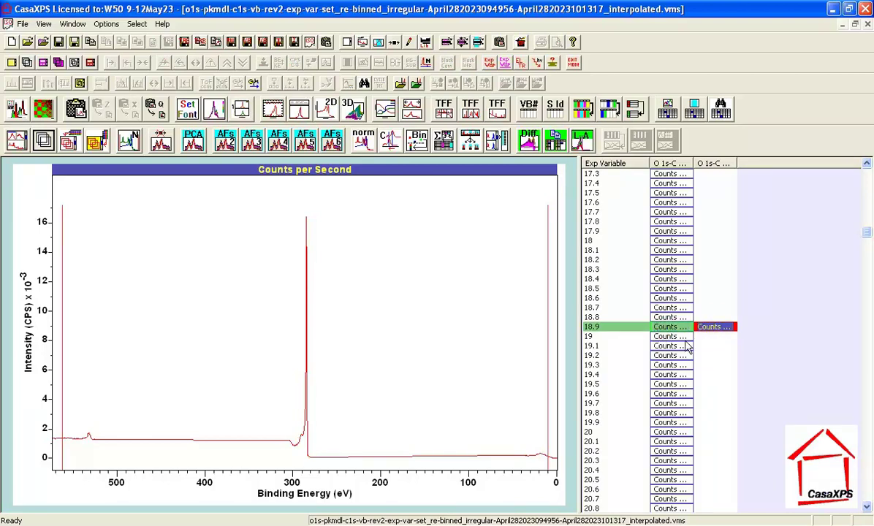
- Return to the original 18.9 spectrum and step down through the following interpolated spectra over the full energy range
key(Left)
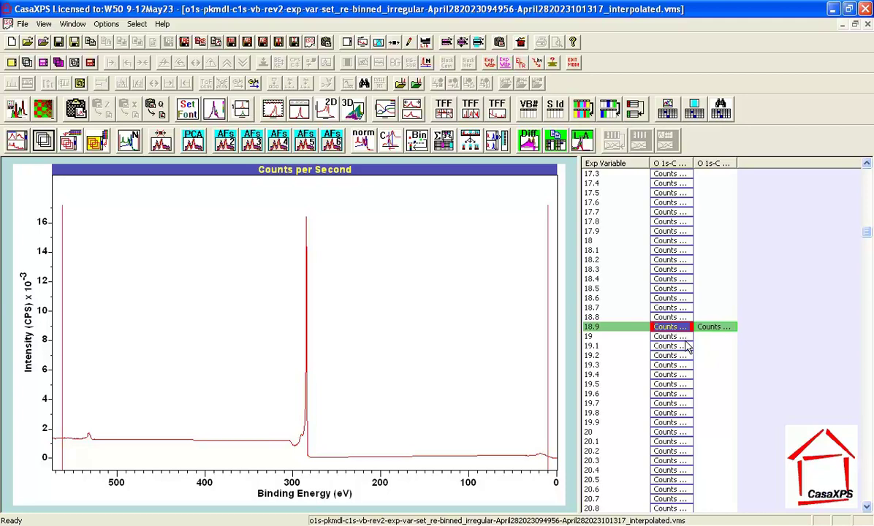
key(Down)
key(Down)
key(Down)
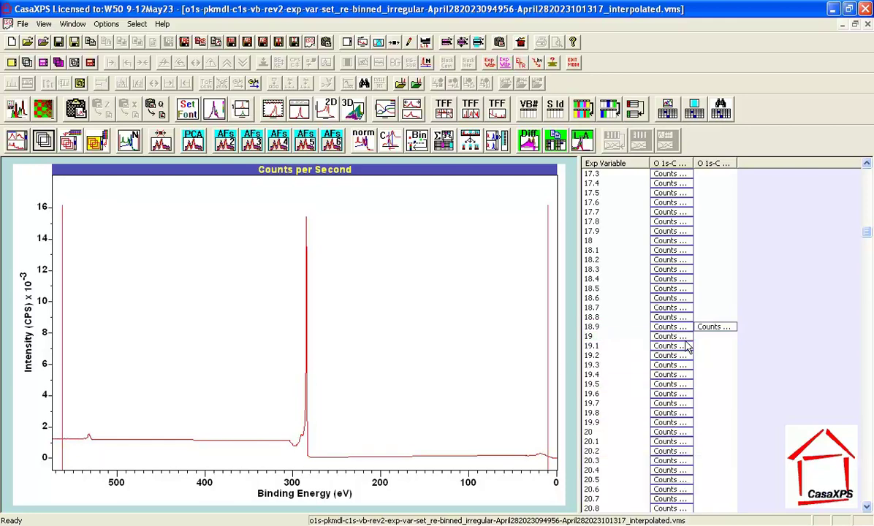
key(Down)
key(Down)
key(Down)
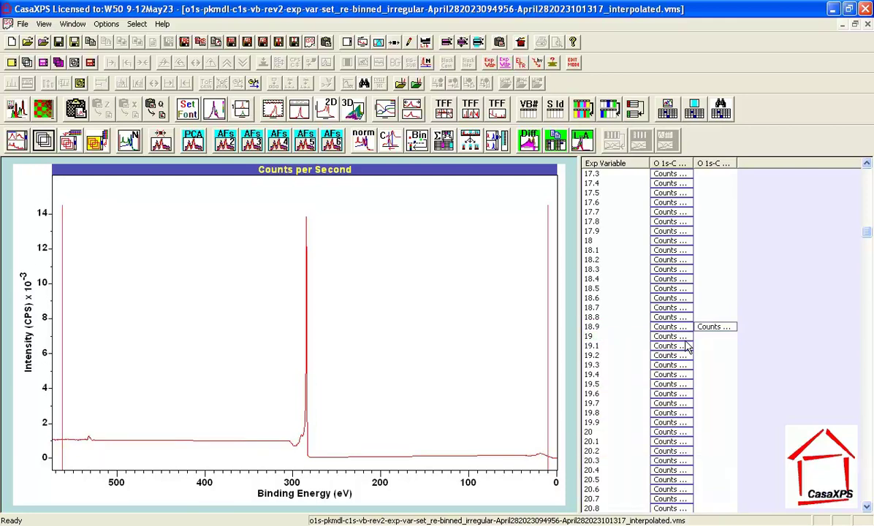
- Zoom in on the O 1s peak, advance to a spectrum with a distinct double peak, and rescale the intensity
click(80, 433)
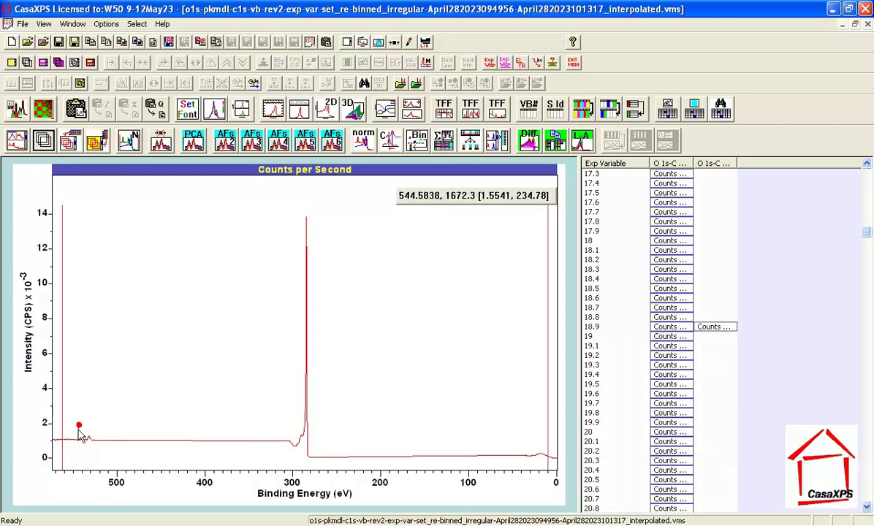
drag(83, 436, 93, 438)
click(86, 432)
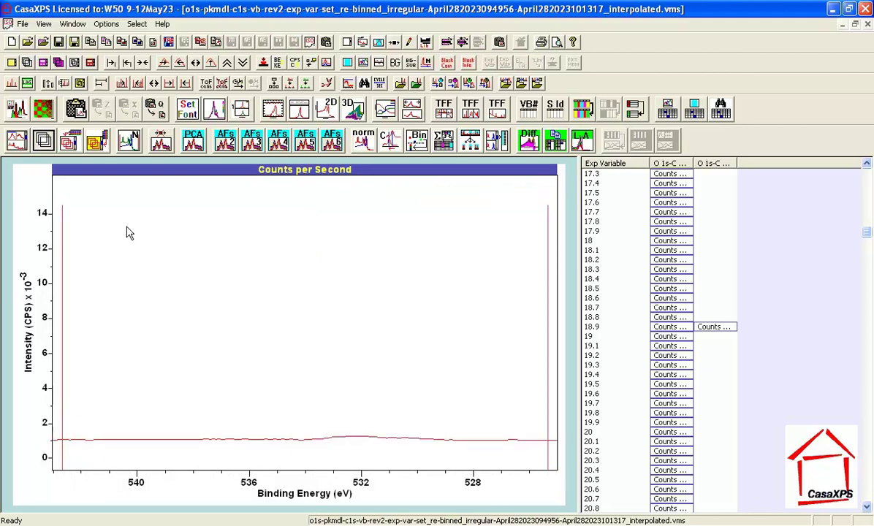
click(209, 63)
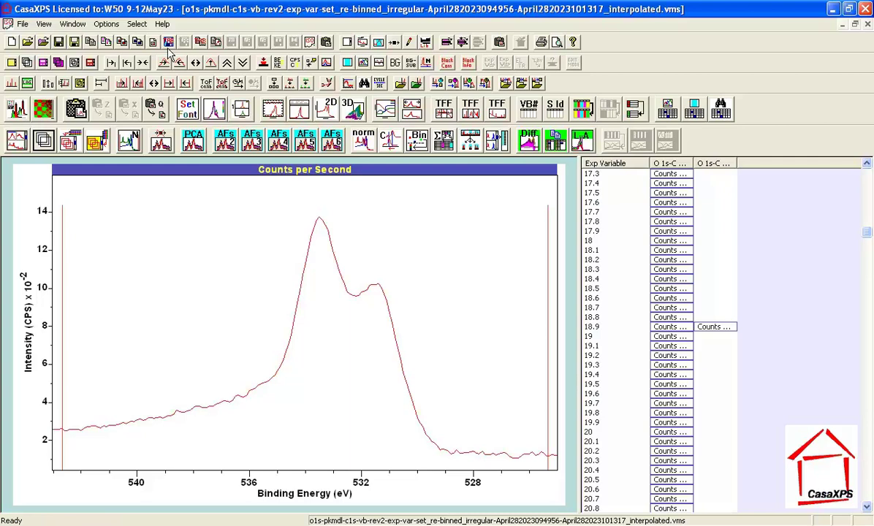
- Show the C 1s region with its intensity fitted and step through the spectra to one with a physically plausible C 1s shape
click(144, 64)
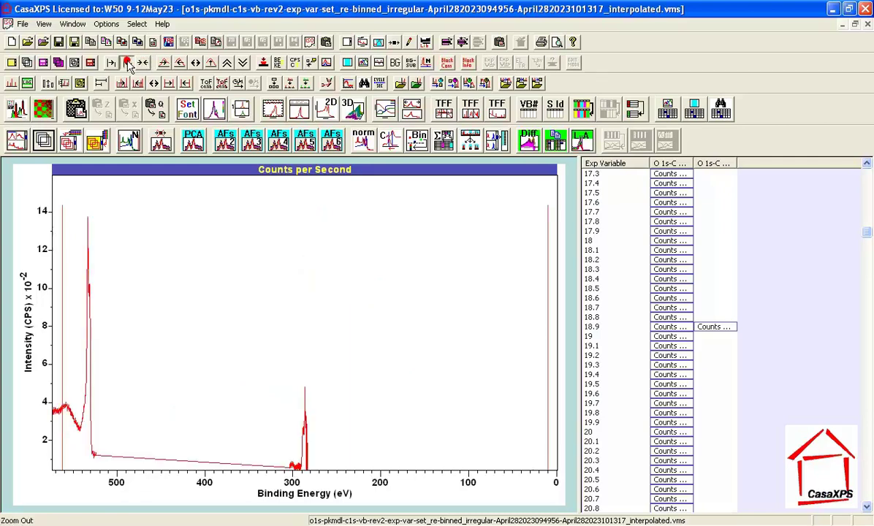
click(128, 63)
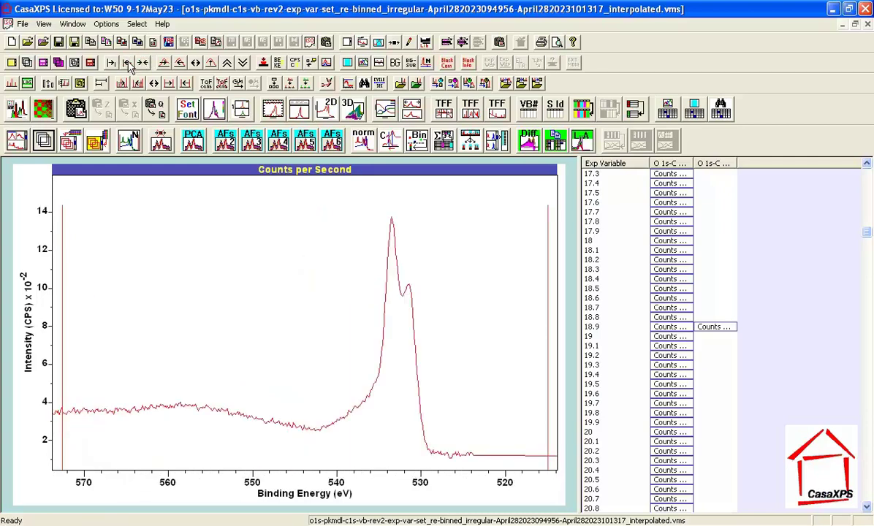
click(128, 63)
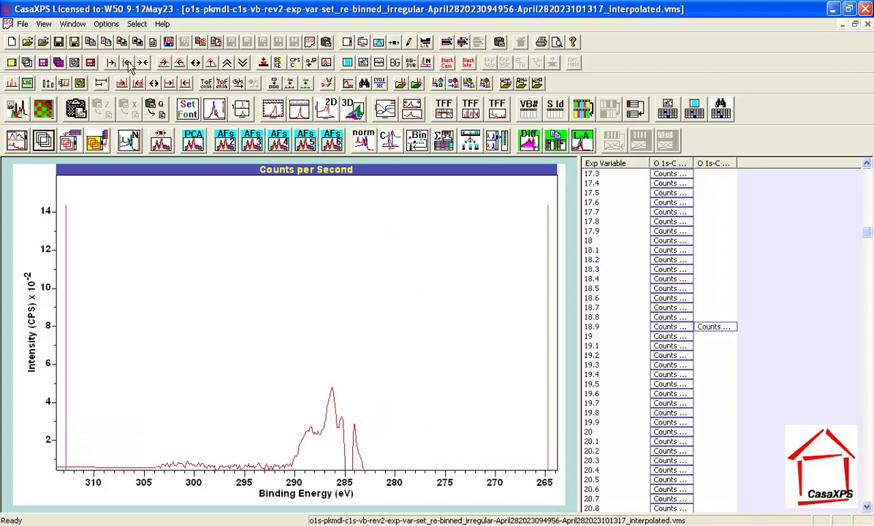
click(196, 63)
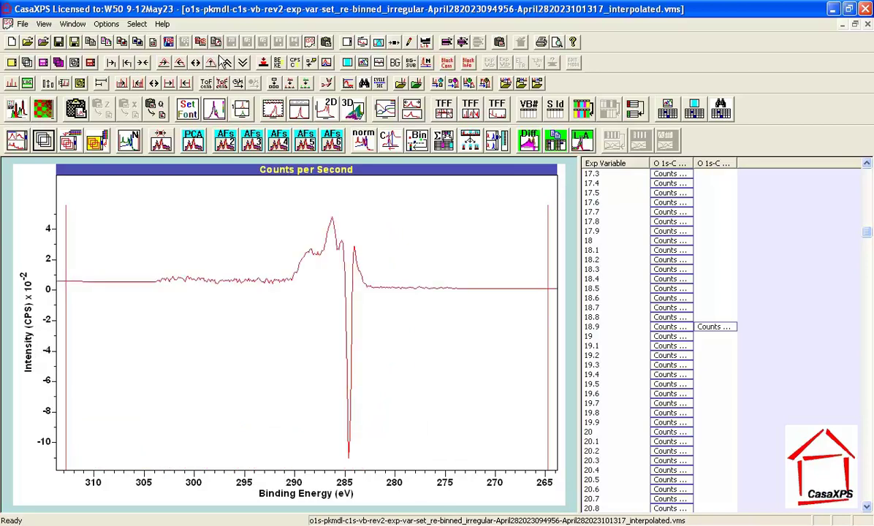
click(225, 63)
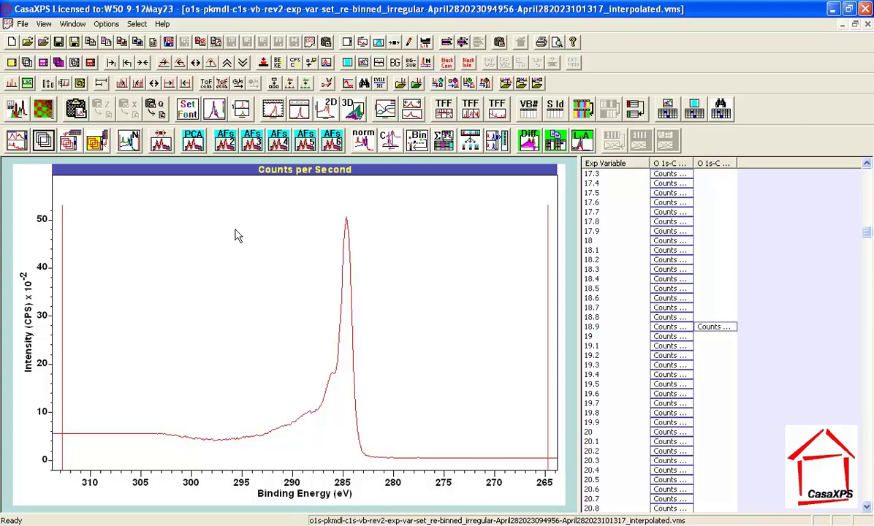
- Cycle the zoom regions of the chosen spectrum to the low binding energy range and rescale the intensity
click(127, 64)
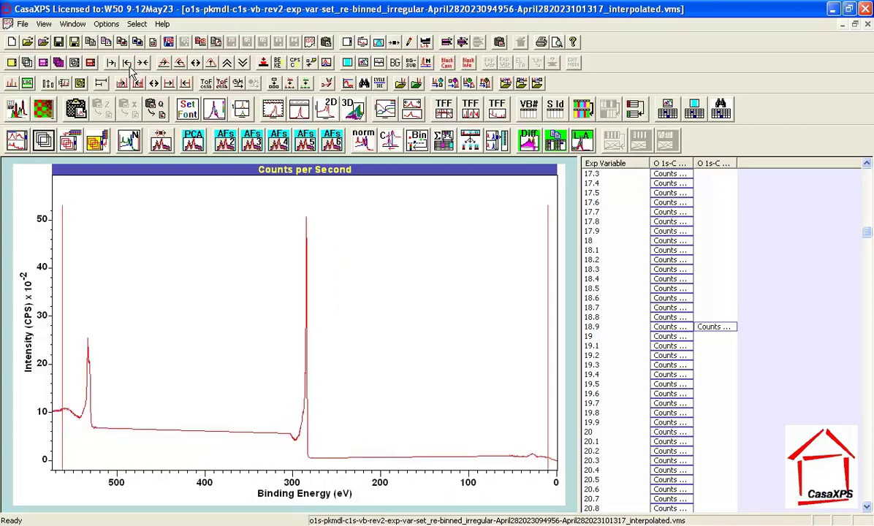
click(128, 64)
click(128, 65)
click(128, 64)
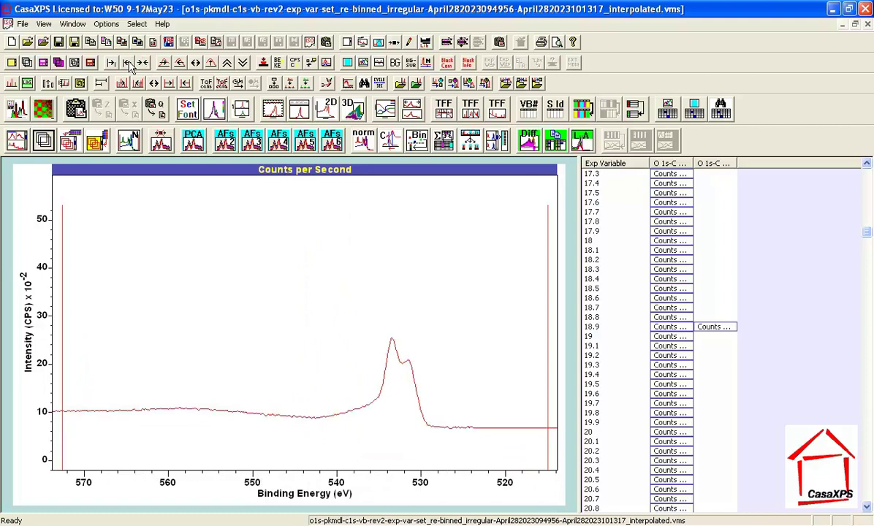
click(127, 64)
click(128, 64)
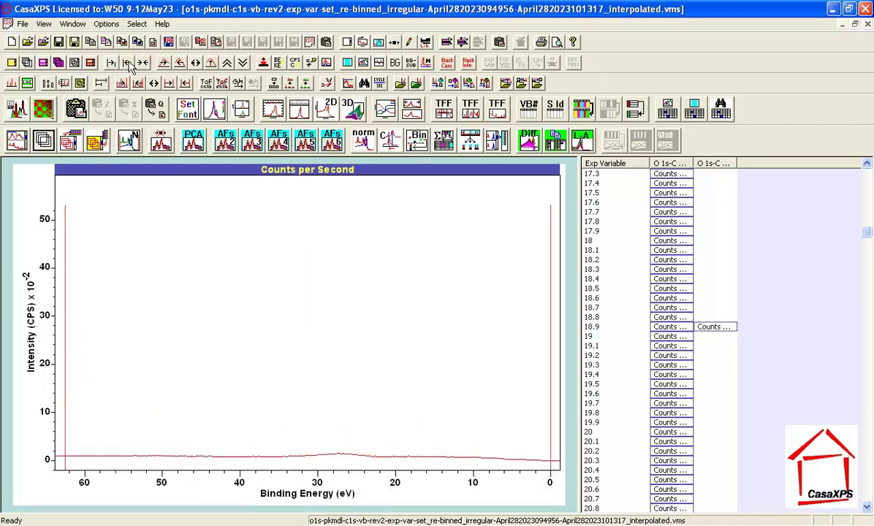
click(210, 64)
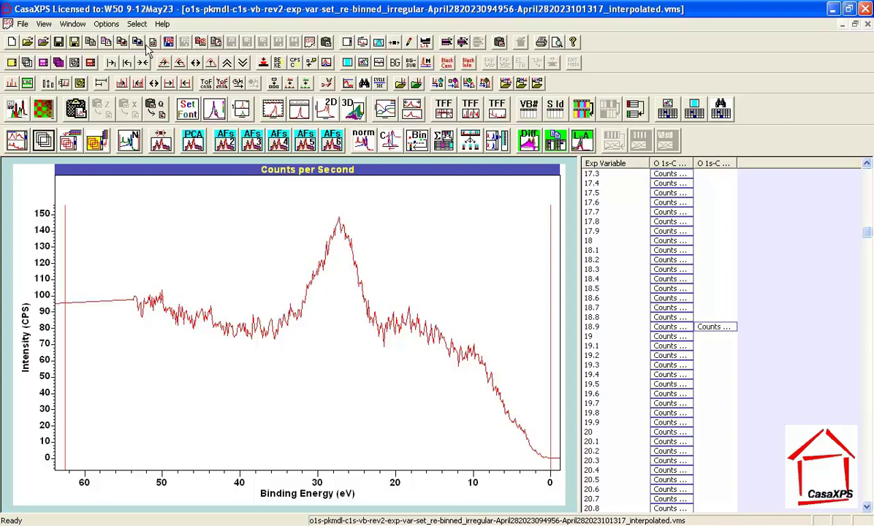
- Restore the full energy and intensity range, then copy the chosen interpolated spectrum with processed data only
click(144, 63)
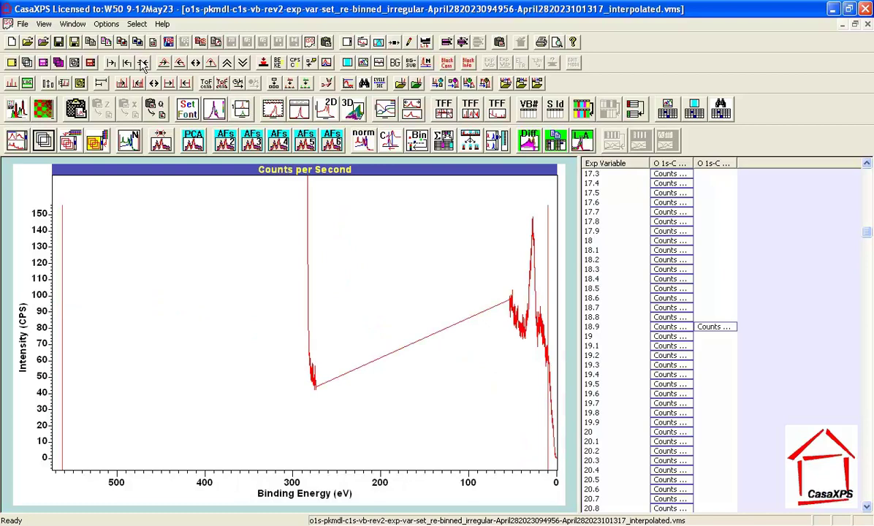
click(41, 134)
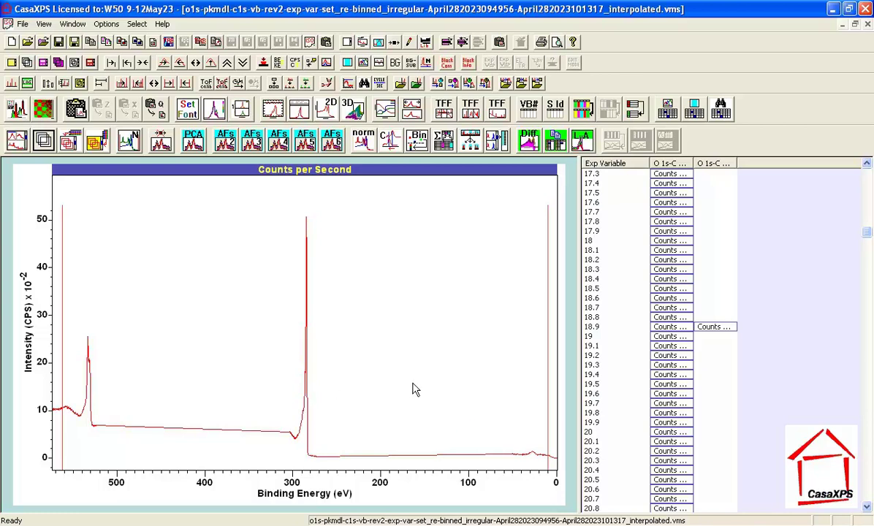
click(556, 140)
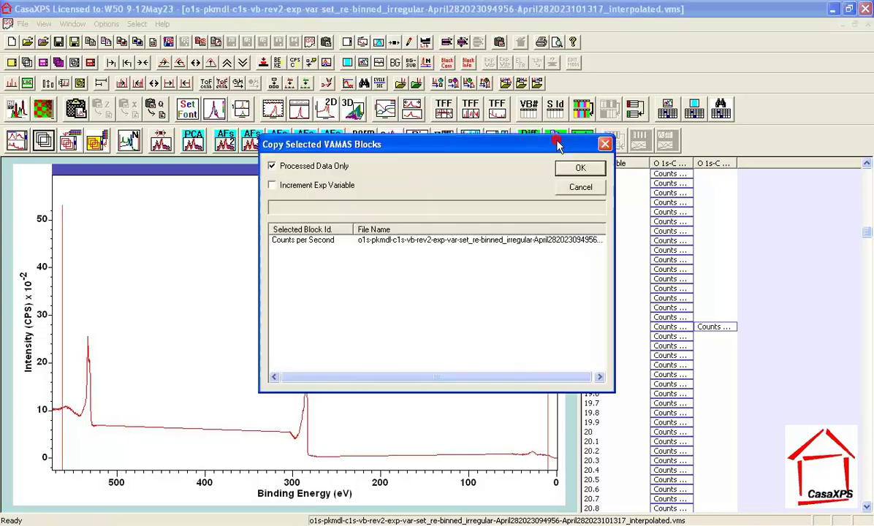
click(584, 170)
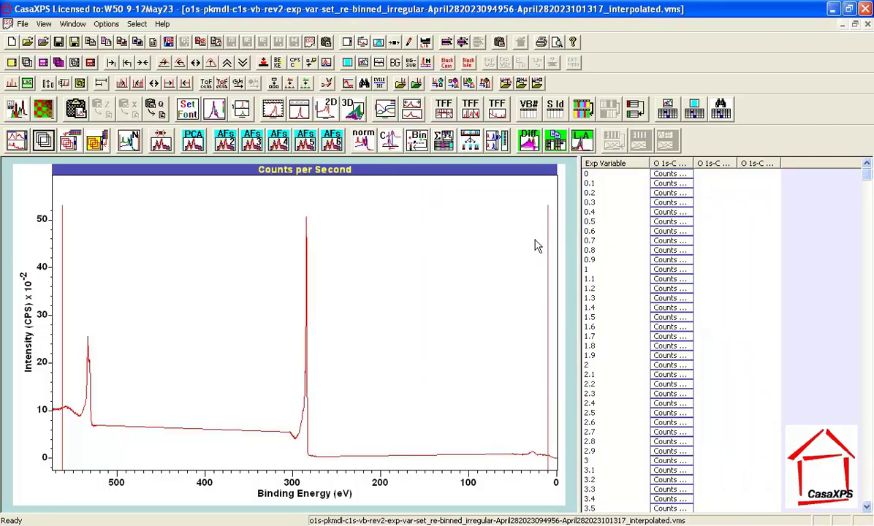
- Assign the element "O 1s-C 1s-C add" and transition 23 to the copied spectra so they share one column
click(721, 166)
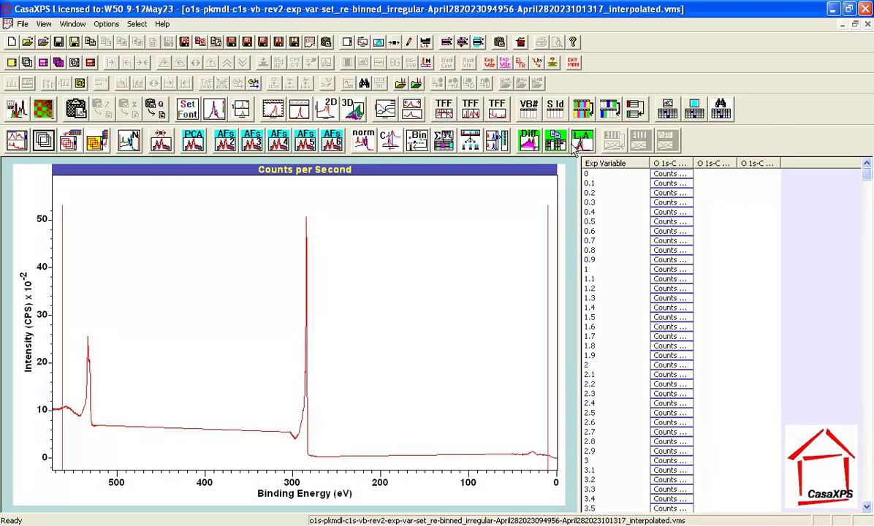
click(520, 63)
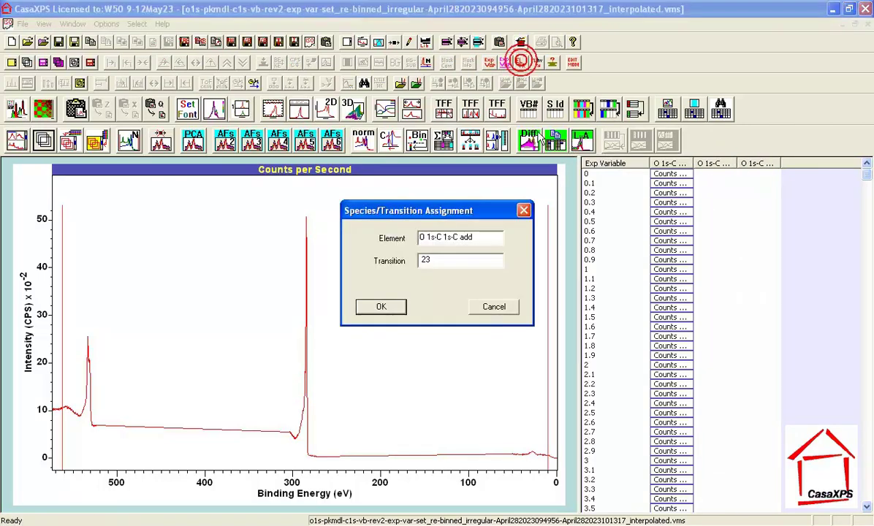
click(381, 308)
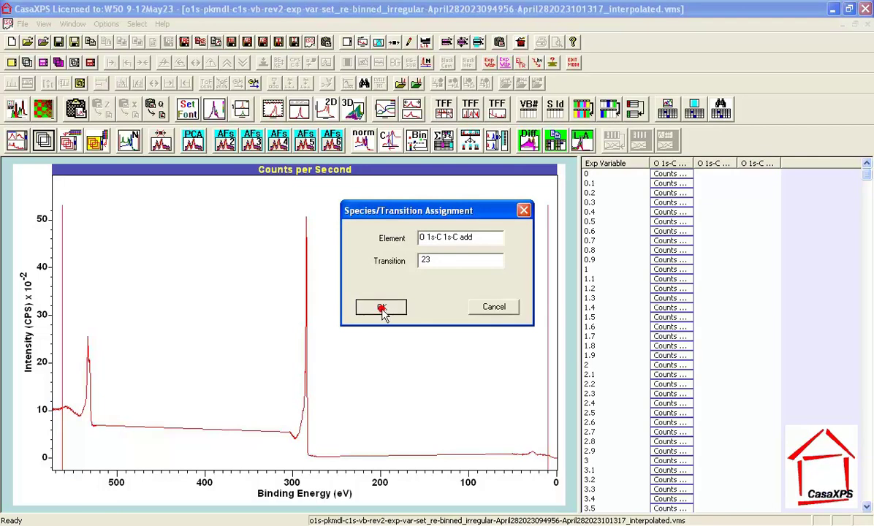
- Overlay the two copied interpolated spectra with min-to-max normalisation and zoom in on their C 1s region
click(685, 177)
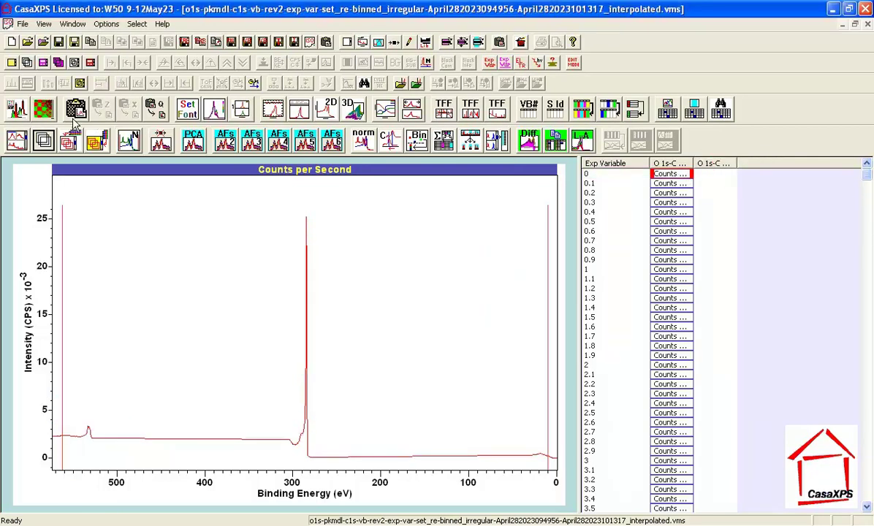
click(43, 141)
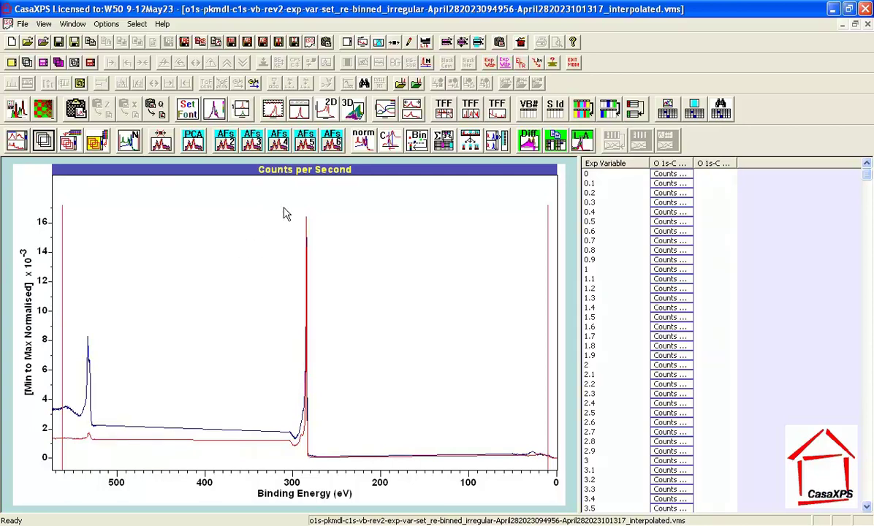
drag(284, 209, 313, 470)
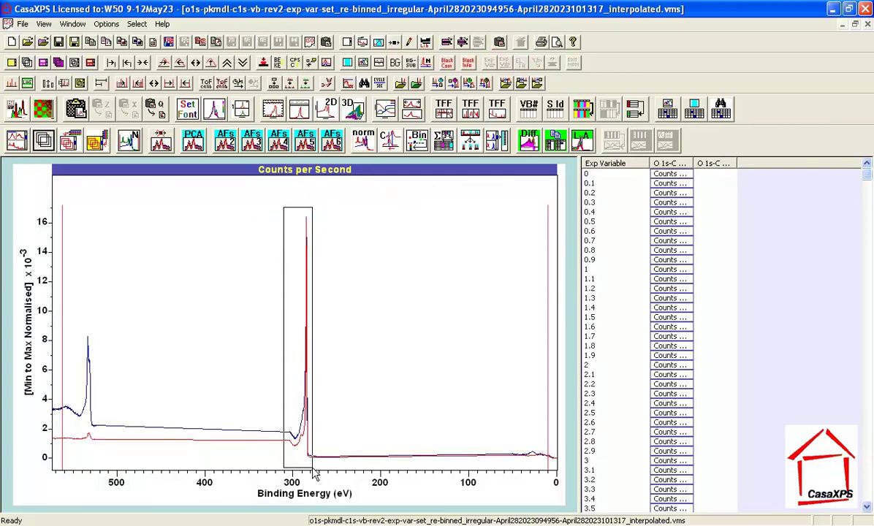
click(288, 427)
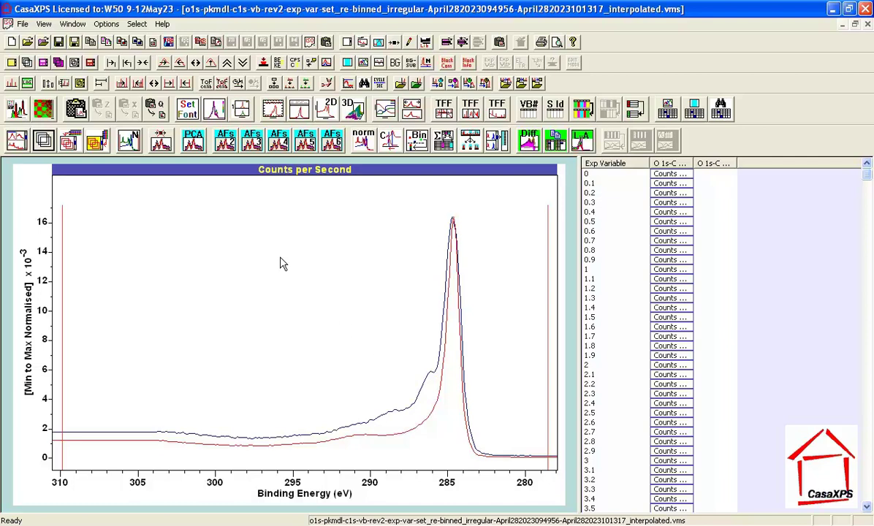
- Copy the first column of O 1s-C 1s spectra from the re-binned irregular file into a new experiment file with the two interpolated spectra
click(74, 24)
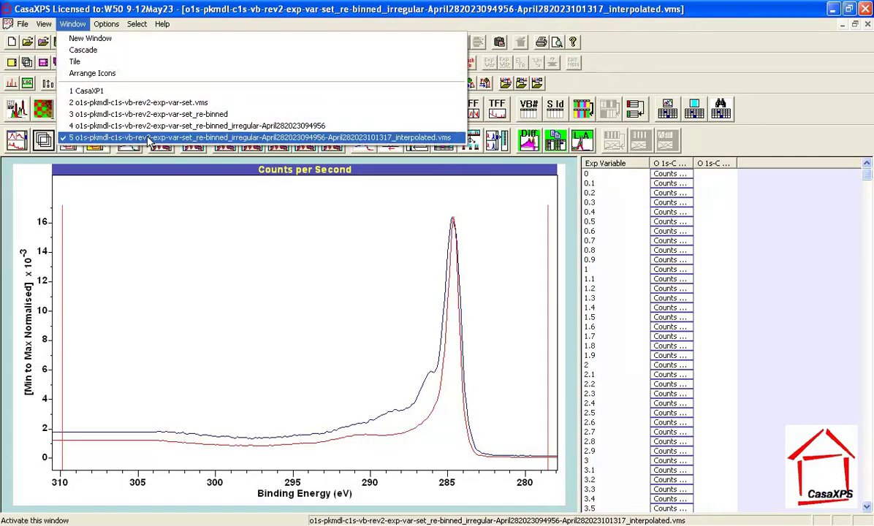
click(139, 125)
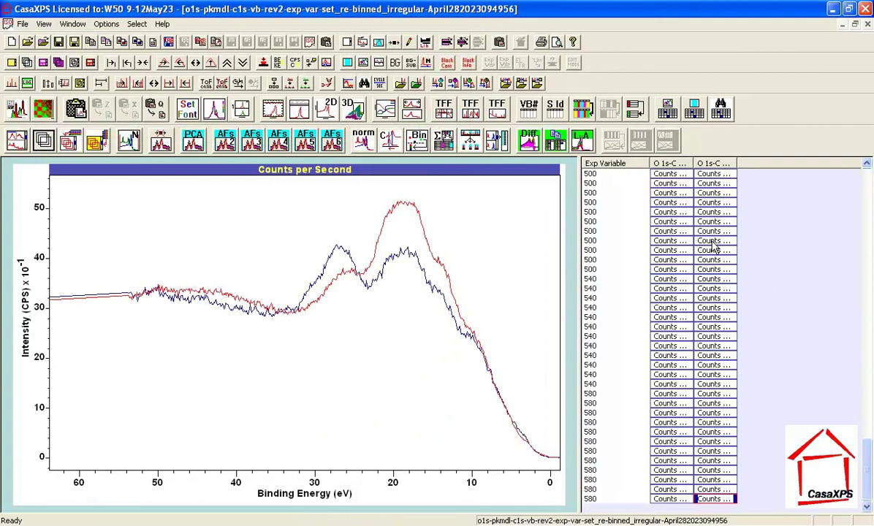
click(676, 167)
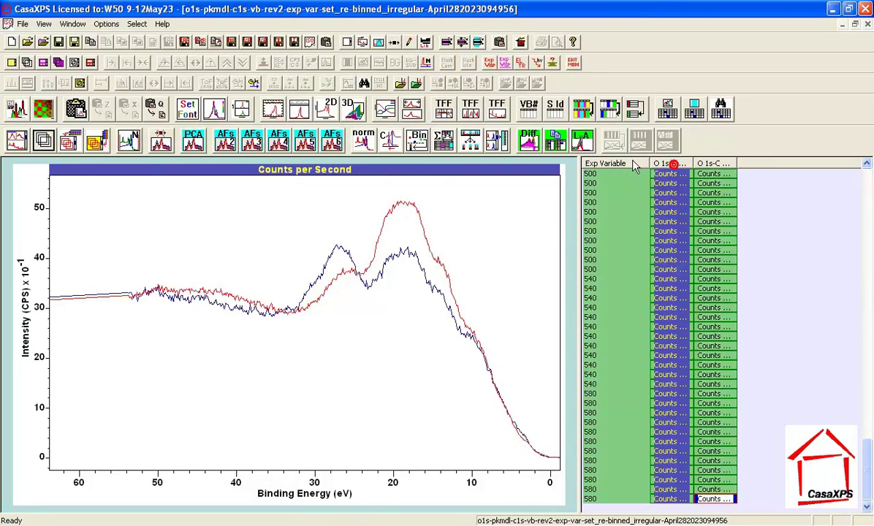
click(11, 45)
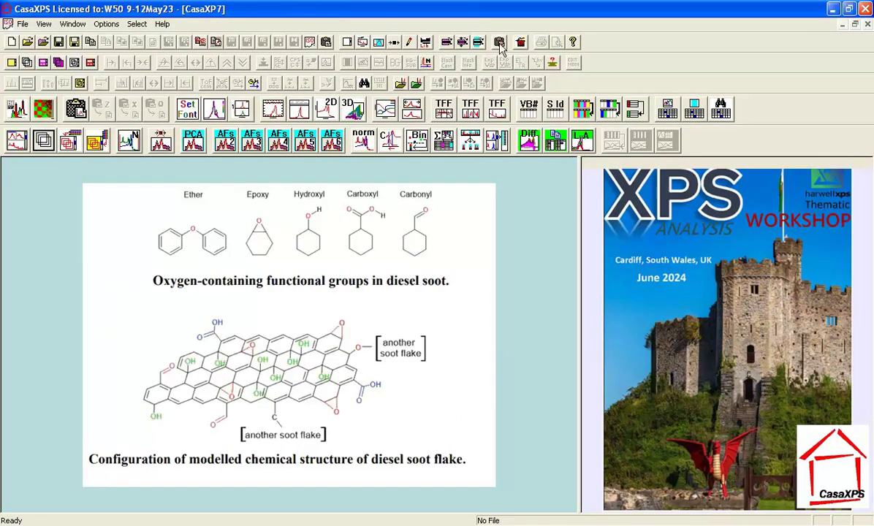
click(466, 41)
click(577, 169)
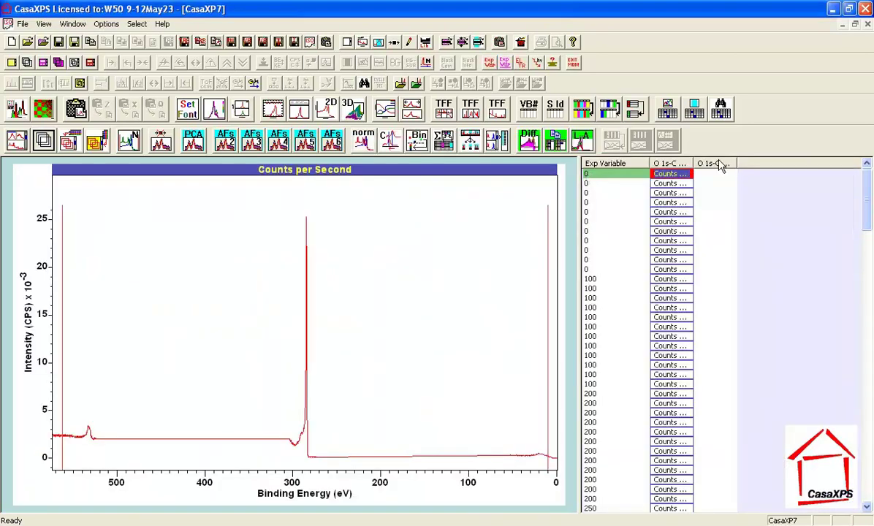
- Overlay the two interpolated component spectra in the new file and switch off their min-to-max normalisation
click(45, 144)
click(172, 213)
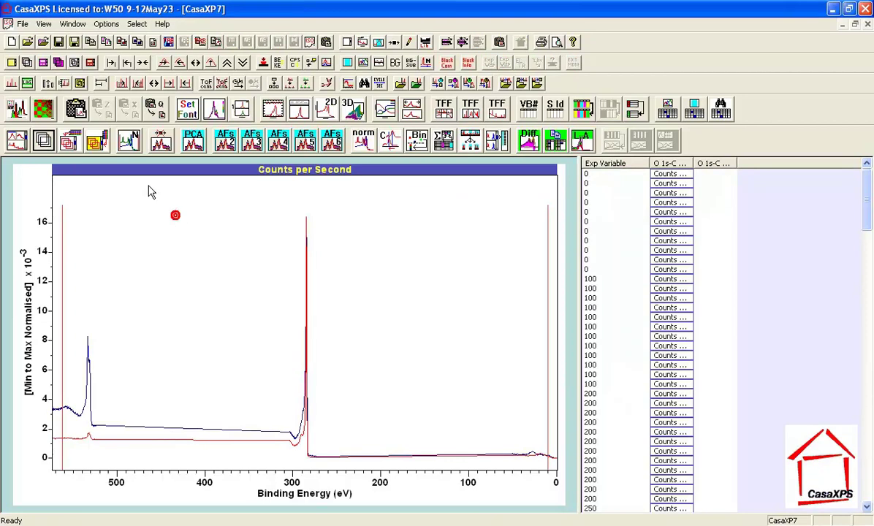
click(130, 143)
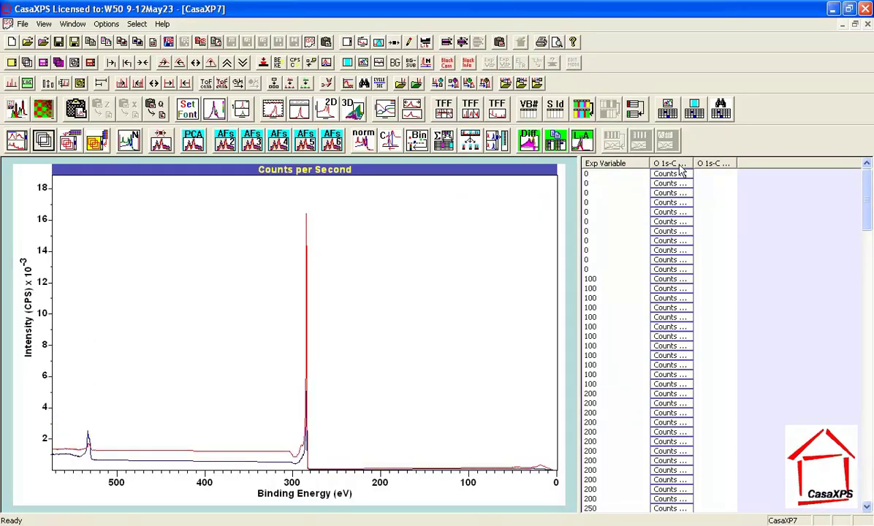
- Run the linear least squares analysis on all spectra of the first column, using the two displayed component spectra as the basis
click(619, 165)
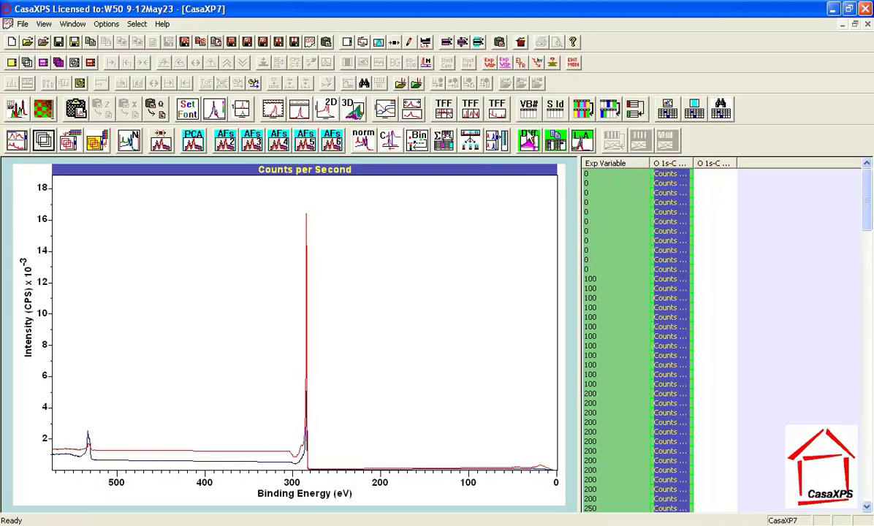
click(582, 142)
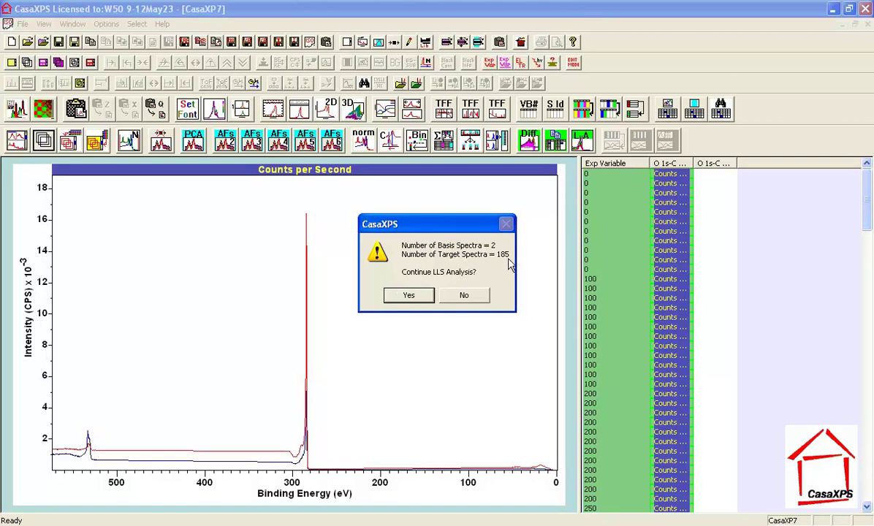
click(399, 296)
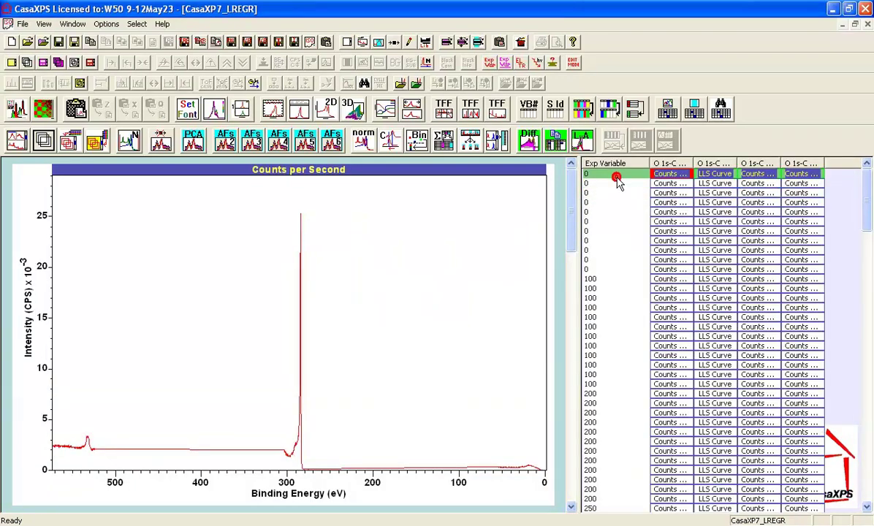
- Overlay the first row's data, LLS curve and scaled components, and compare the O 1s fits down the variable 0 rows
click(69, 141)
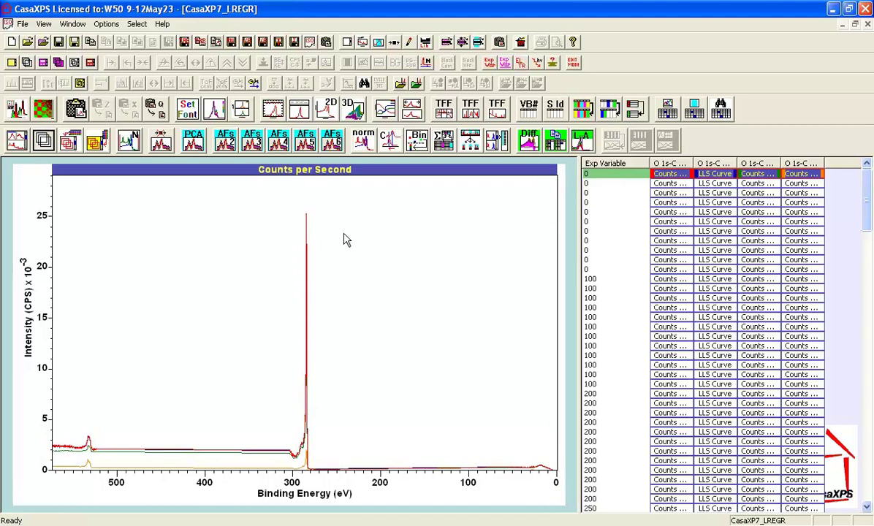
drag(70, 422, 90, 463)
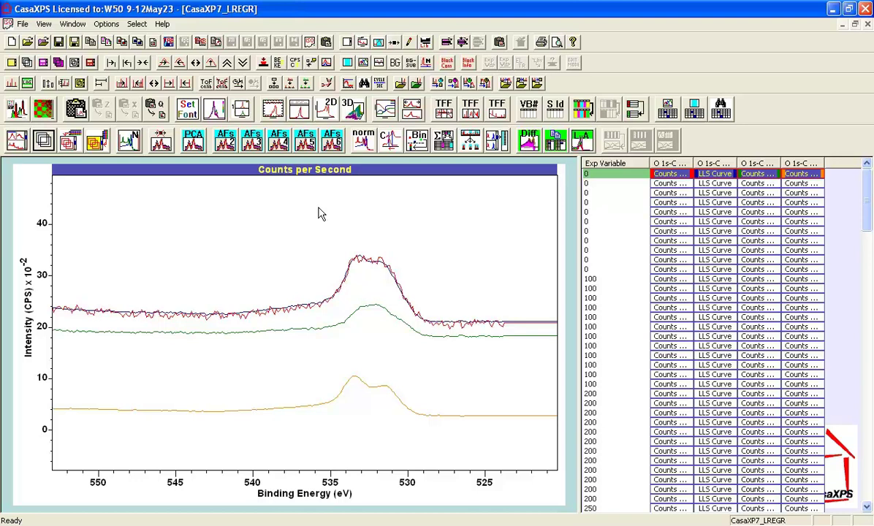
key(Down)
key(Down)
key(Down)
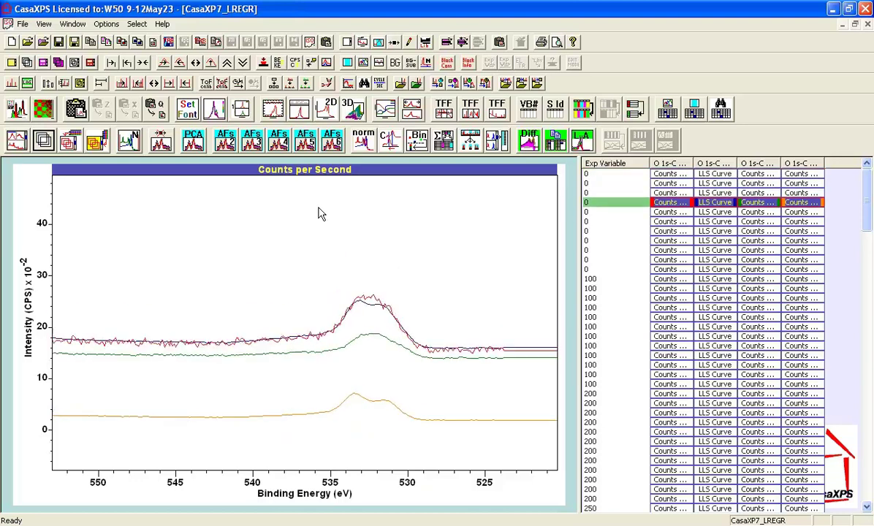
key(Down)
key(Down)
key(Down)
key(Down)
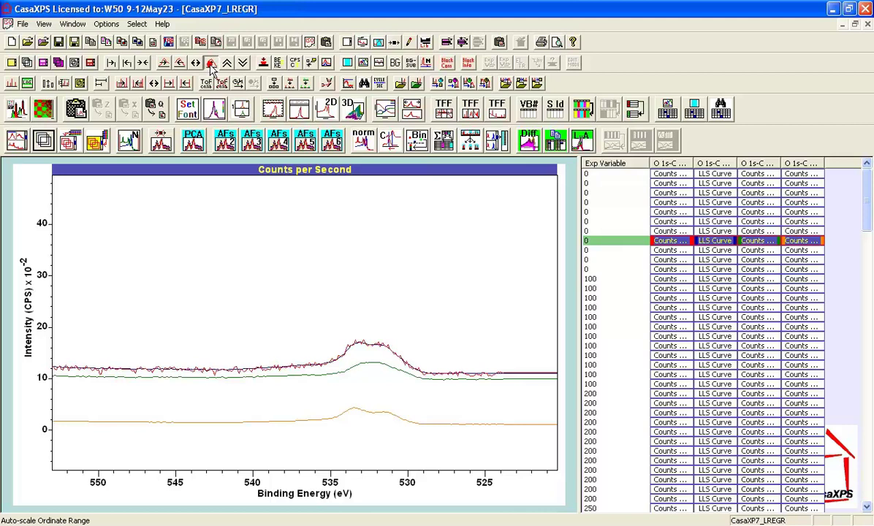
click(211, 65)
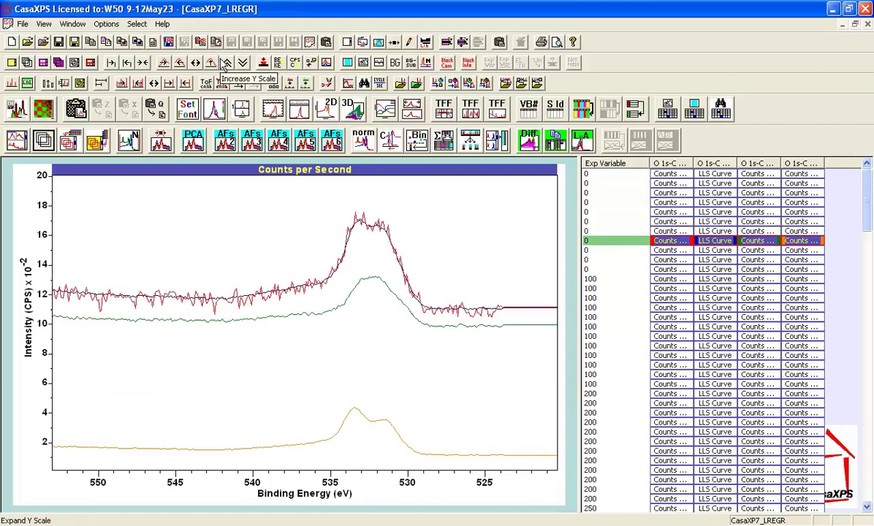
- Examine the O 1s fits from the last variable 0 rows into the variable 100 rows, rescaling the intensity to fit
key(Down)
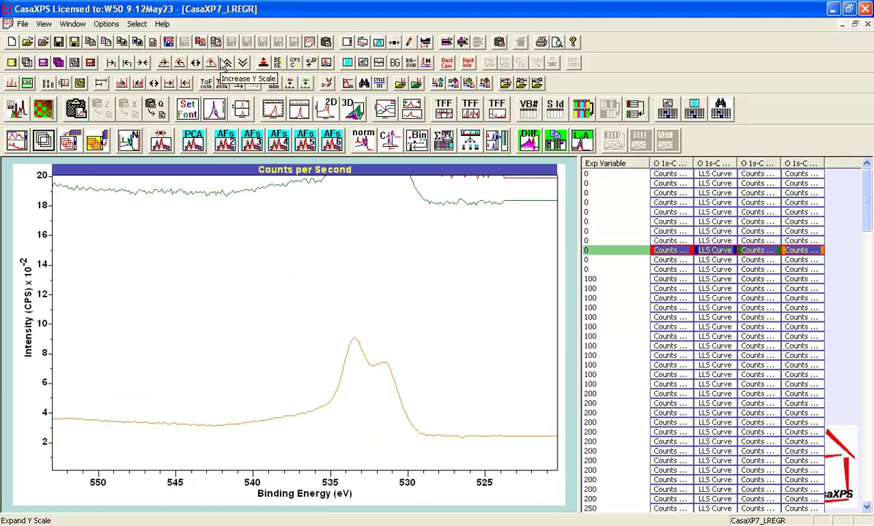
click(212, 63)
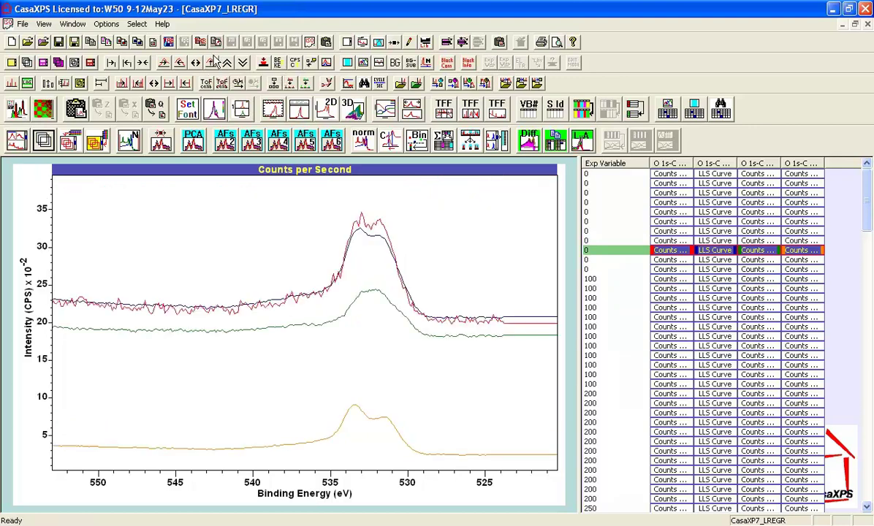
key(Down)
key(Down)
key(Down)
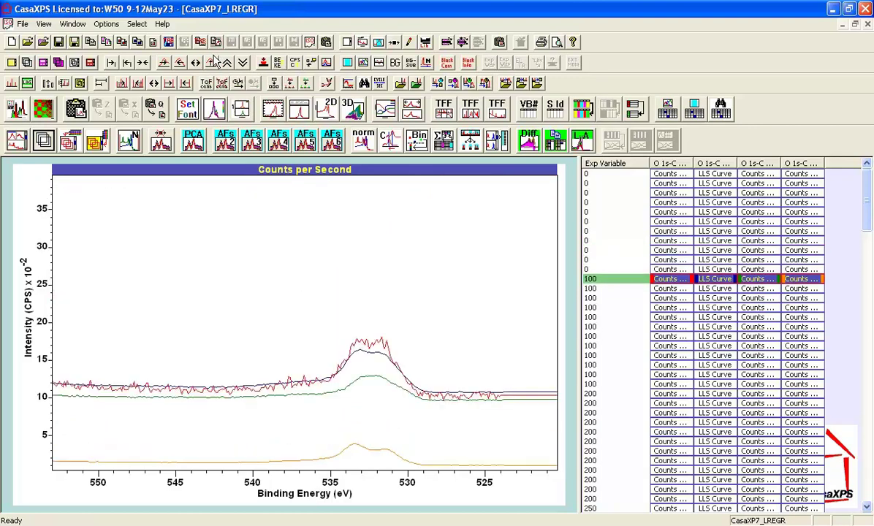
key(Down)
key(Down)
key(Down)
key(Down)
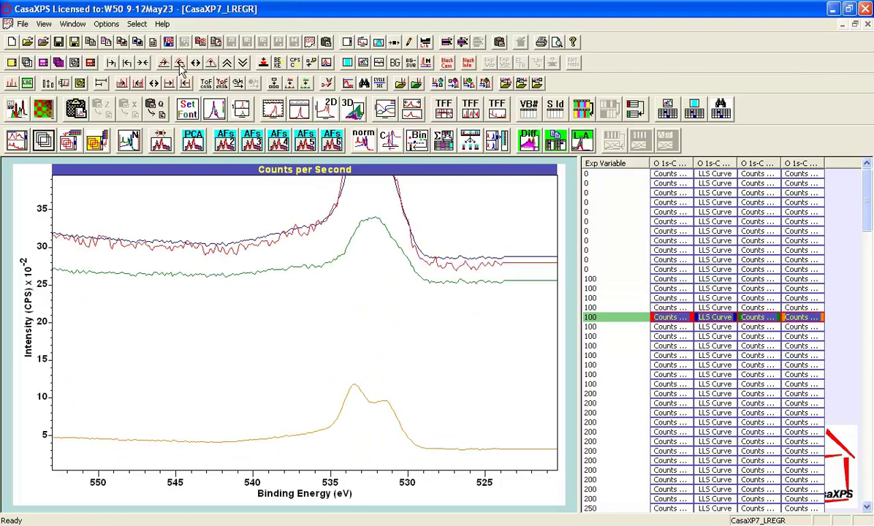
click(212, 63)
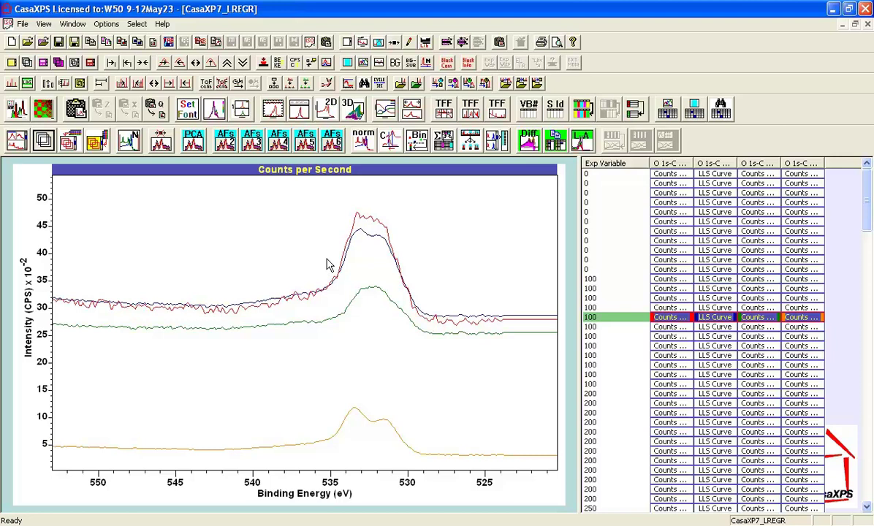
- Step through the O 1s fits of the remaining rows to compare data, LLS curve and component contributions across the experimental variable
key(Down)
key(Down)
key(Down)
key(Down)
key(Down)
key(Down)
key(Down)
key(Down)
key(Down)
key(Down)
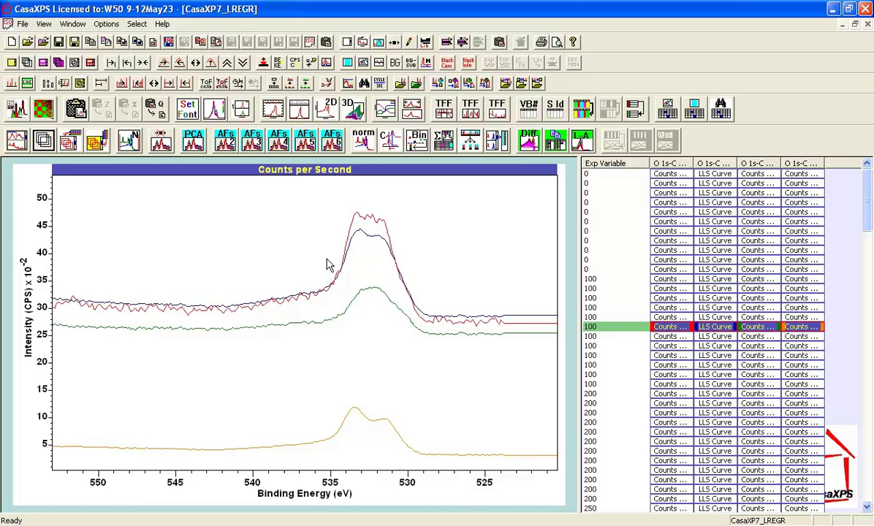
key(Down)
key(Down)
key(Down)
key(Down)
key(Down)
key(Down)
key(Down)
key(Down)
key(Down)
key(Down)
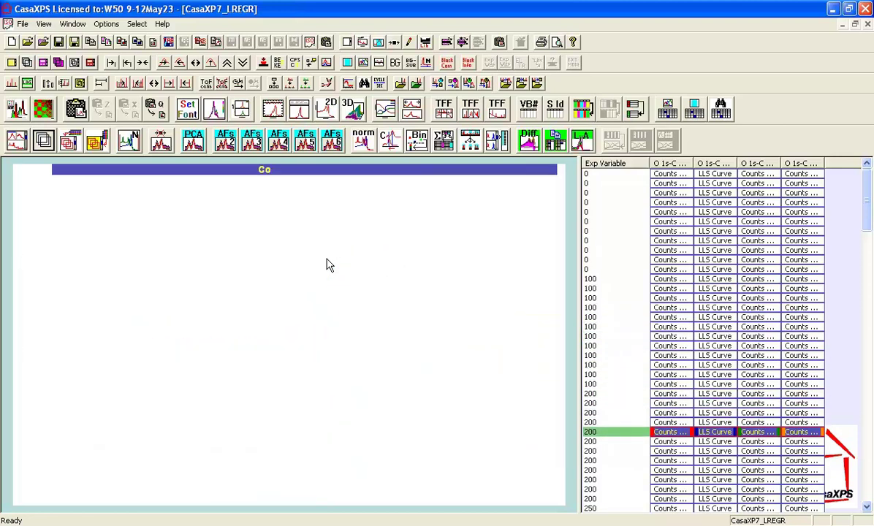
key(Down)
key(Down)
key(Down)
key(Down)
key(Down)
key(Down)
key(Down)
key(Down)
key(Down)
key(Down)
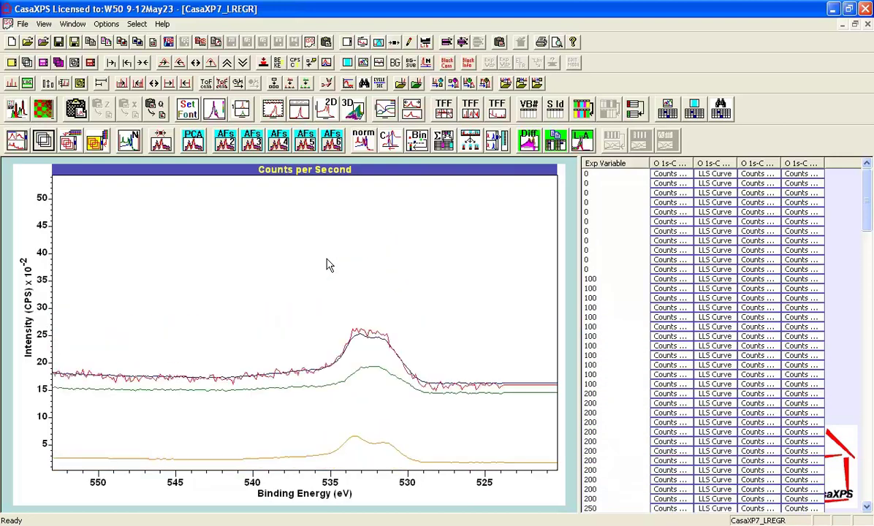
key(Down)
key(Down)
key(Down)
key(Down)
key(Down)
key(Down)
key(Down)
key(Down)
key(Down)
key(Down)
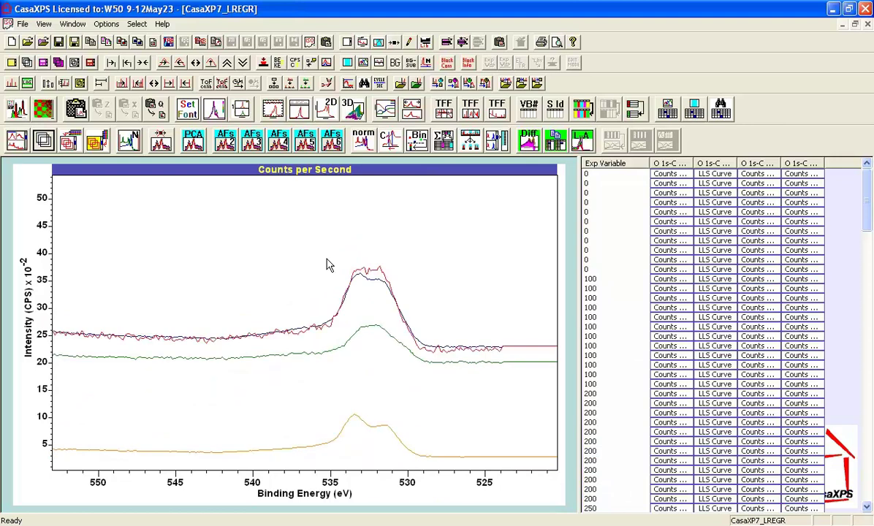
key(Down)
key(Down)
key(Down)
key(Down)
key(Down)
key(Down)
key(Down)
key(Down)
key(Down)
key(Down)
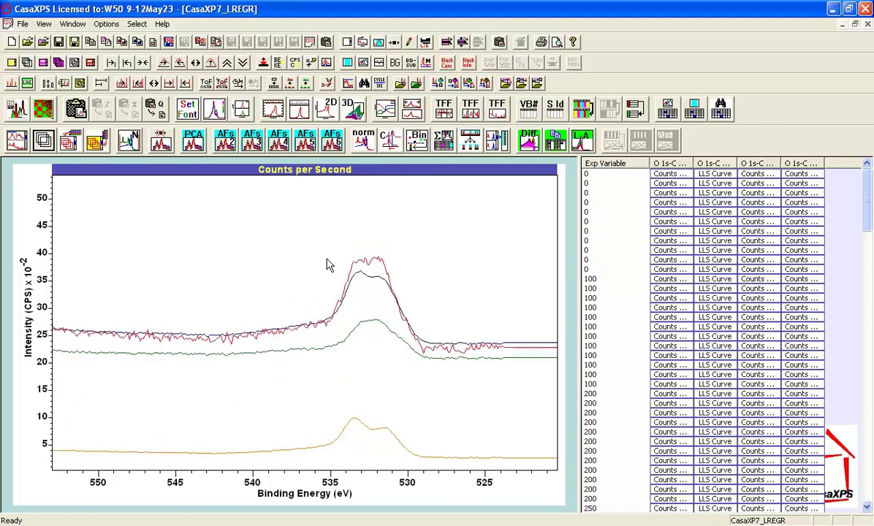
key(Down)
key(Down)
key(Down)
key(Down)
key(Down)
key(Down)
key(Down)
key(Down)
key(Down)
key(Down)
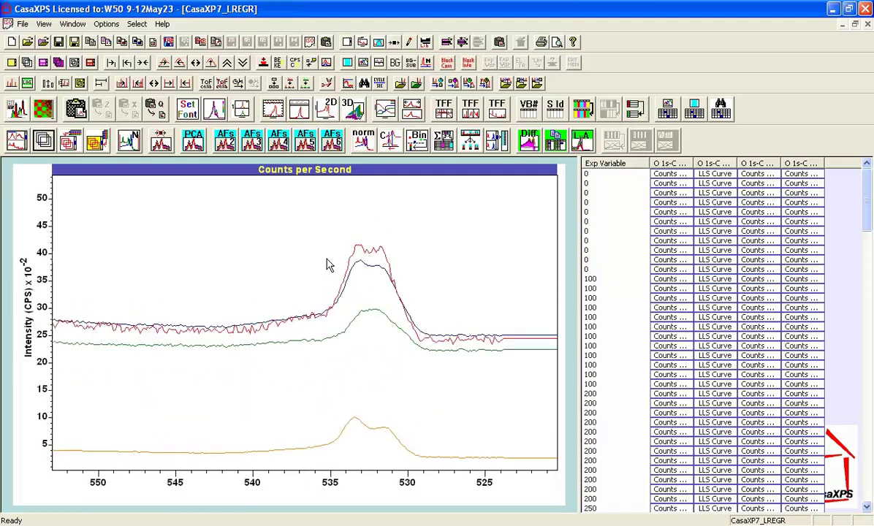
key(Down)
key(Down)
key(Down)
key(Down)
key(Down)
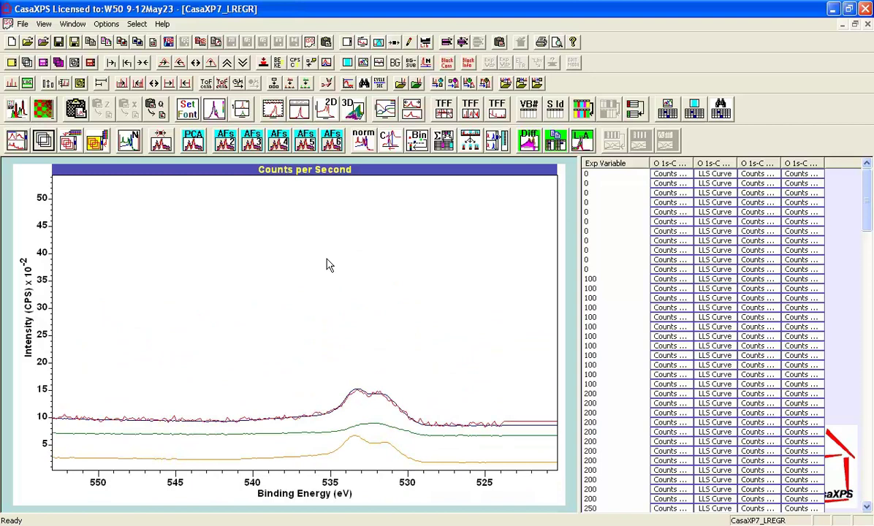
key(Down)
key(Down)
key(Down)
key(Down)
key(Down)
key(Down)
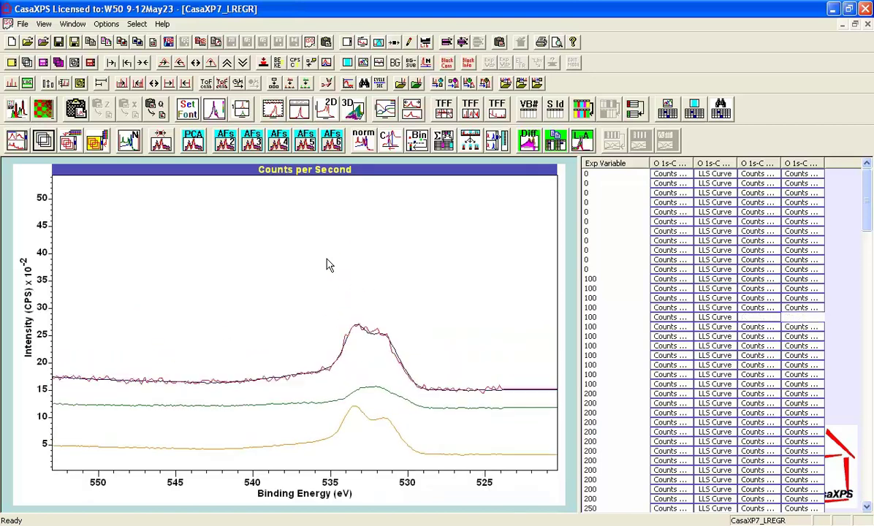
key(Down)
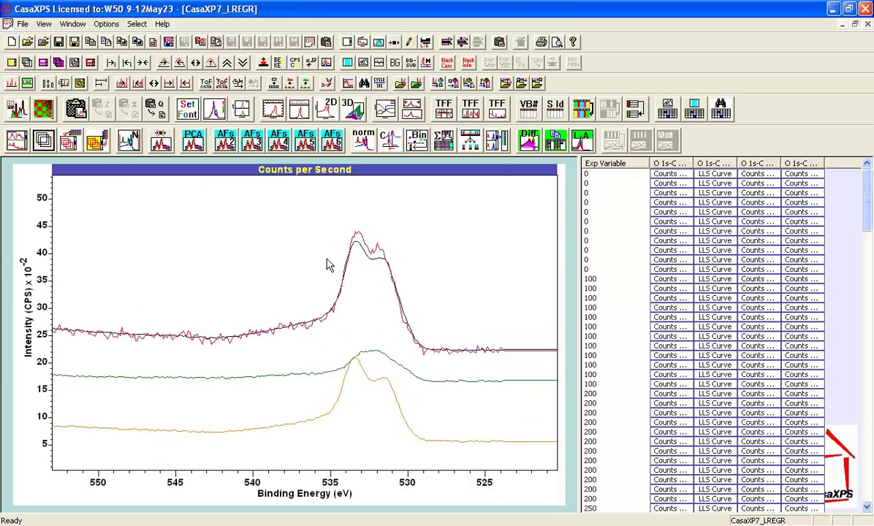
key(Down)
key(Down)
key(Down)
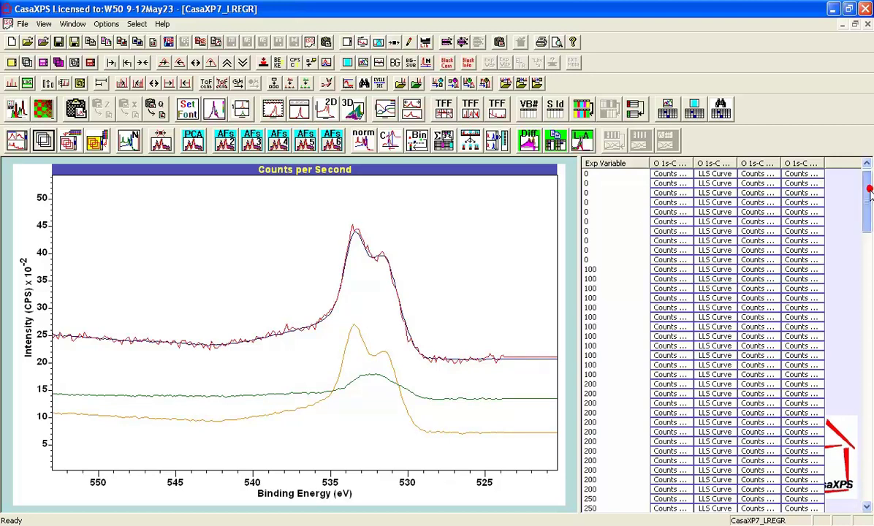
- Show the LLS fit of a spectrum at experimental variable 540 and inspect its O 1s, C 1s and valence band regions
drag(870, 190, 870, 395)
click(594, 327)
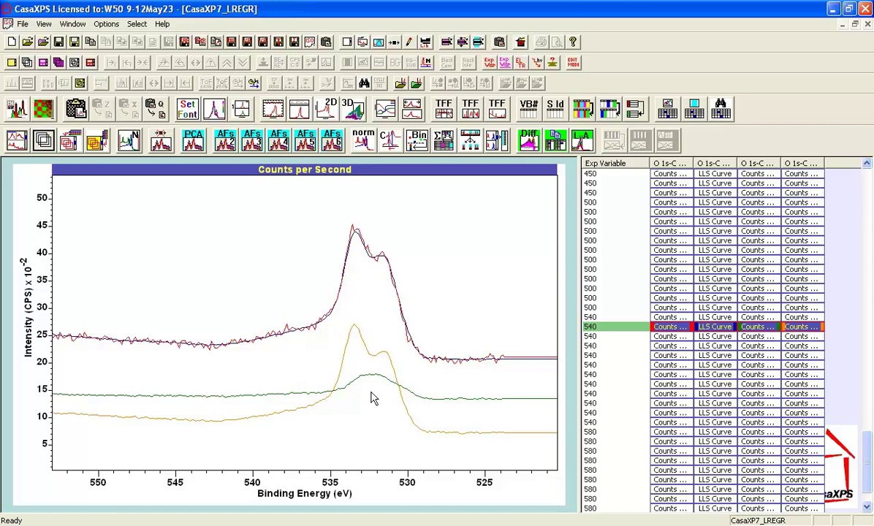
click(372, 255)
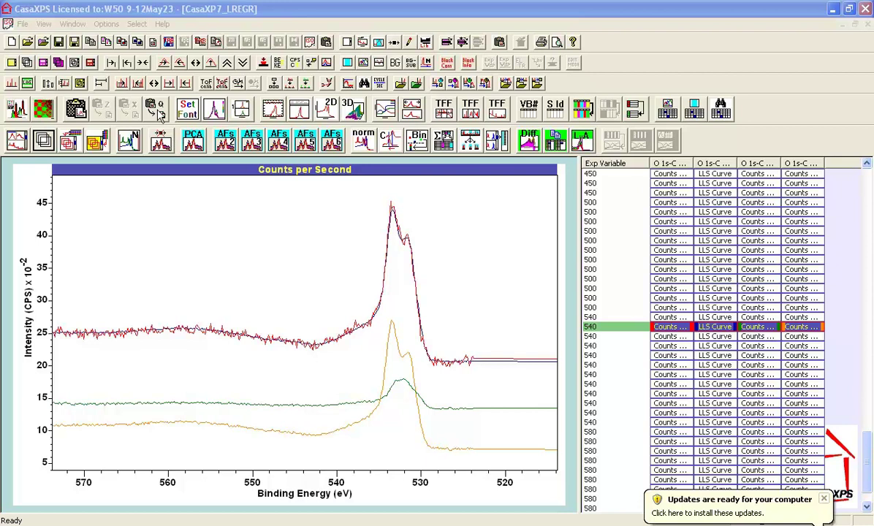
click(142, 62)
click(127, 62)
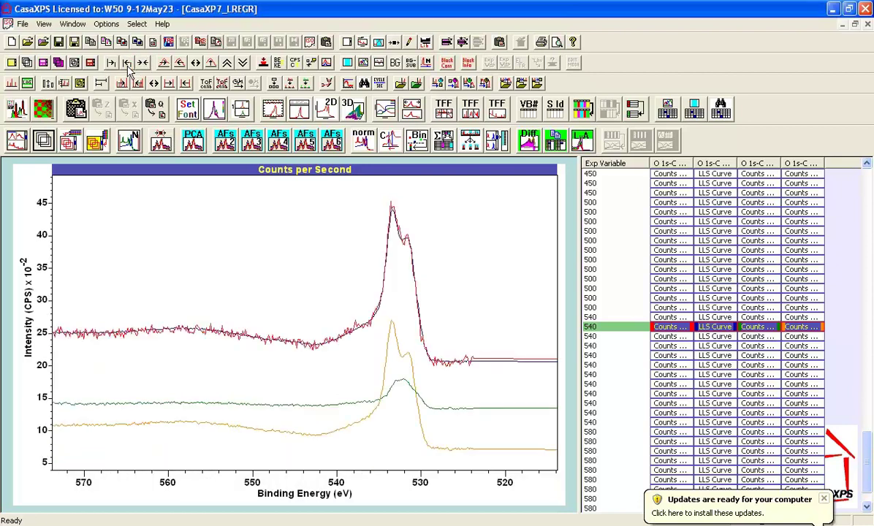
click(127, 62)
click(127, 63)
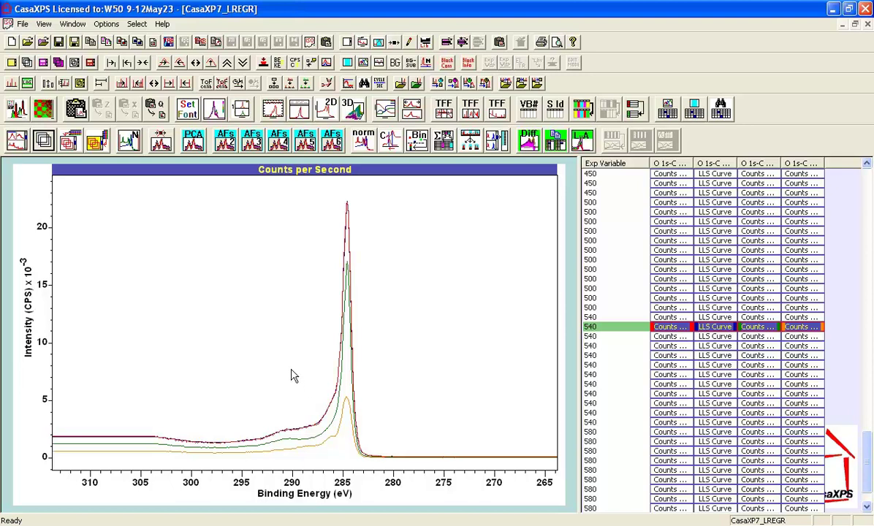
click(127, 63)
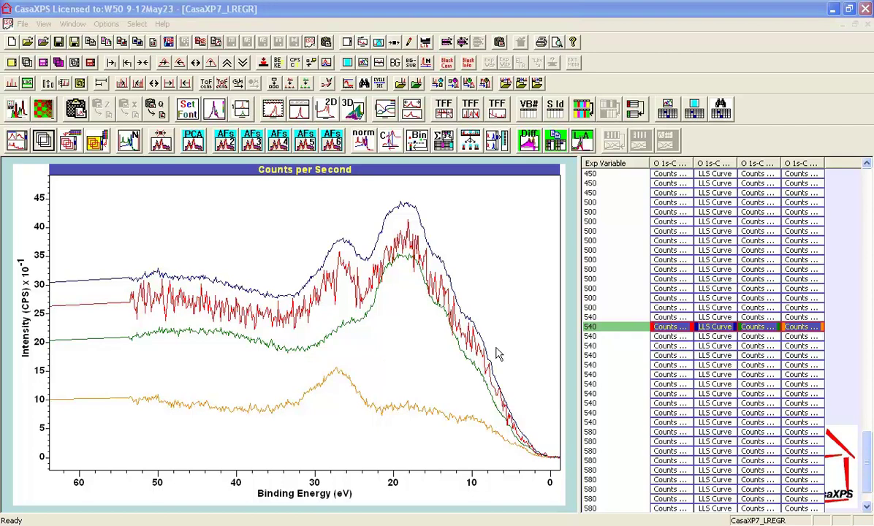
- Display the last-column component spectrum at experimental variable 540 on its own and examine its O 1s peak shape
click(799, 327)
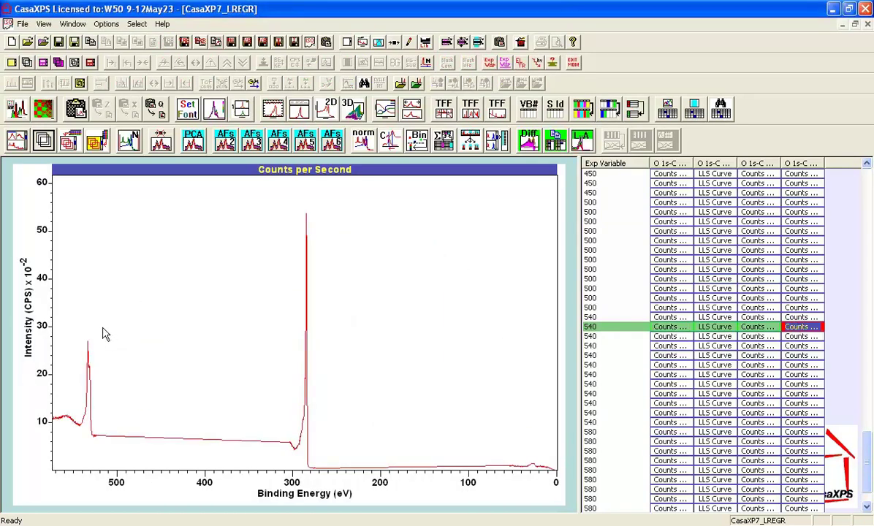
click(135, 250)
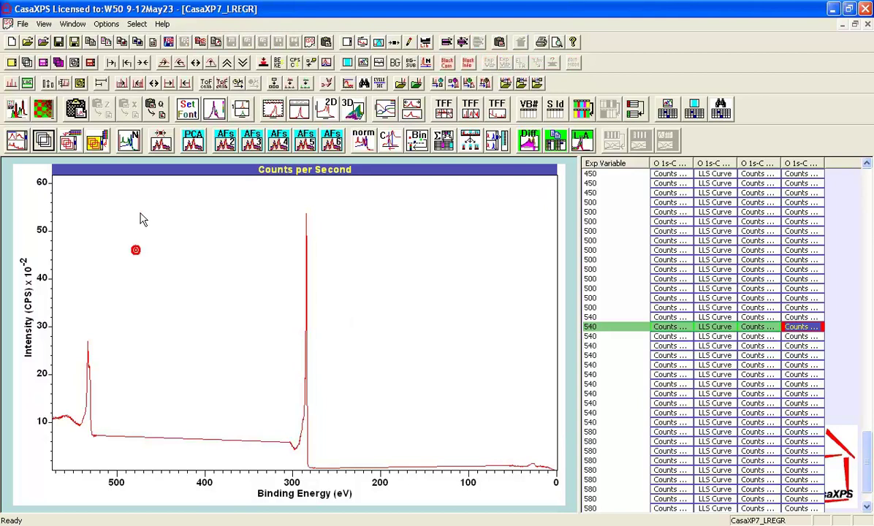
click(123, 62)
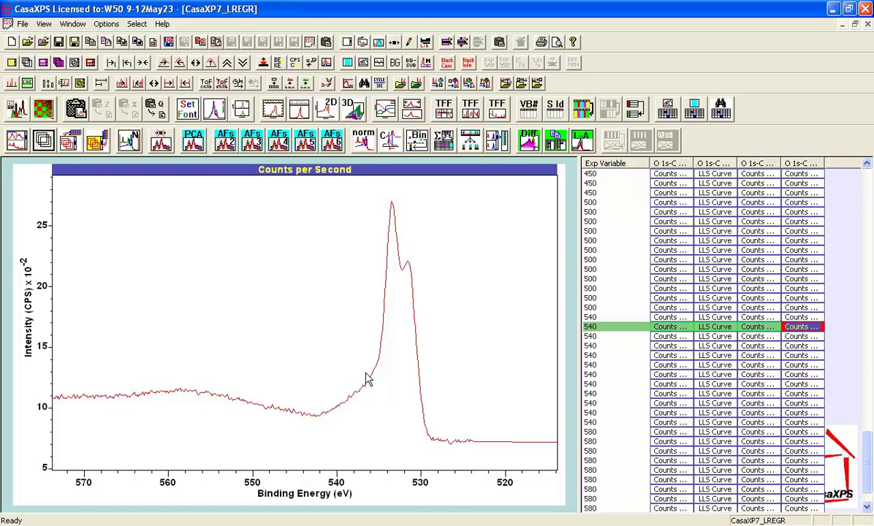
click(129, 65)
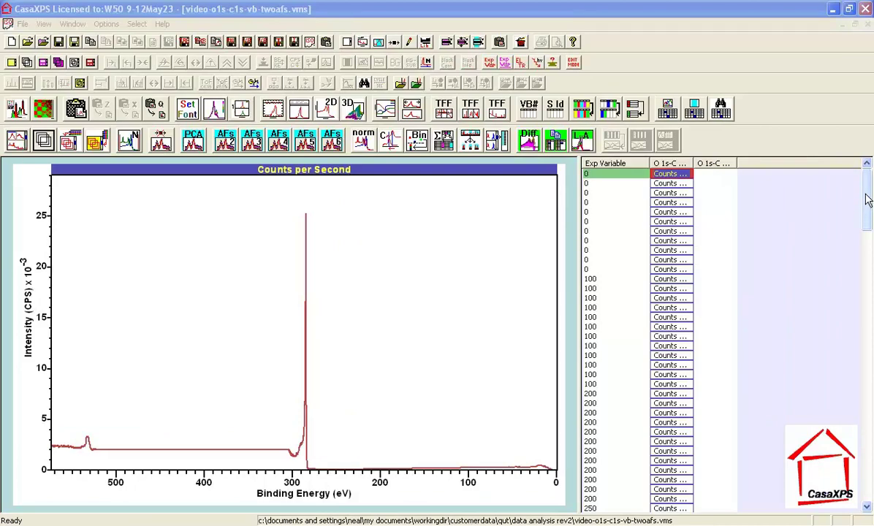
- In video-o1s-c1s-vb-twoafs.vms, display the 64.5 abstract spectrum and enlarge its O 1s region to about 550–528 eV
drag(867, 199, 865, 504)
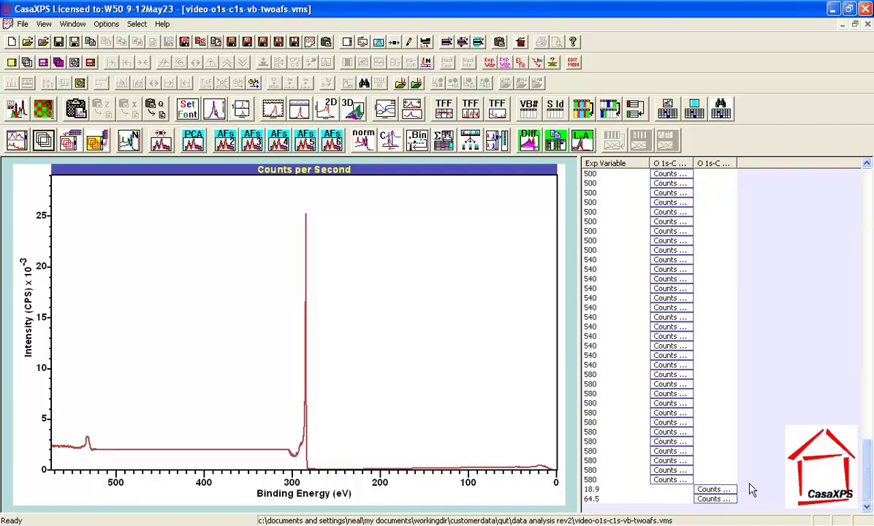
click(724, 498)
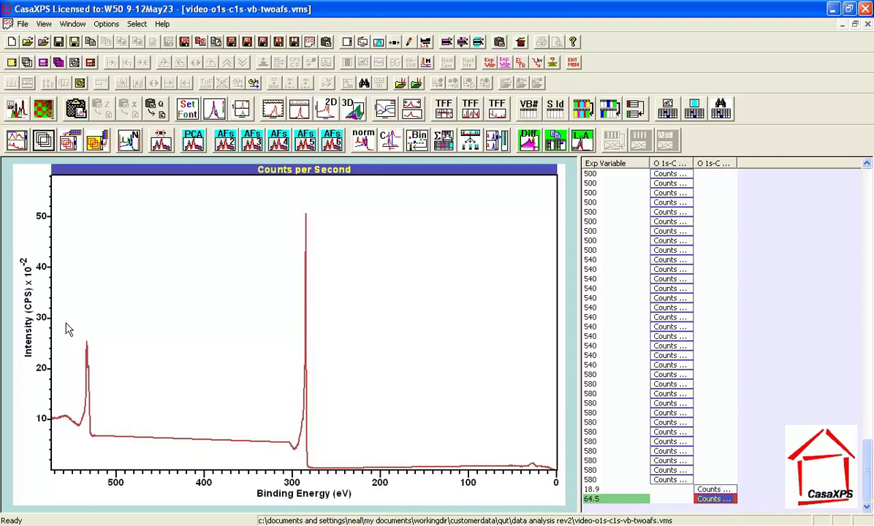
drag(73, 326, 94, 448)
click(84, 430)
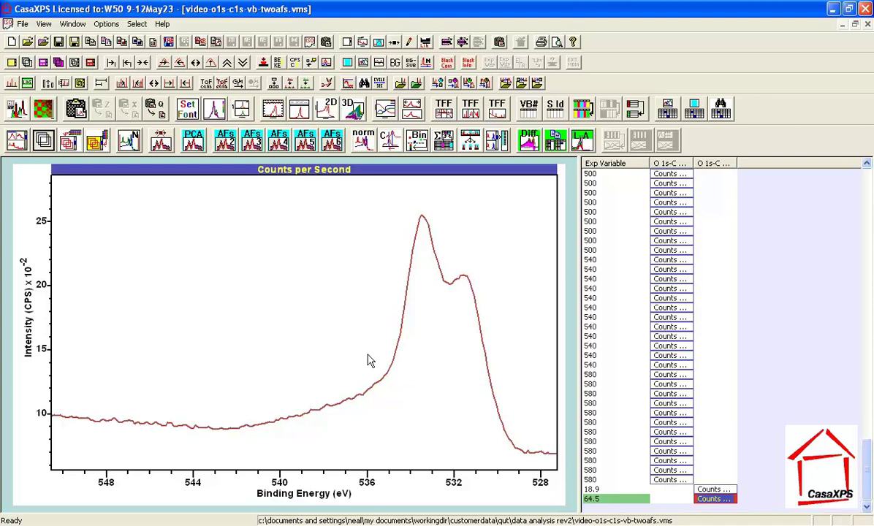
- Create a quantification region over the O 1s peak with a Min Limits background, starting at about 539.7 eV
click(347, 42)
drag(374, 69, 650, 130)
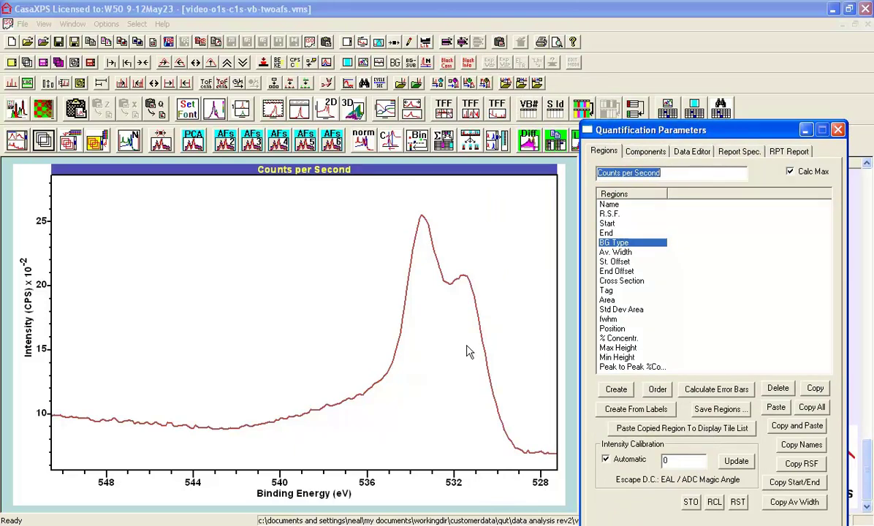
click(616, 389)
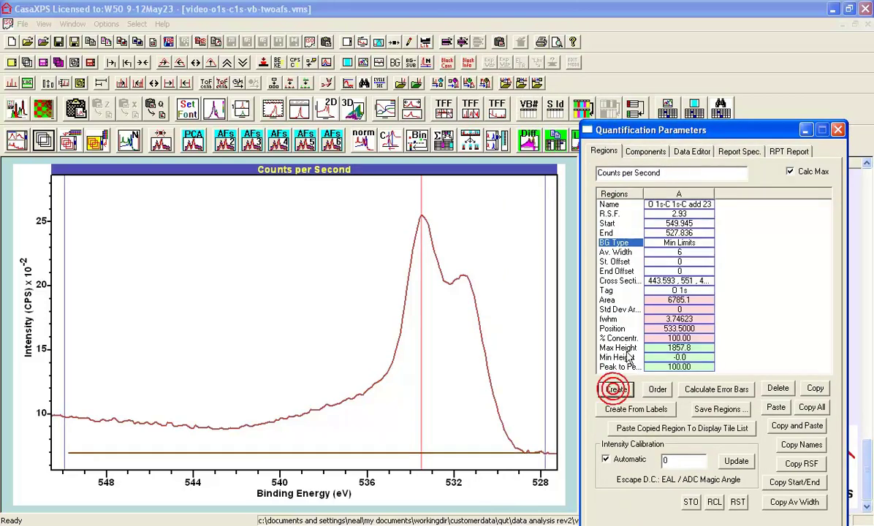
click(694, 242)
key(Return)
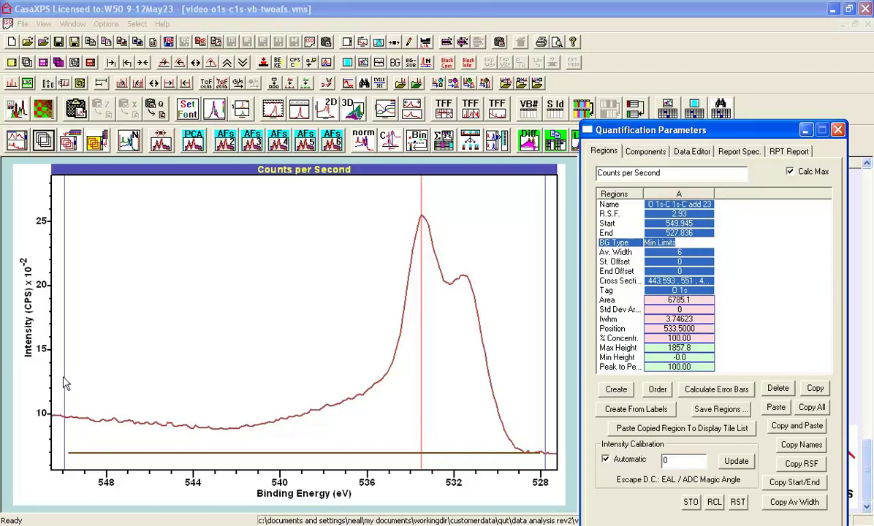
drag(65, 385, 271, 384)
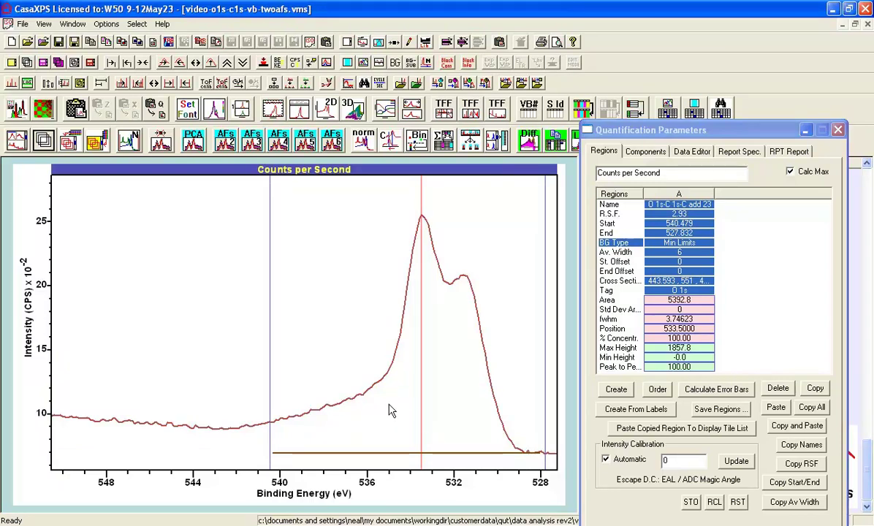
click(279, 404)
drag(279, 404, 287, 406)
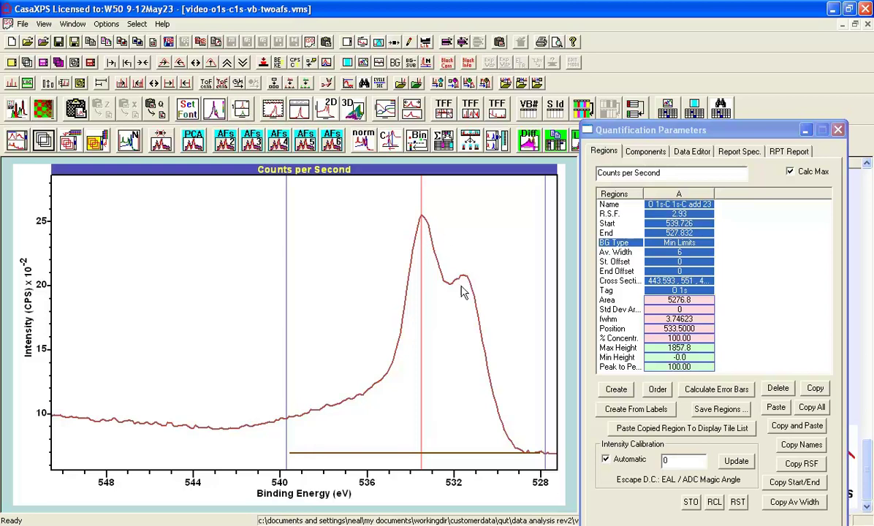
- Create an O 1s fit component with line shape LA(40), about 1.36 eV wide and positioned at about 530.6 eV
click(633, 152)
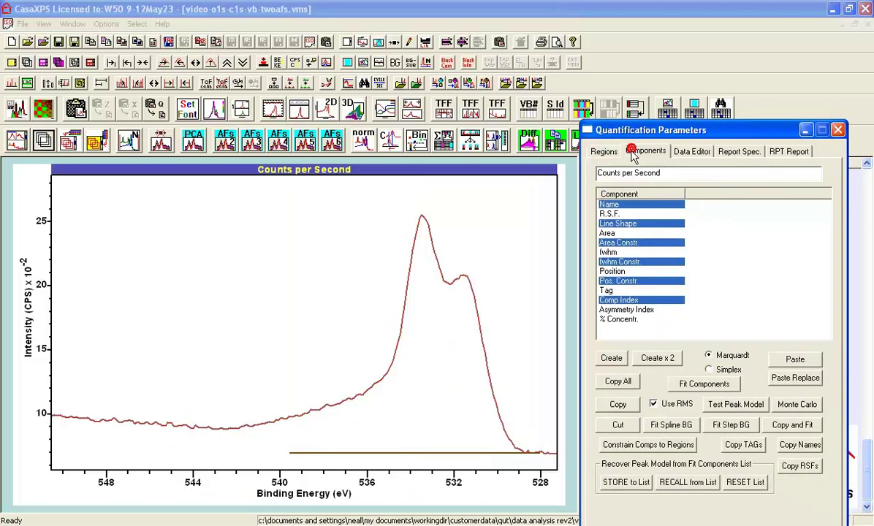
click(612, 356)
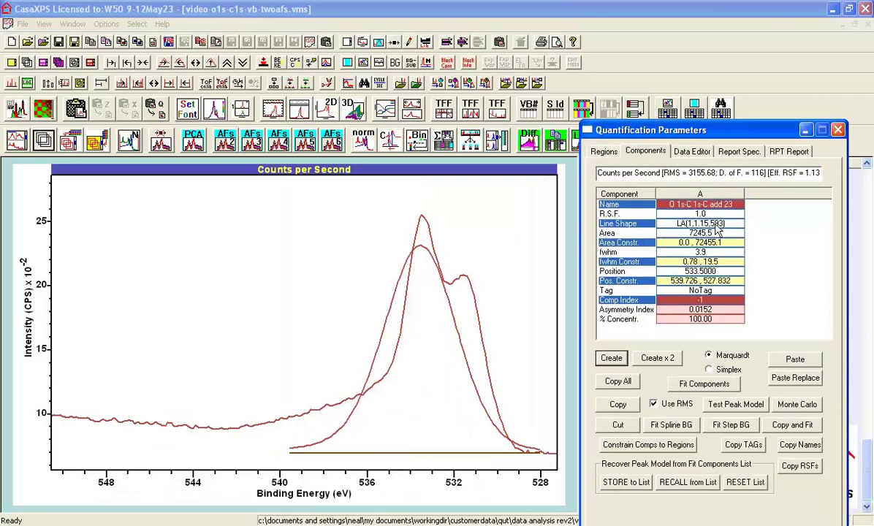
click(671, 220)
drag(720, 224, 524, 219)
text(la(40)
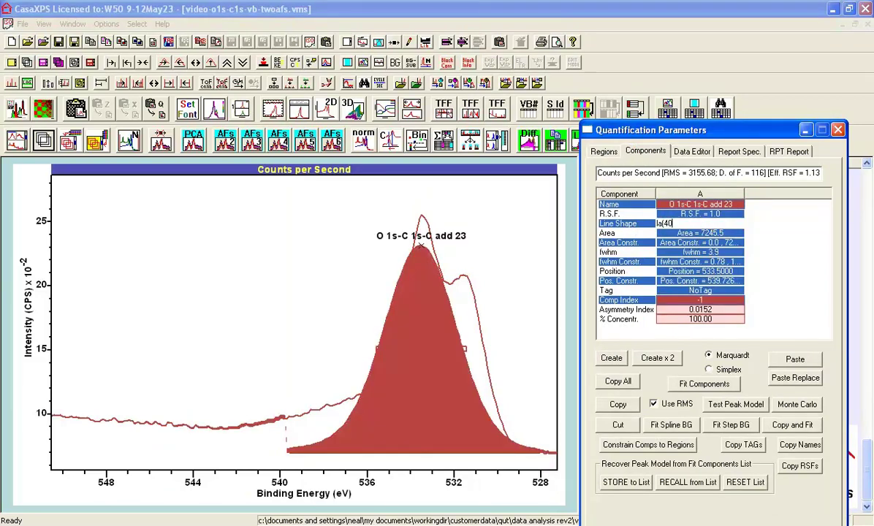
text())
key(Return)
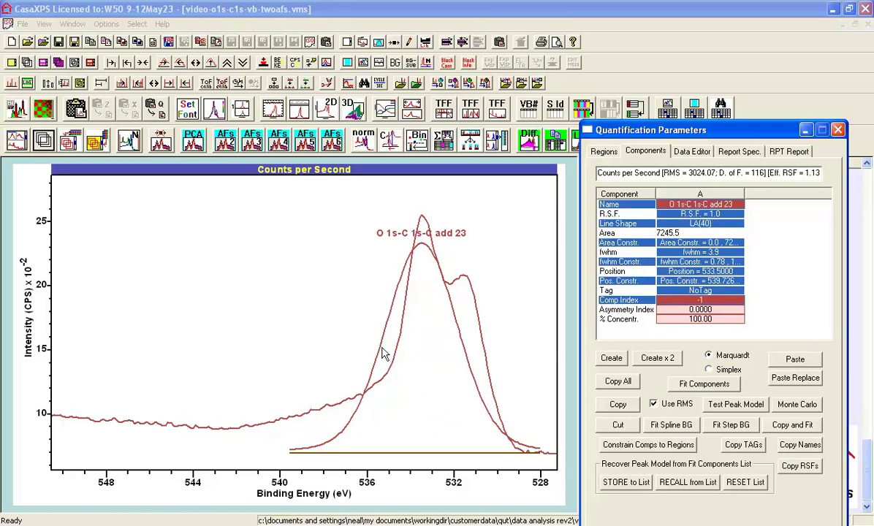
drag(381, 354, 407, 358)
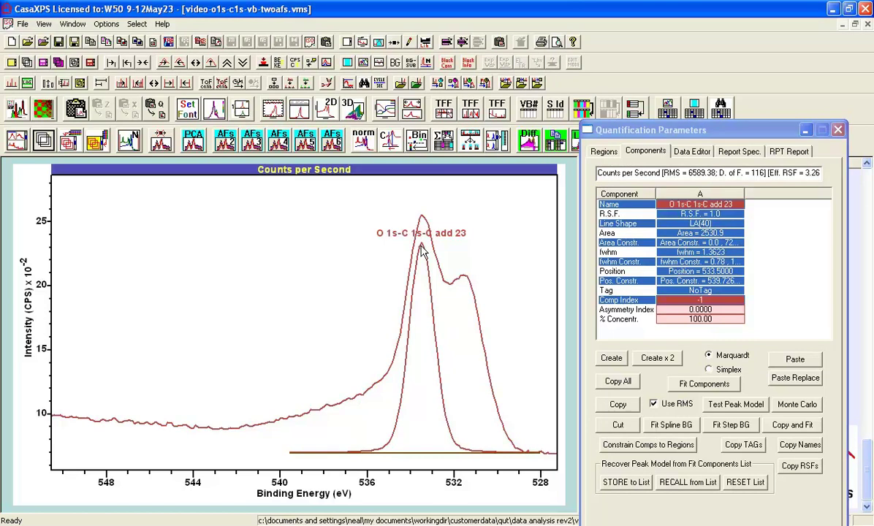
drag(422, 253, 486, 392)
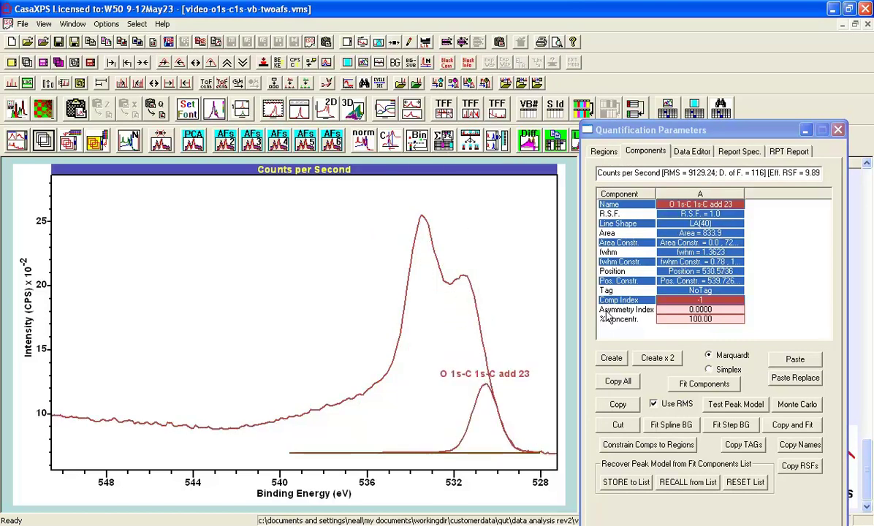
- Copy the component three times and place the copies under the O 1s envelope at about 531.8, 533.0 and 534.2 eV
click(617, 406)
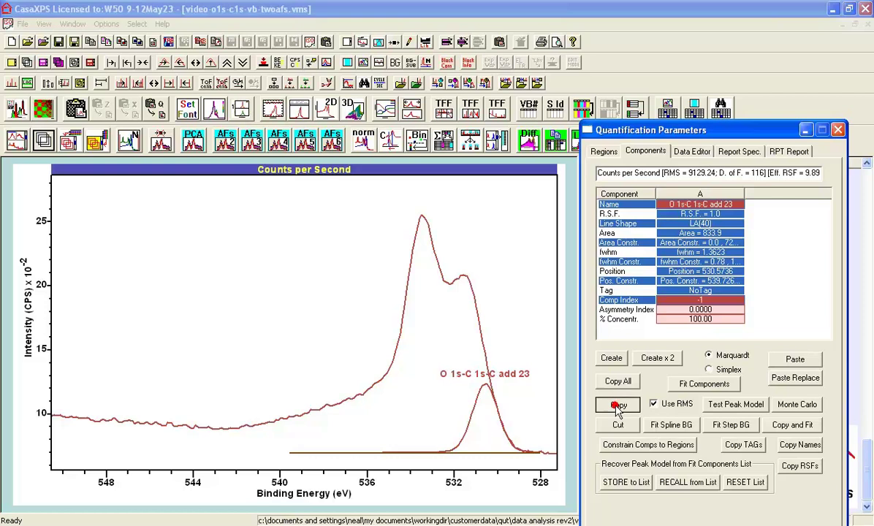
click(795, 359)
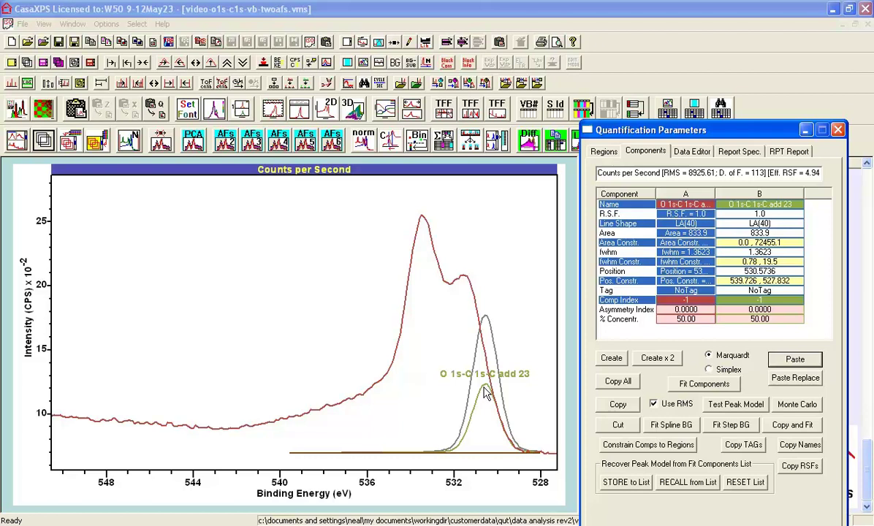
drag(488, 393, 459, 304)
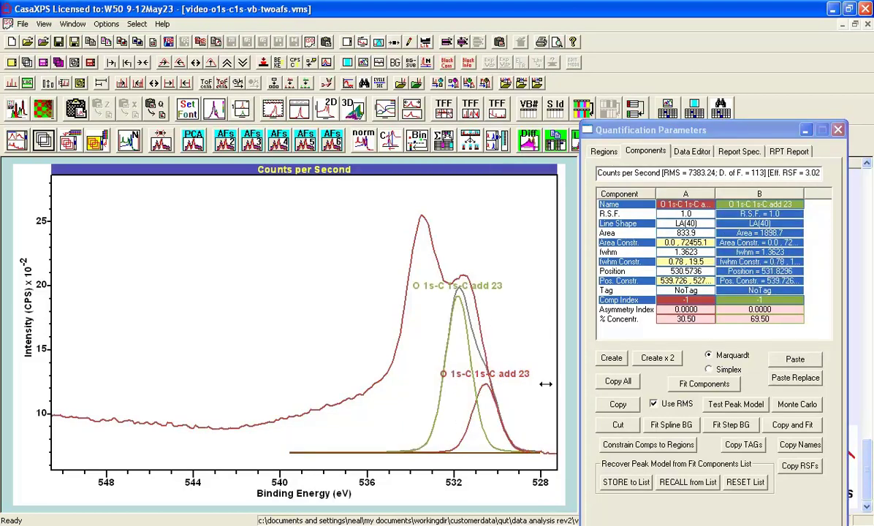
click(794, 359)
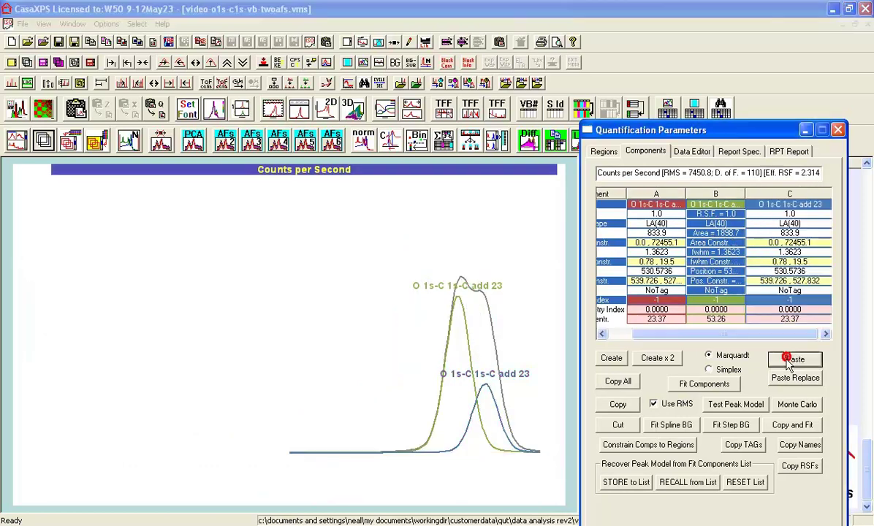
drag(486, 389, 434, 387)
click(794, 359)
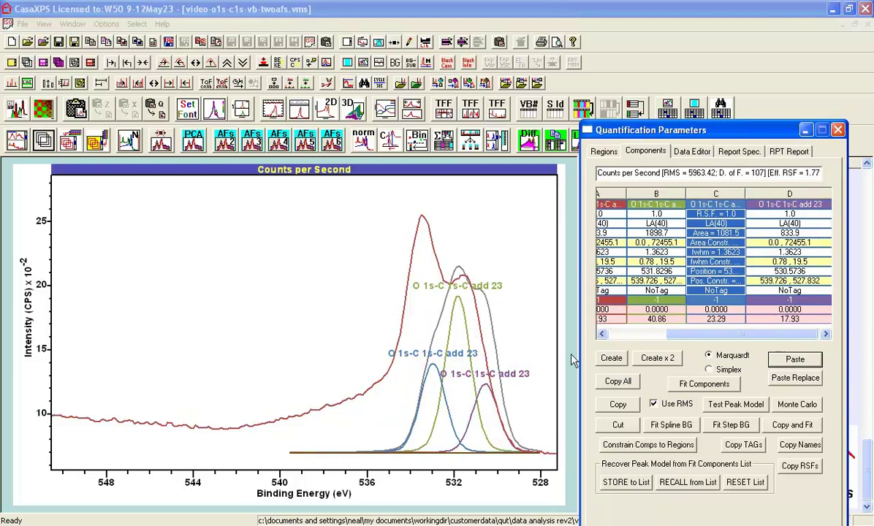
drag(489, 392, 411, 357)
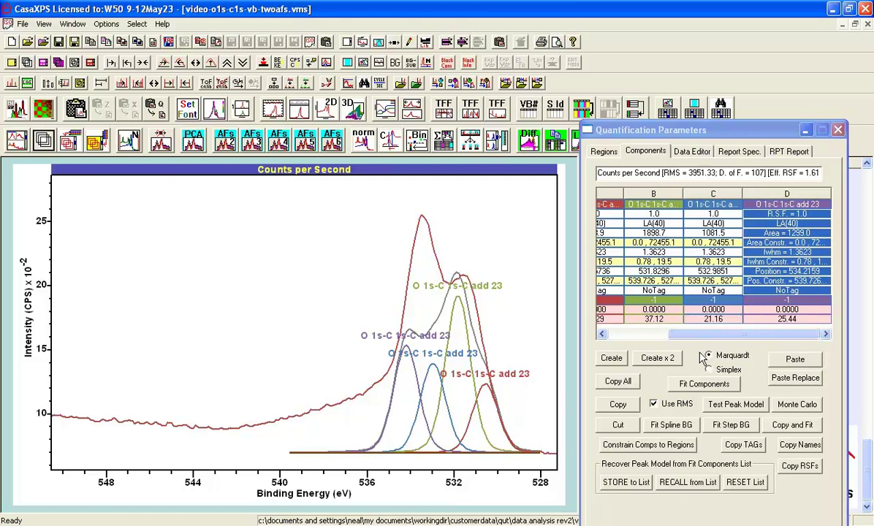
- Rename component A as O 1s and set its R.S.F. to 2.93
drag(708, 334, 643, 334)
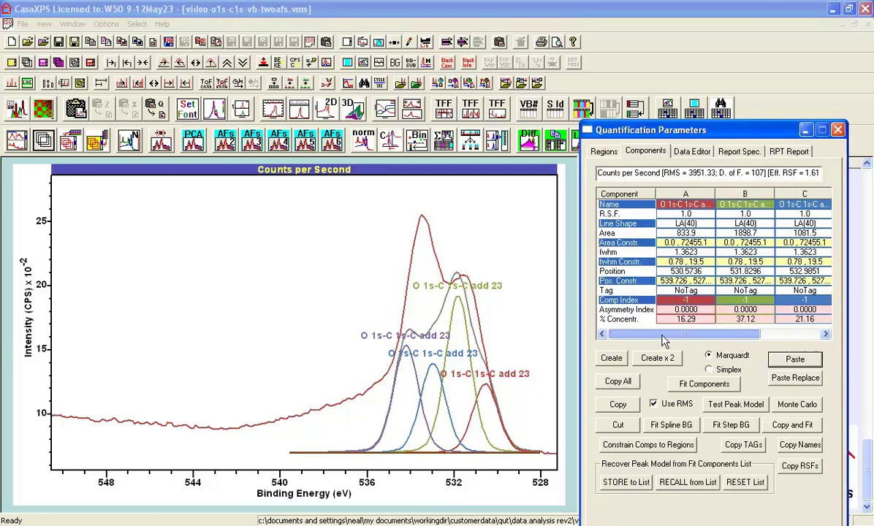
click(704, 203)
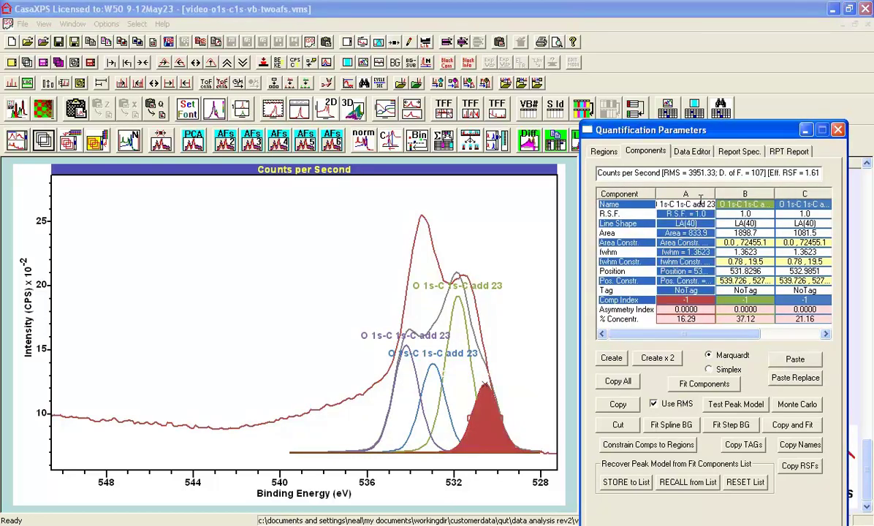
text(O 1s)
key(Return)
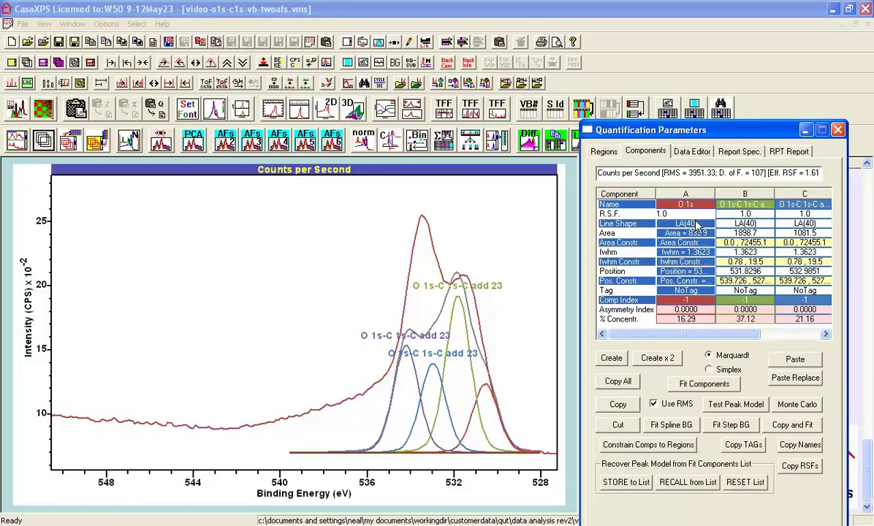
text(3.93)
key(Return)
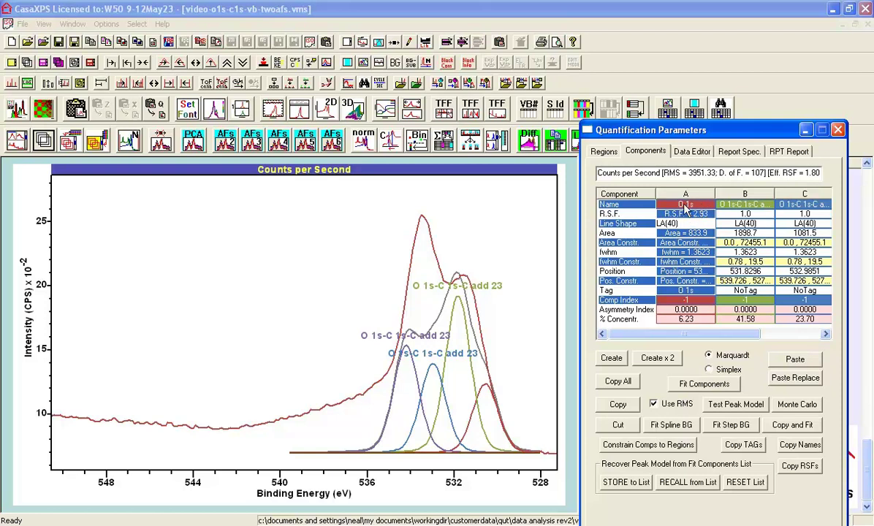
- Propagate component A's name and R.S.F. to all components with the same index, using the name prefixes = and ==
click(665, 205)
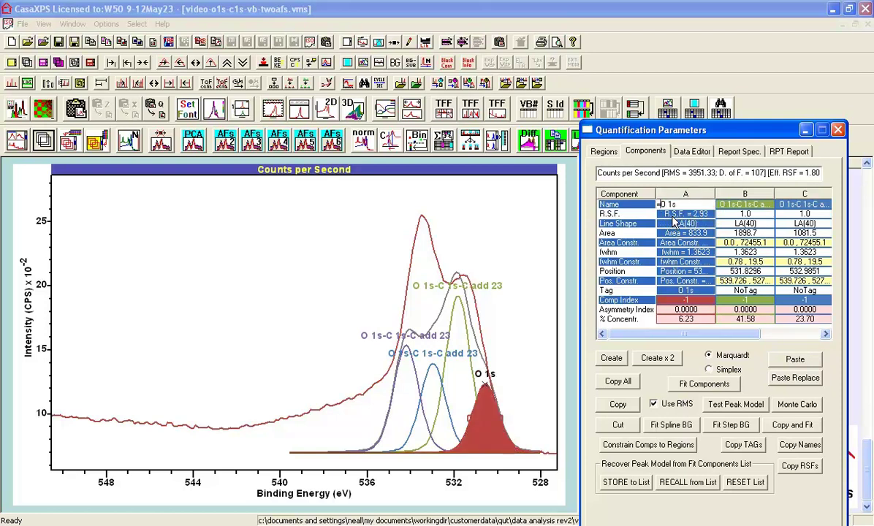
click(672, 214)
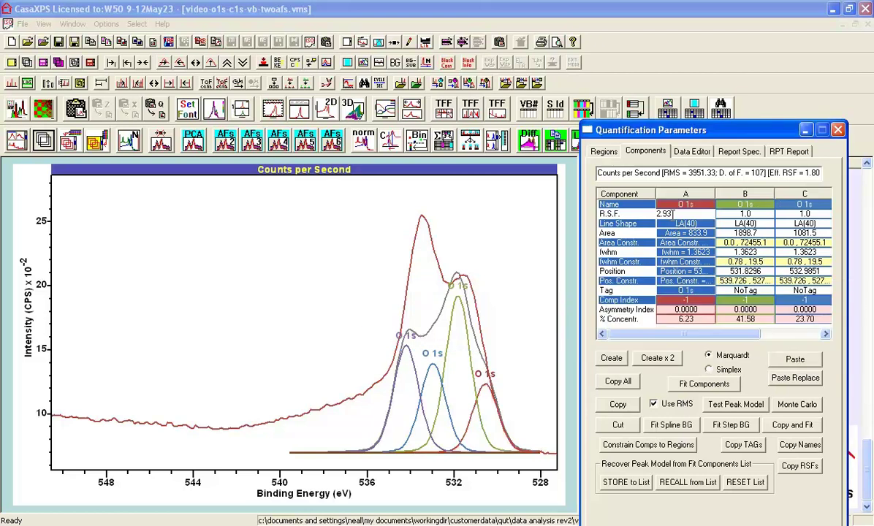
click(662, 205)
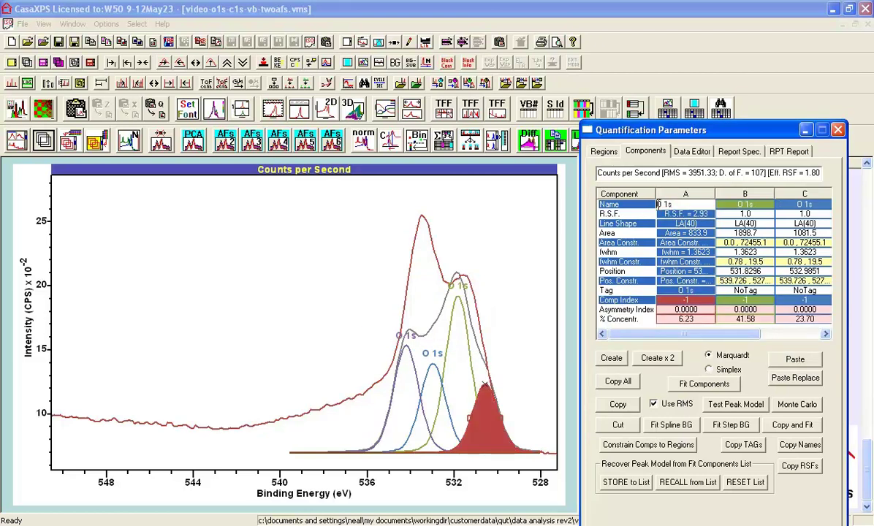
text(==)
key(Return)
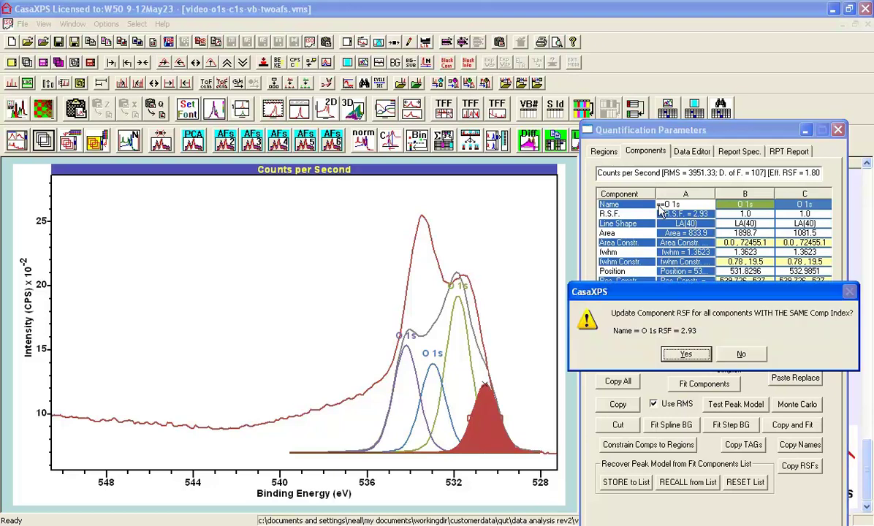
click(687, 354)
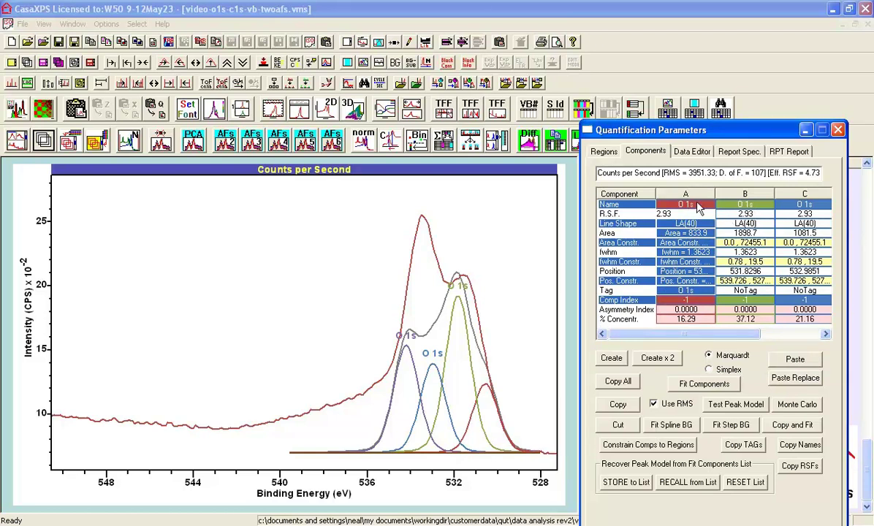
- Rename all components with the same index as O 1s with distinguishing suffixes, using the name prefix > on component A
click(665, 203)
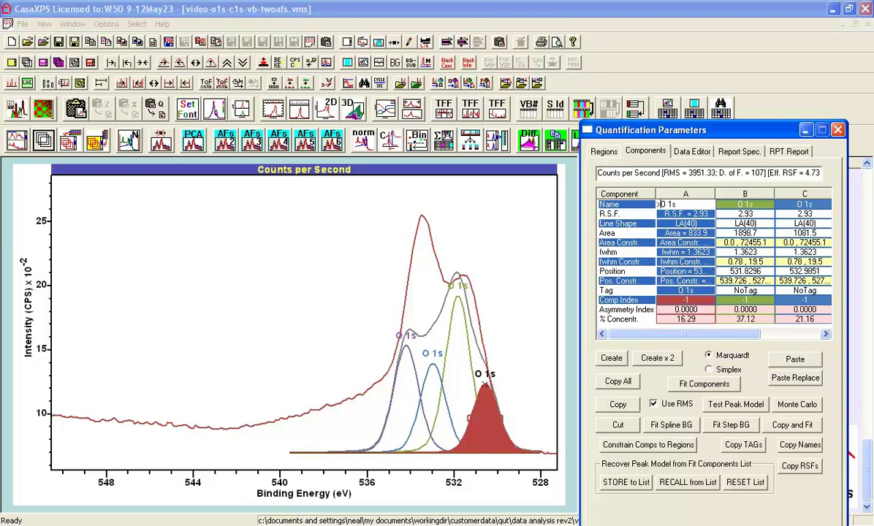
click(698, 214)
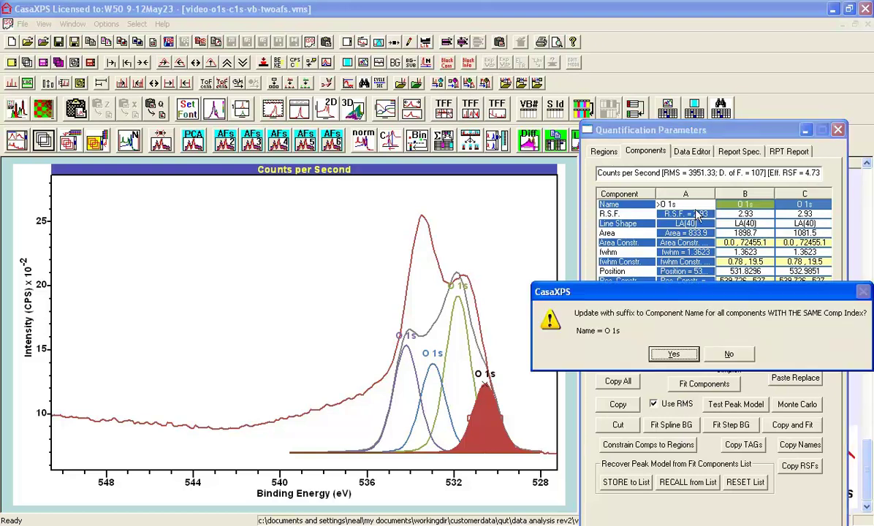
key(Return)
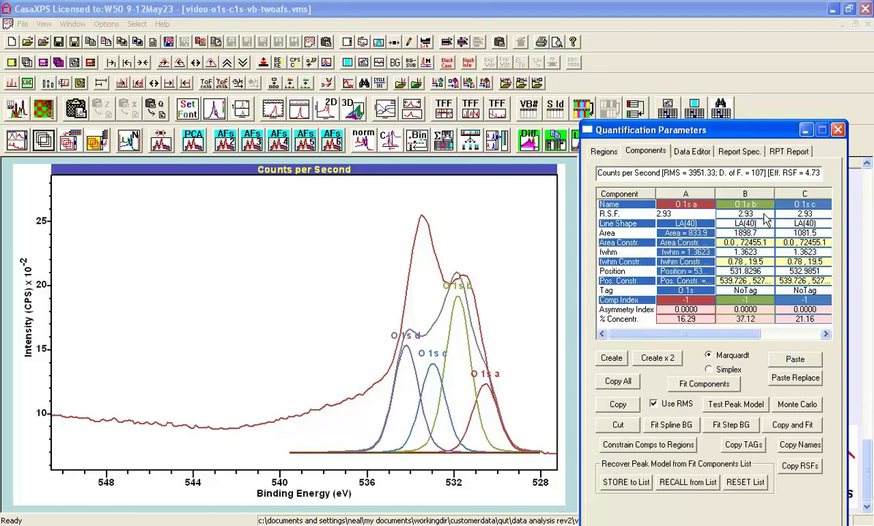
- Create a fifth fit component at about 536.7 eV on the high binding energy side of the O 1s peaks
drag(263, 369, 427, 460)
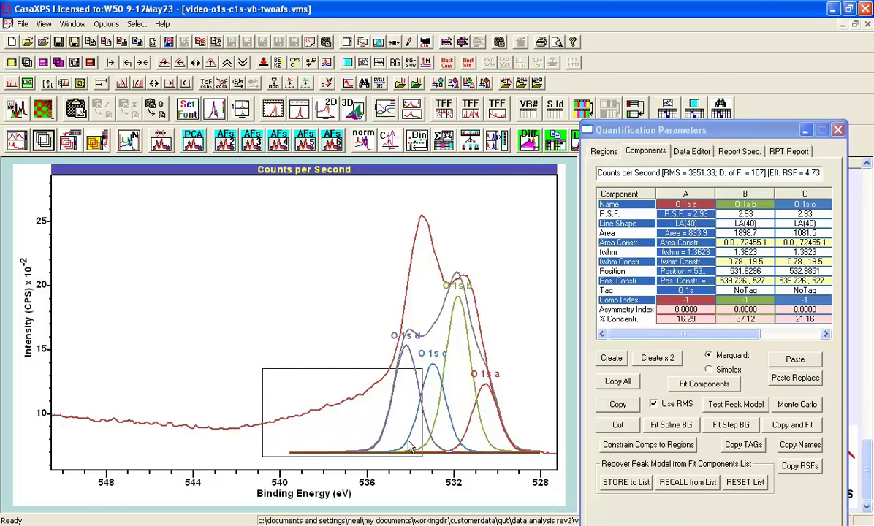
click(310, 373)
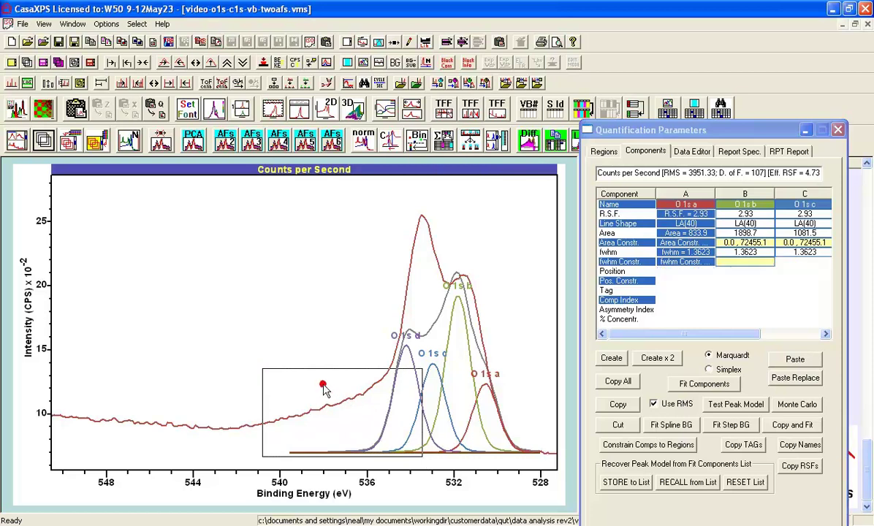
click(607, 313)
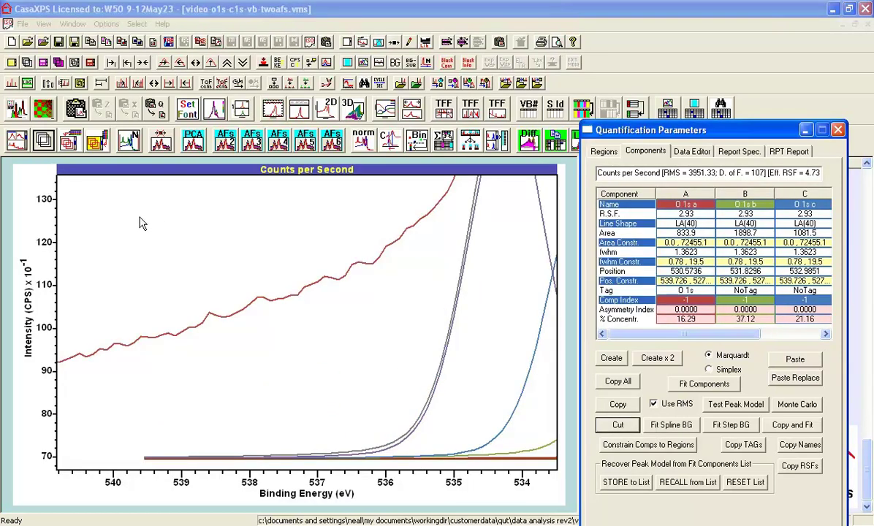
drag(124, 211, 401, 468)
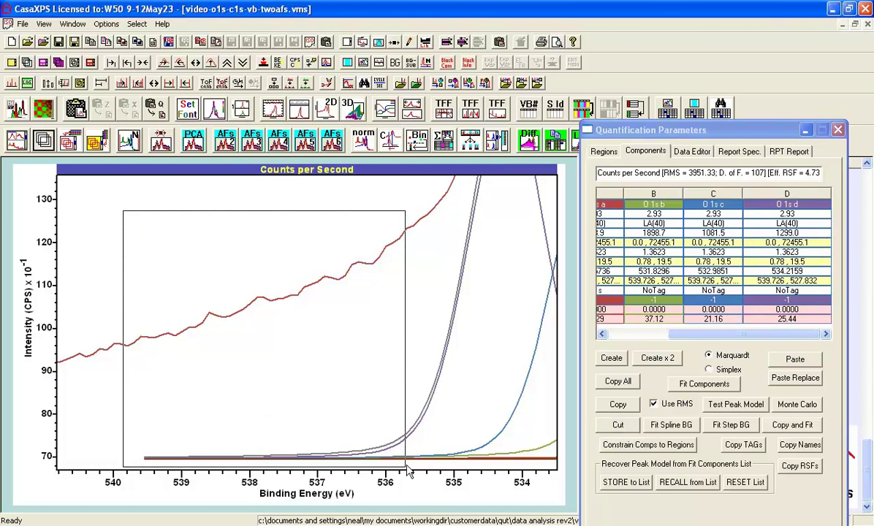
click(324, 371)
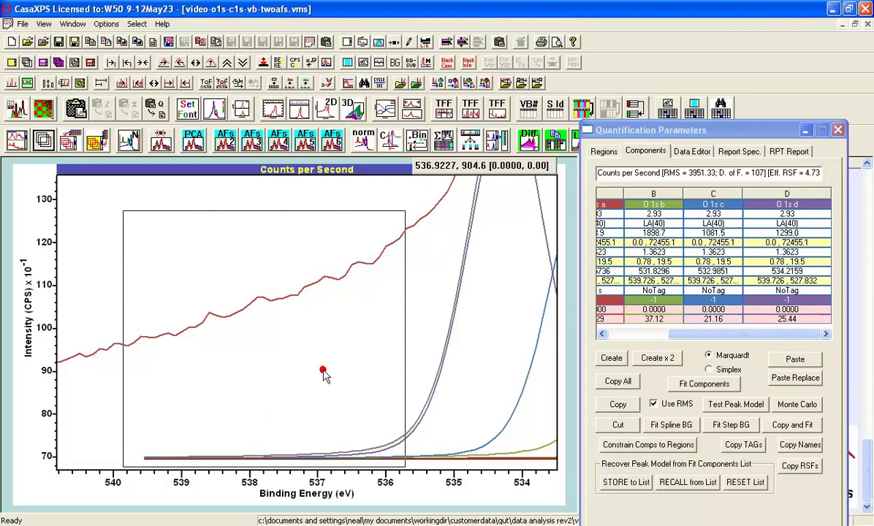
click(611, 357)
drag(525, 279, 438, 263)
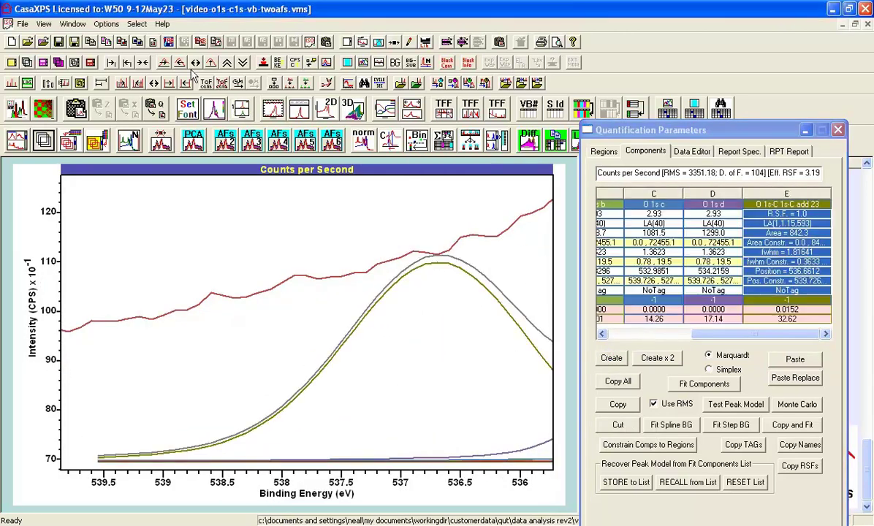
click(127, 63)
click(127, 63)
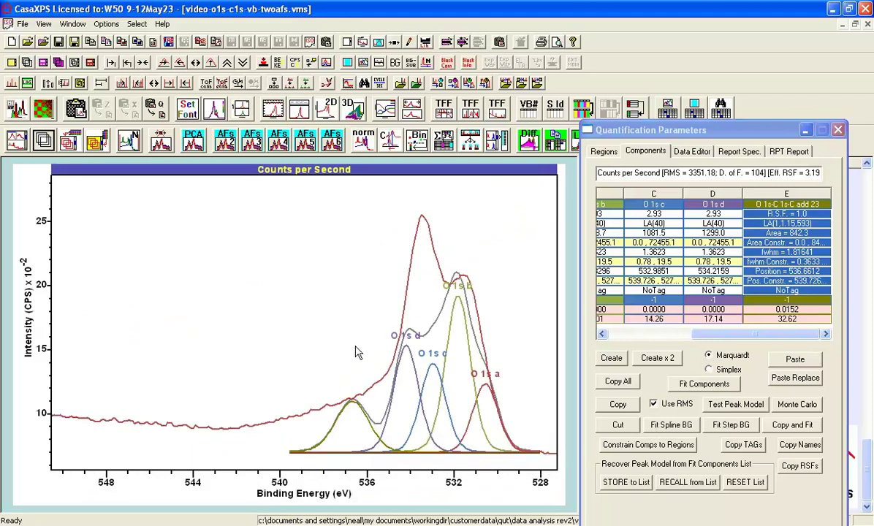
- Set the line shape of component E to CS(1,4,0)
click(790, 223)
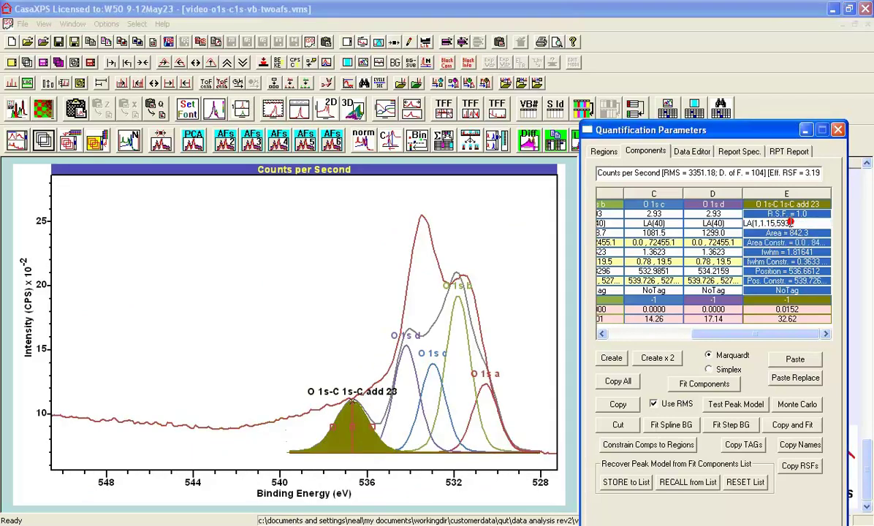
drag(763, 219, 687, 207)
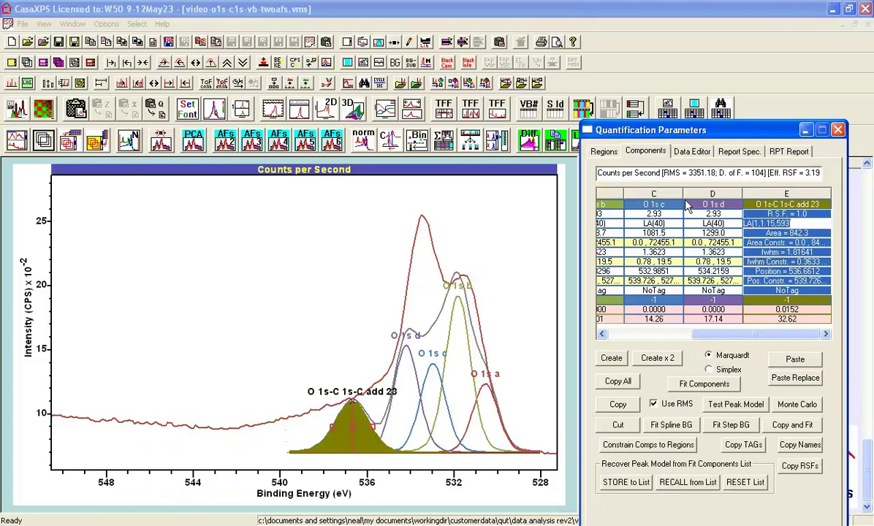
text(cs(1,4,0)
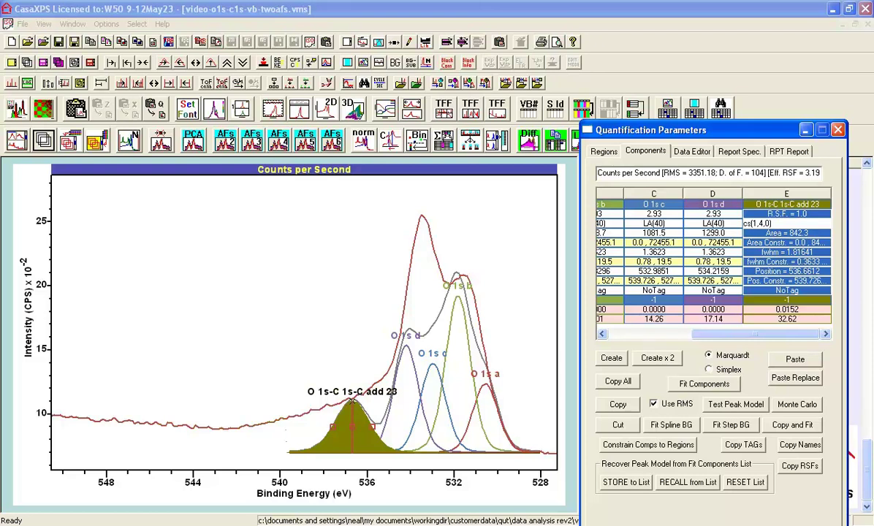
key(Return)
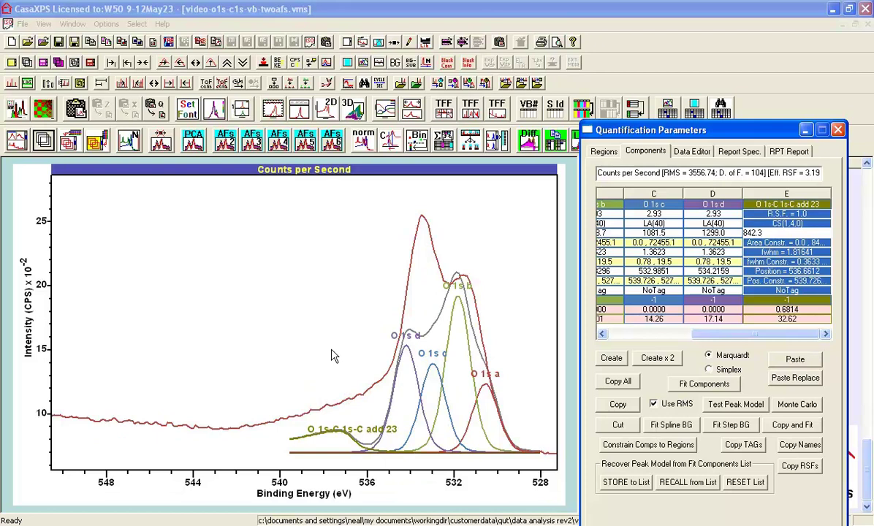
- Examine component E's high binding energy tail, and frame the display on the O 1s region with the intensity rescaled
drag(259, 398, 446, 466)
click(286, 410)
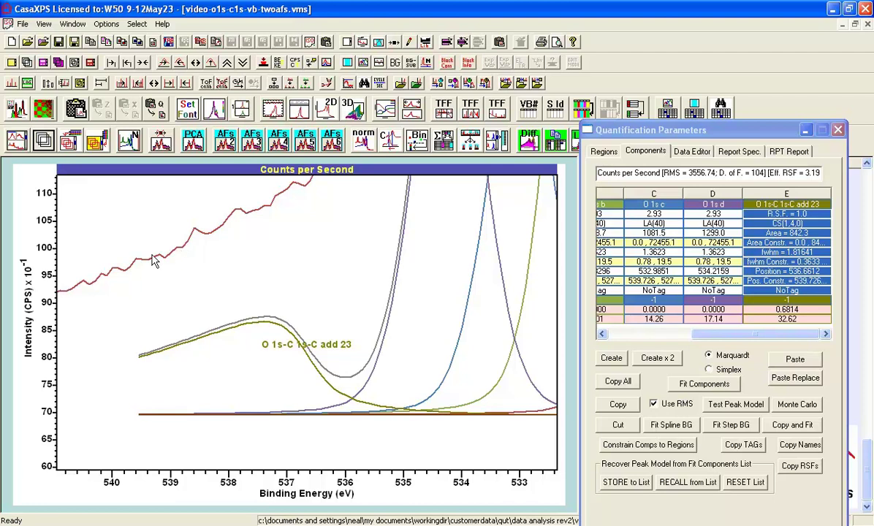
click(211, 63)
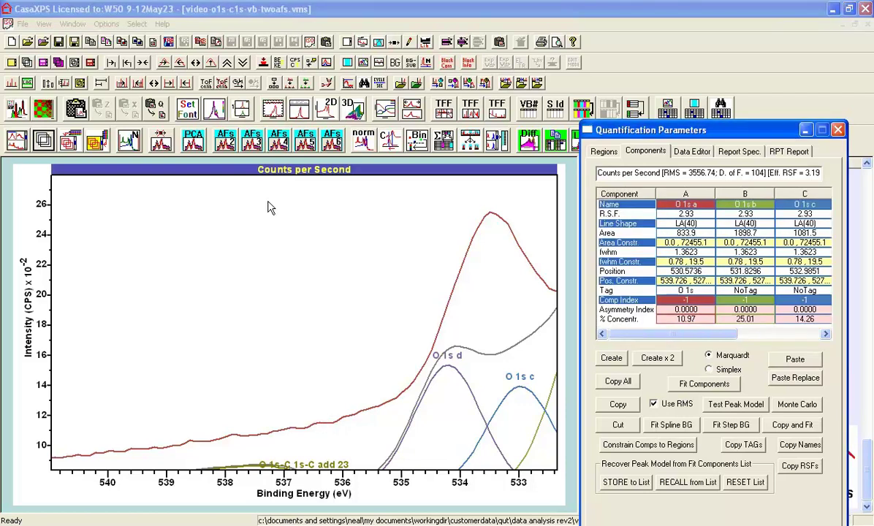
click(143, 64)
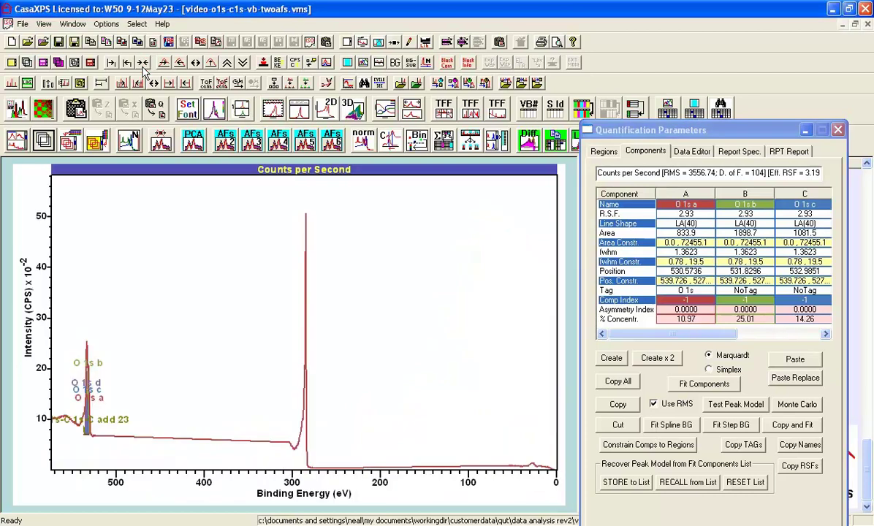
click(604, 151)
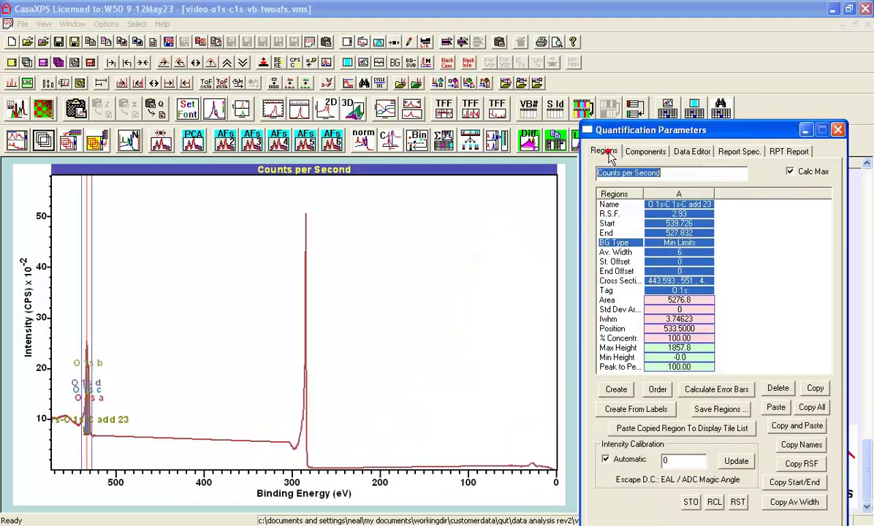
click(616, 193)
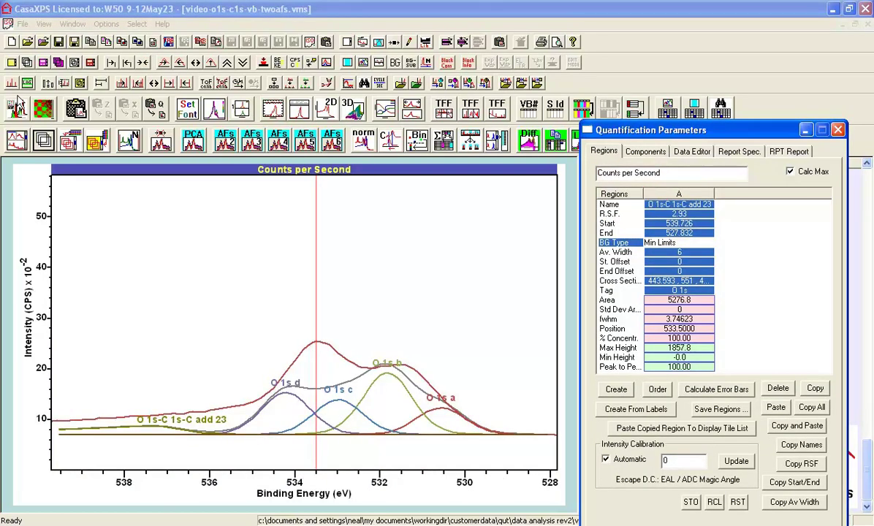
click(210, 63)
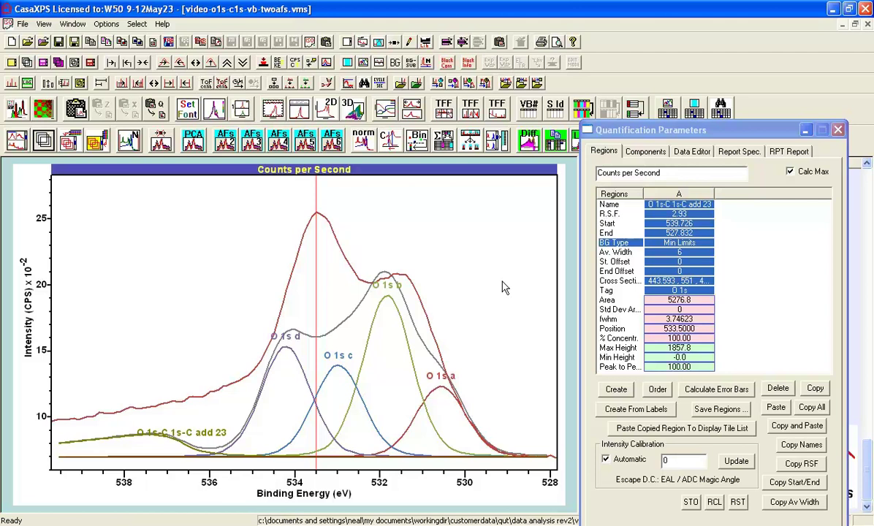
- Reposition component O 1s d at about 533.8 eV, O 1s c at about 532.9 eV and O 1s b at about 531.7 eV
click(648, 150)
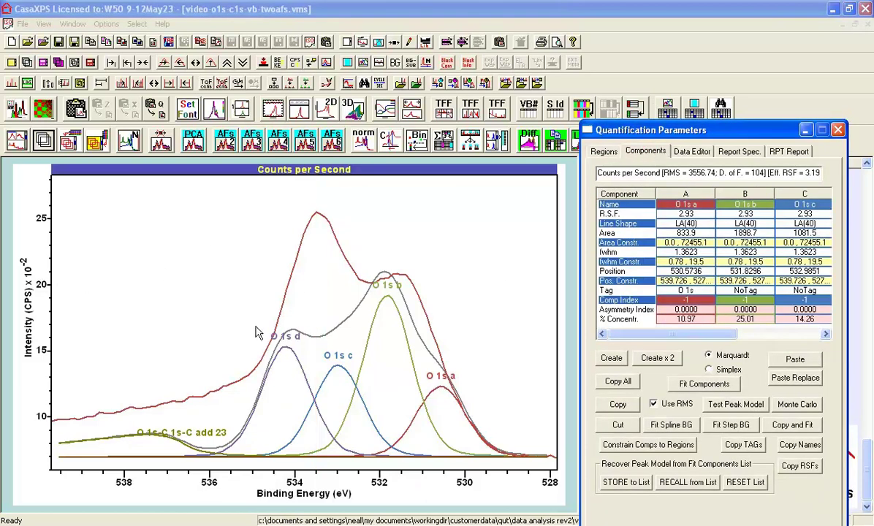
drag(284, 359, 301, 301)
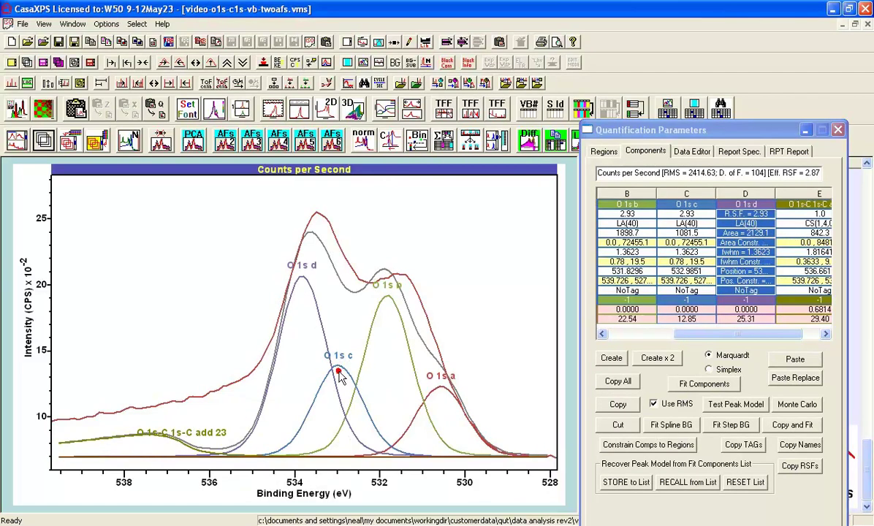
drag(318, 352, 351, 385)
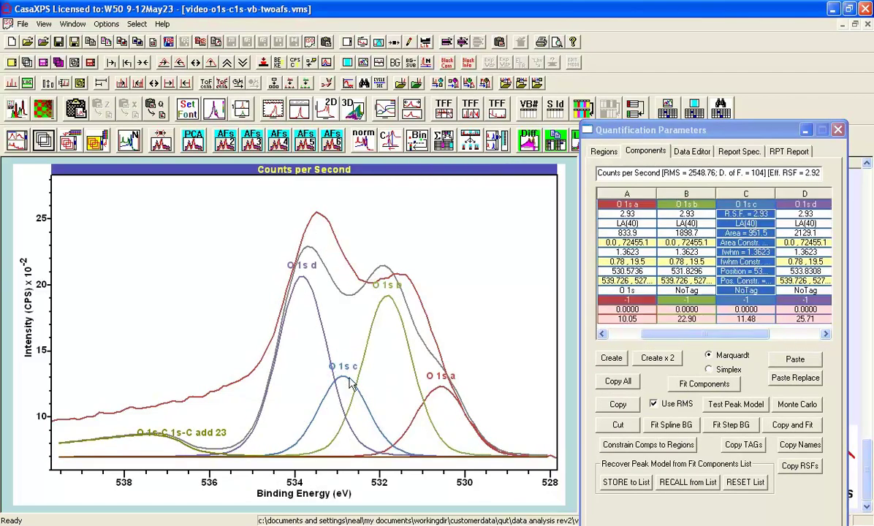
click(384, 310)
drag(383, 310, 393, 324)
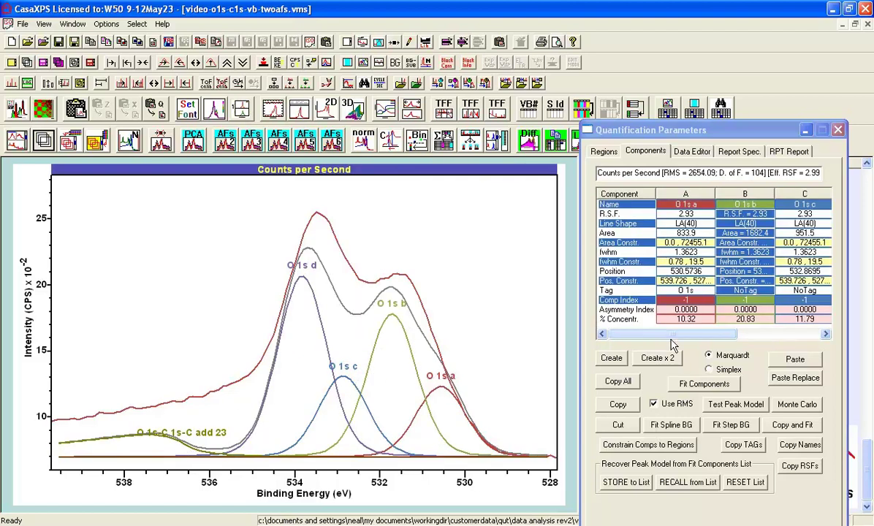
- Move component E to about 535.7 eV and raise its area to about 2176 under the high binding energy tail
drag(671, 336, 755, 336)
click(752, 251)
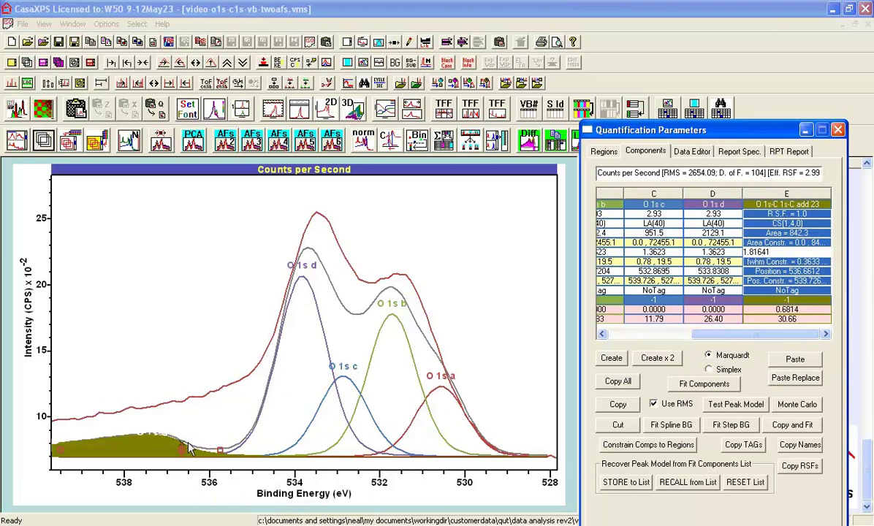
drag(181, 444, 281, 414)
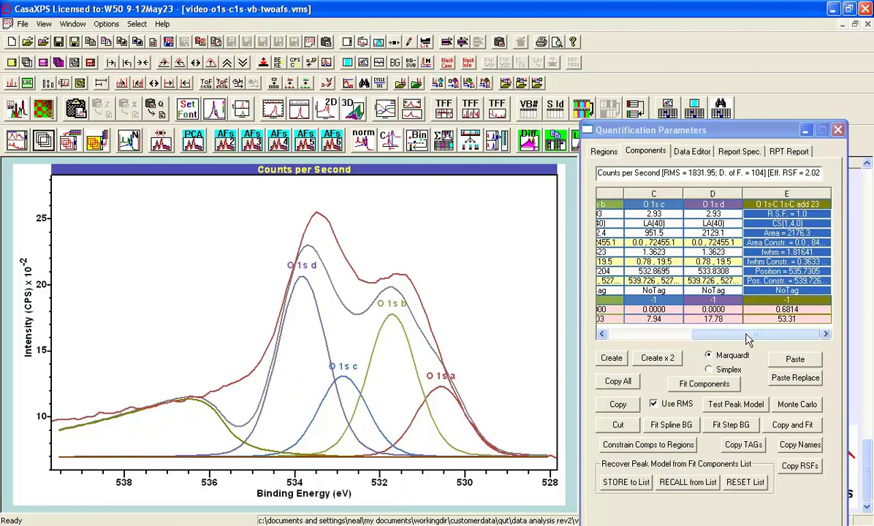
- Set component E's position constraint to #20
click(782, 274)
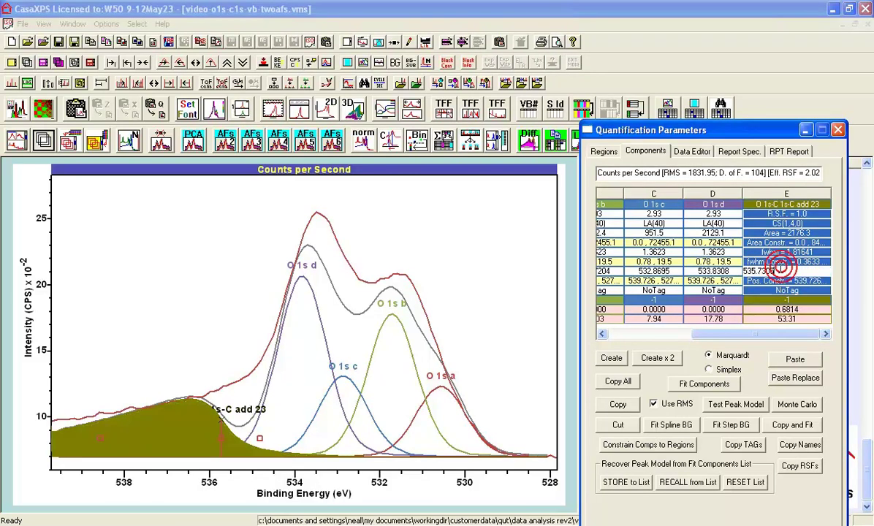
click(777, 280)
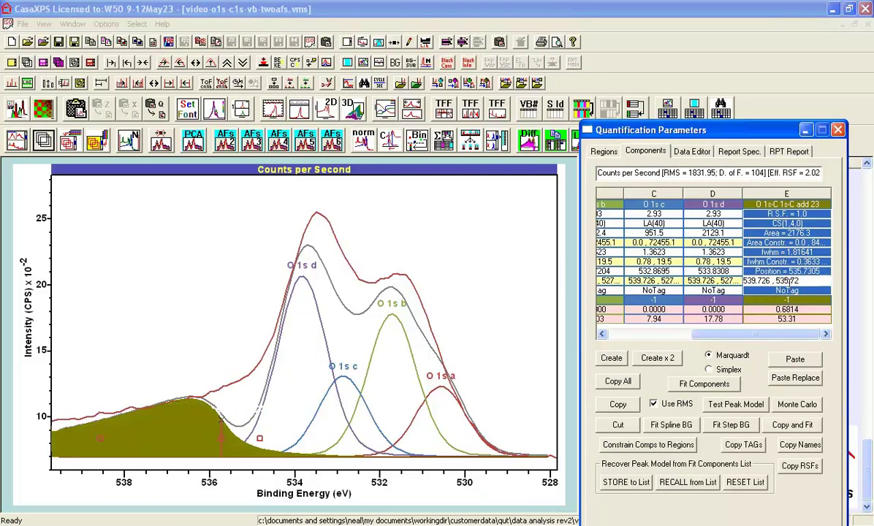
drag(807, 281, 687, 285)
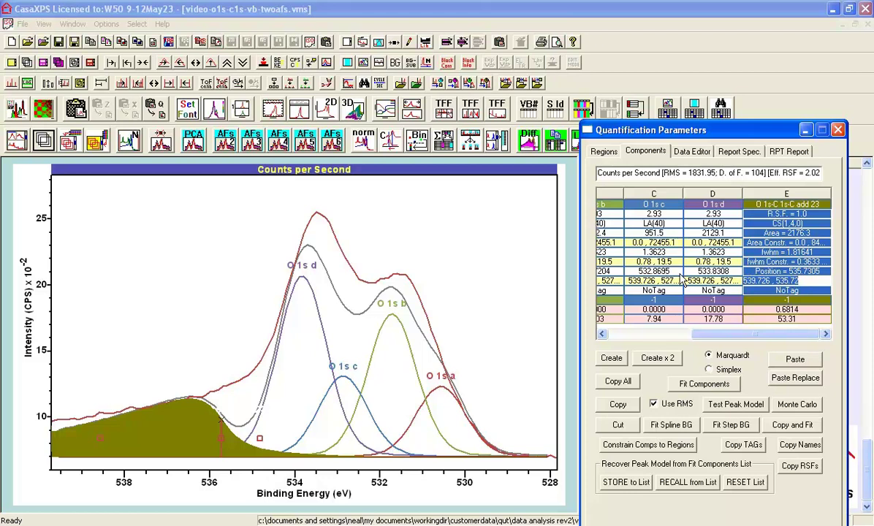
text(#20)
key(Return)
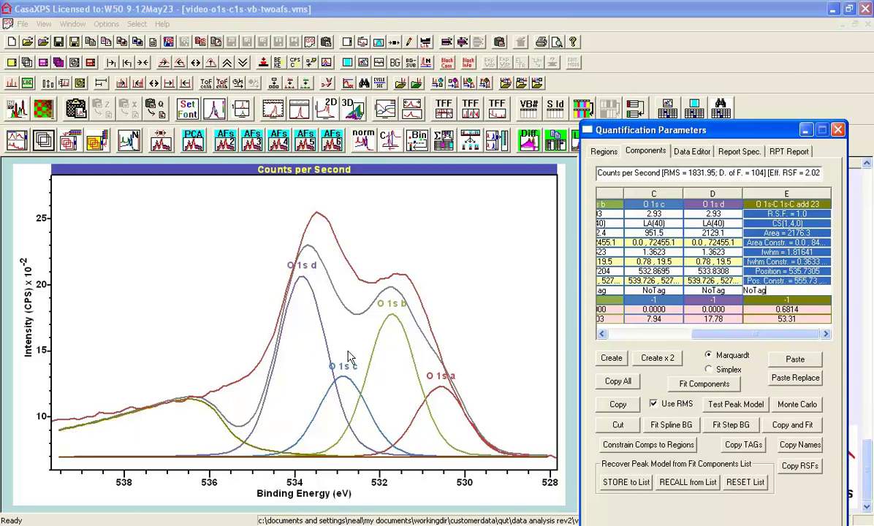
- Move component E to about 535.0 eV with an area of about 2503, and fit all components to the data
click(774, 252)
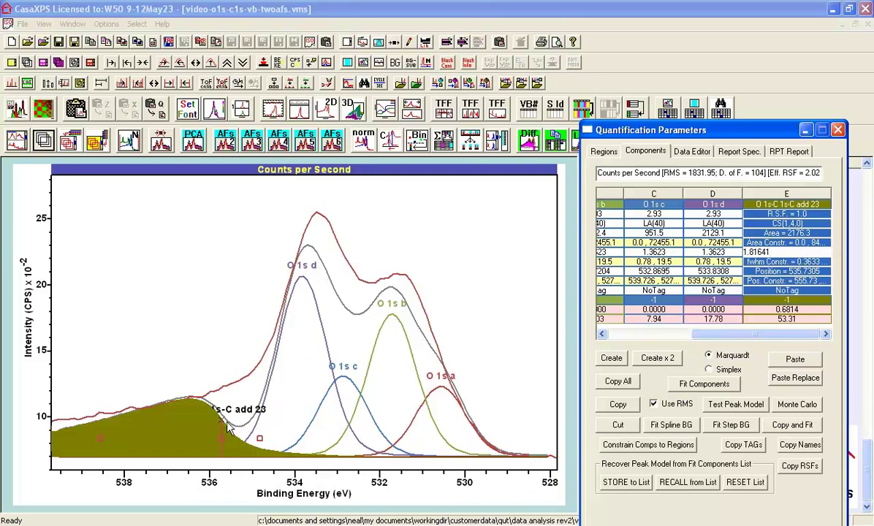
drag(225, 432, 252, 421)
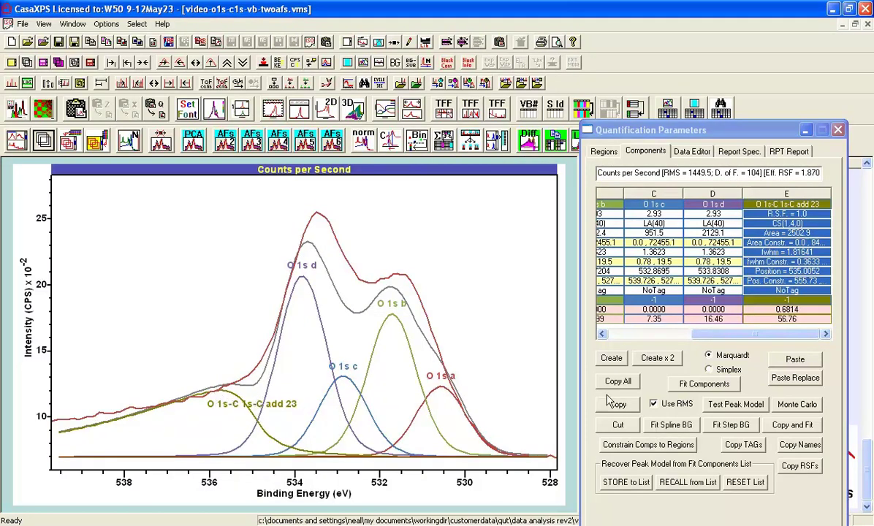
click(702, 383)
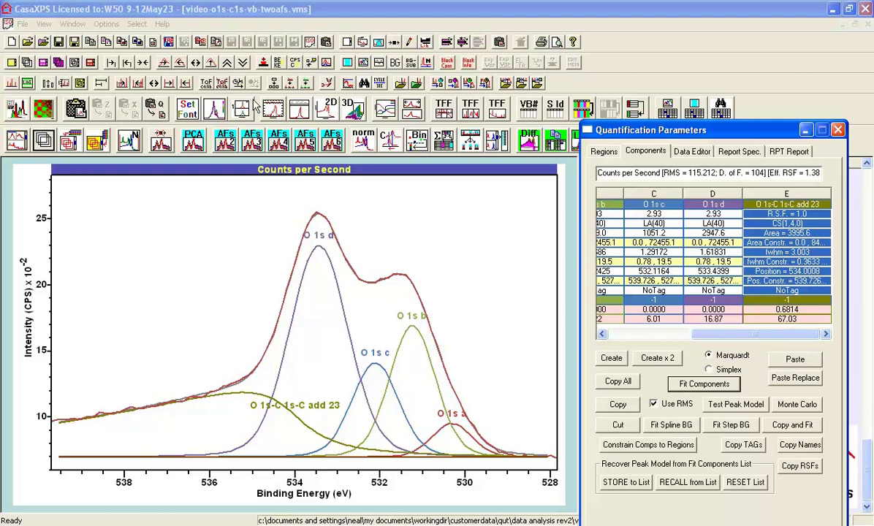
- Widen and shift the displayed binding energy range to examine the fitted O 1s envelope beyond the region limits
click(154, 83)
click(154, 84)
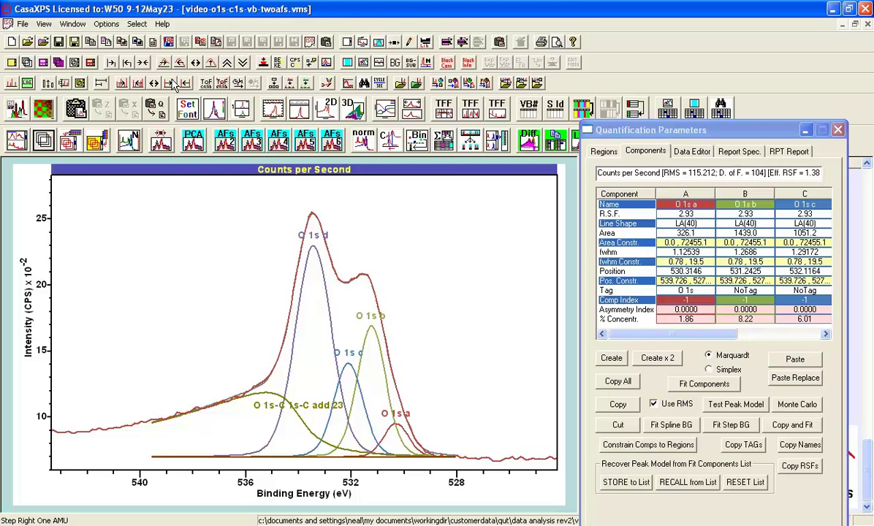
click(172, 83)
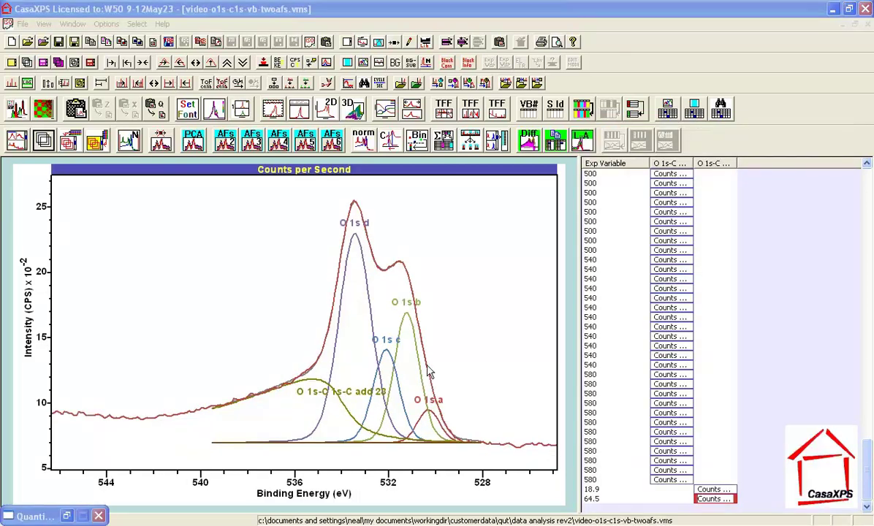
- Propagate the regions and components from the fitted O 1s model to all 580 O 1s blocks in o1s-pkmdl-c1s-vb-rev2-exp-var-set.vms
click(73, 24)
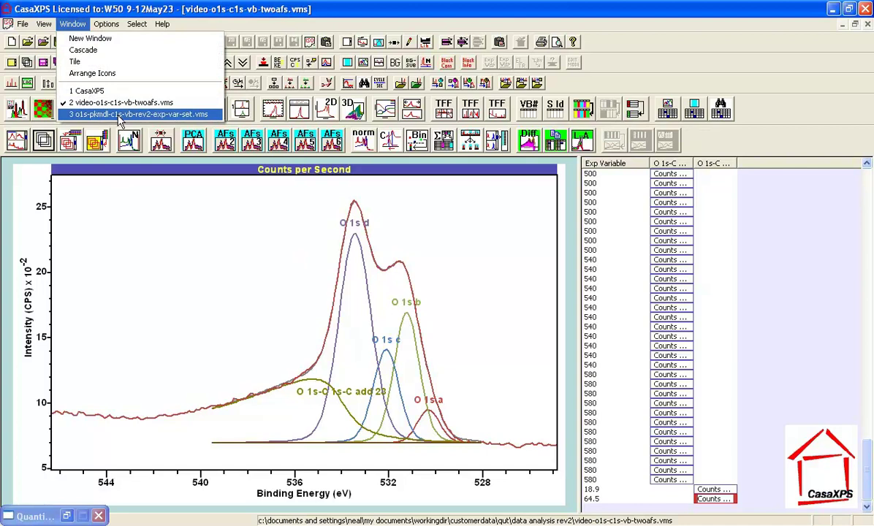
click(121, 115)
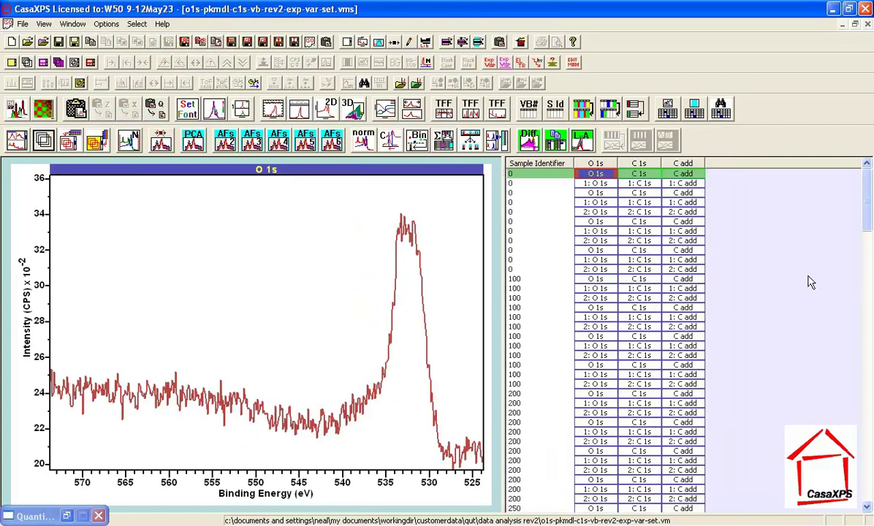
drag(867, 196, 869, 472)
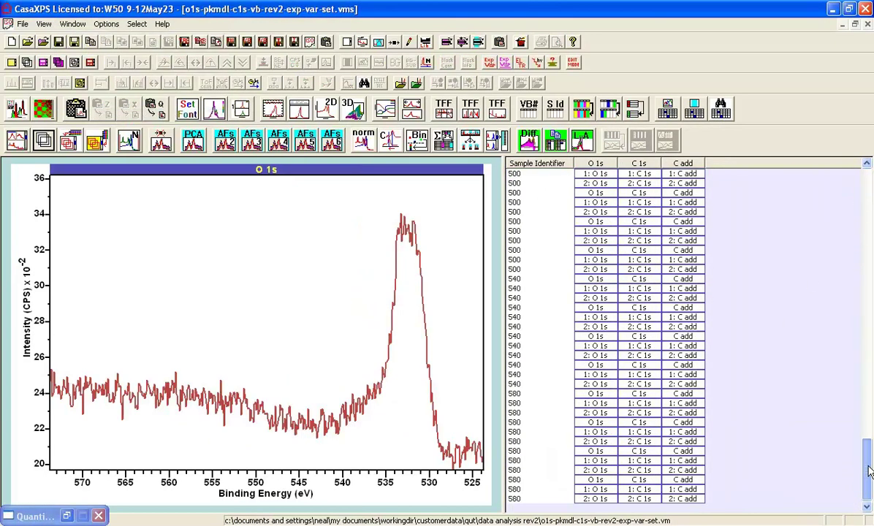
click(606, 396)
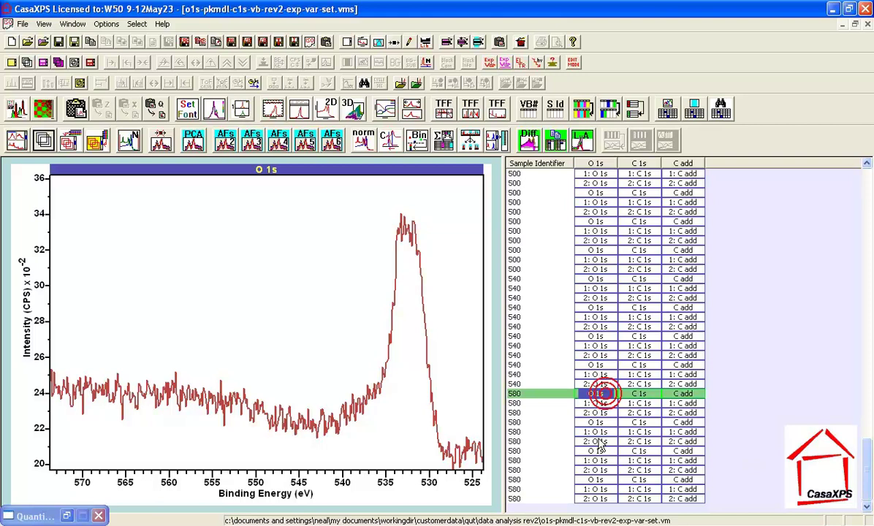
shift+click(597, 499)
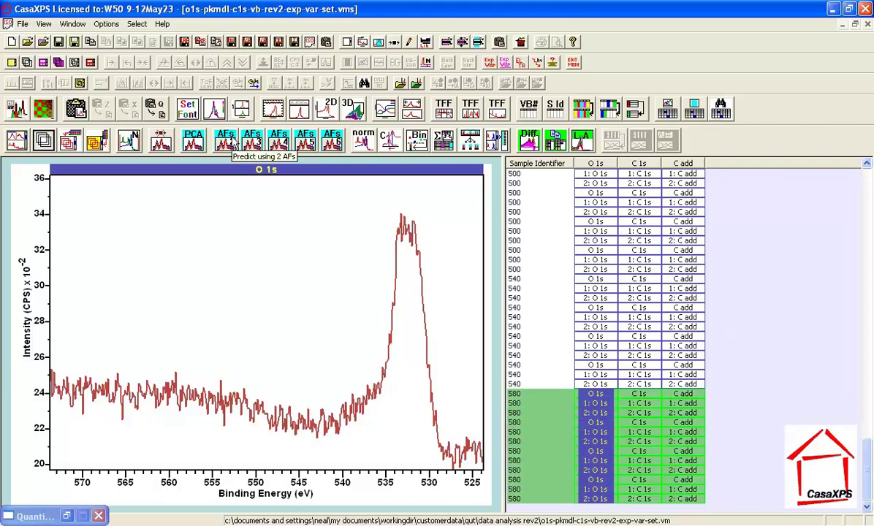
click(149, 102)
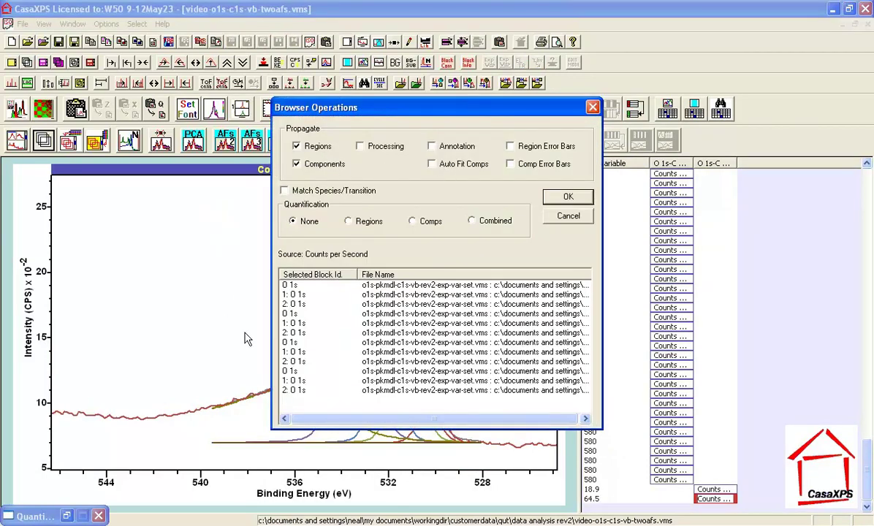
click(569, 196)
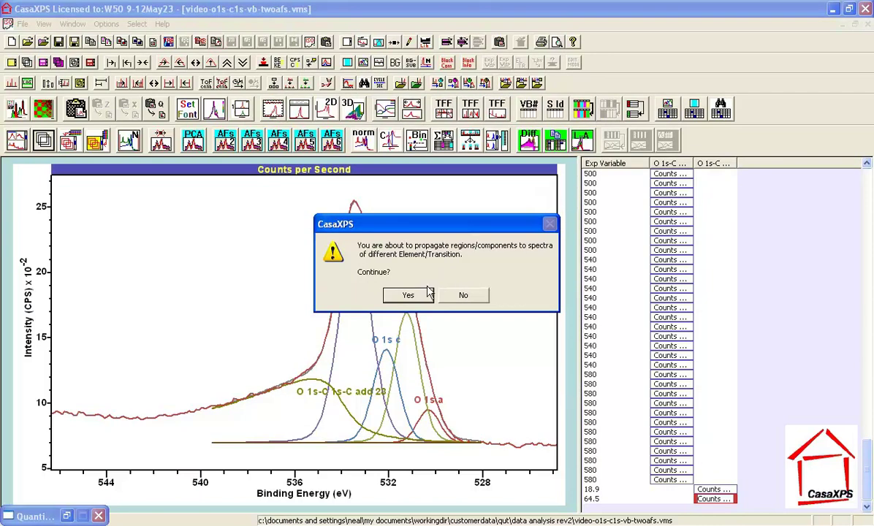
click(411, 294)
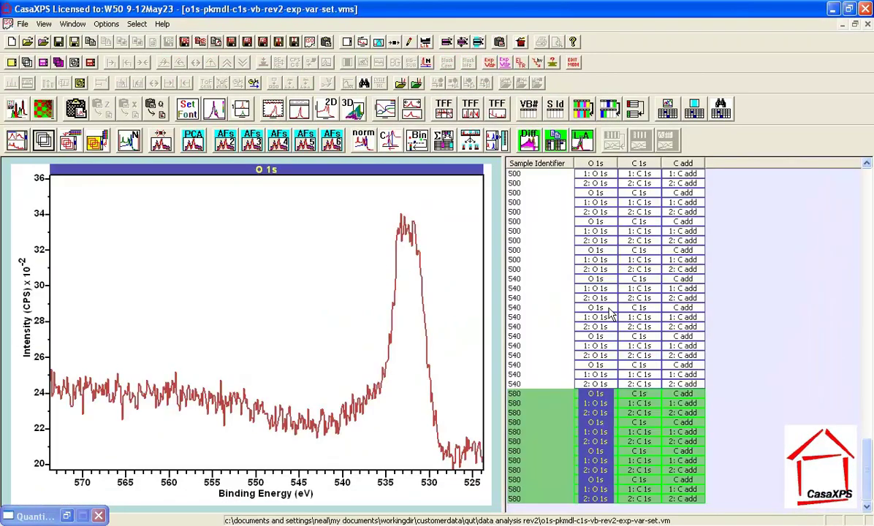
- Display the fourth 580 O 1s spectrum with its propagated peak model and open its component parameters
click(596, 395)
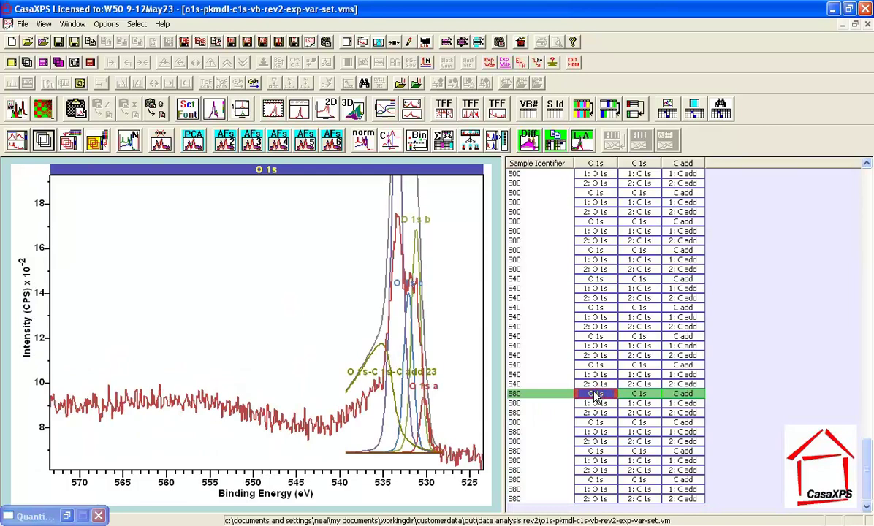
key(Down)
key(Down)
key(Down)
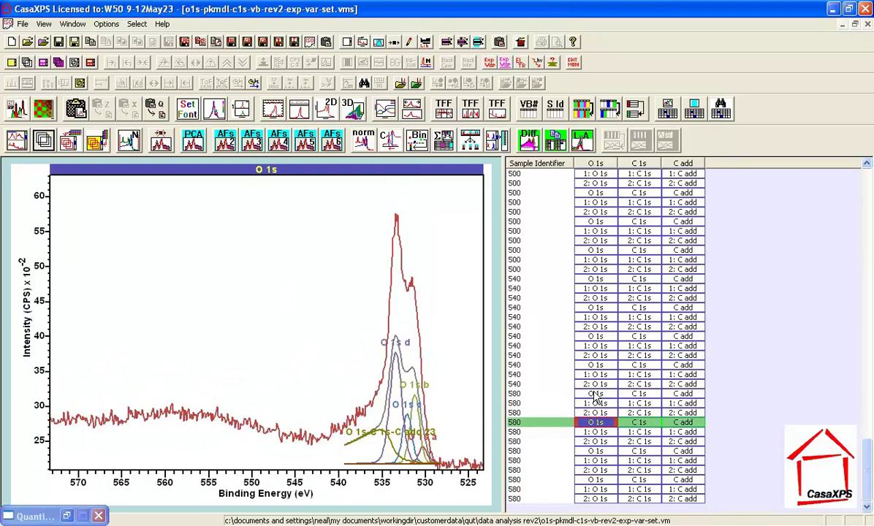
click(269, 298)
click(358, 42)
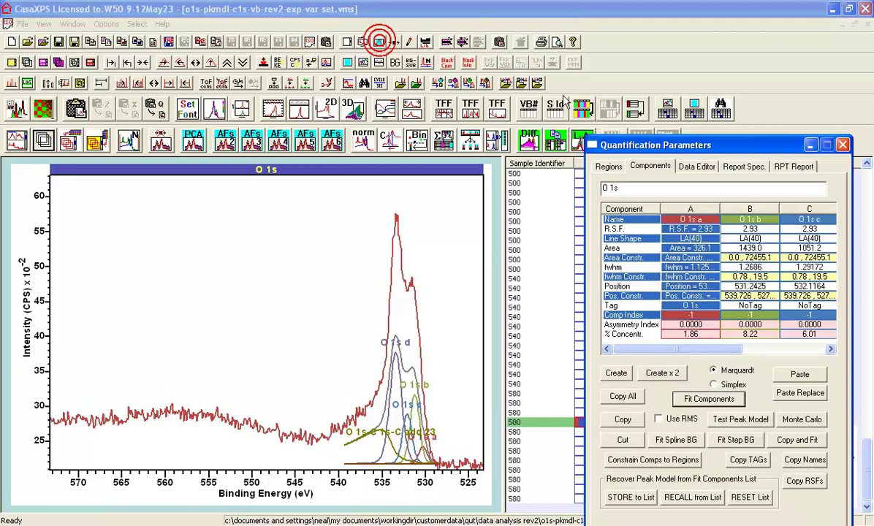
- Constrain the other components' positions as offsets from component A, and fix A's own position with a # position constraint
click(684, 295)
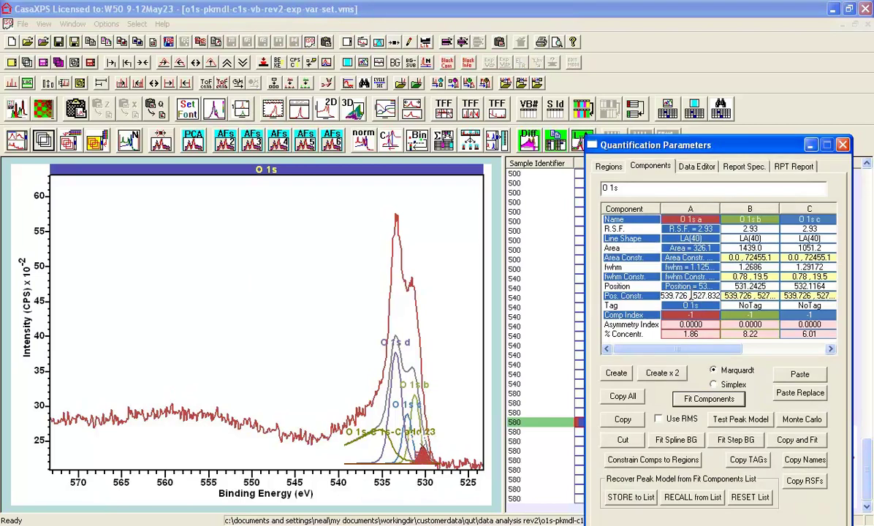
key(ctrl+a)
key(BackSpace)
click(692, 305)
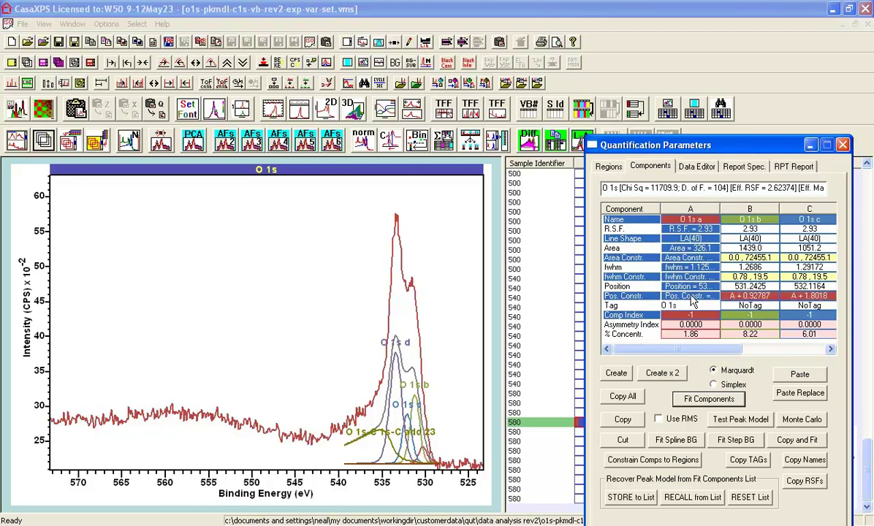
click(696, 296)
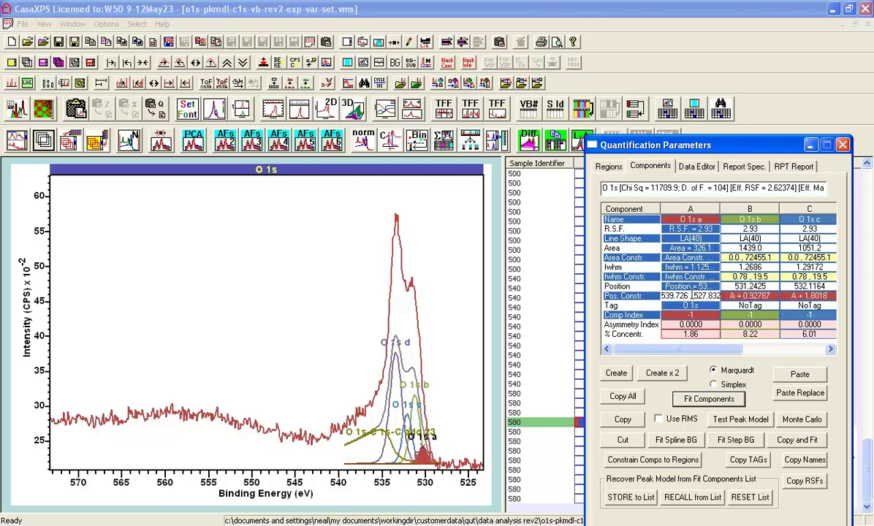
key(Return)
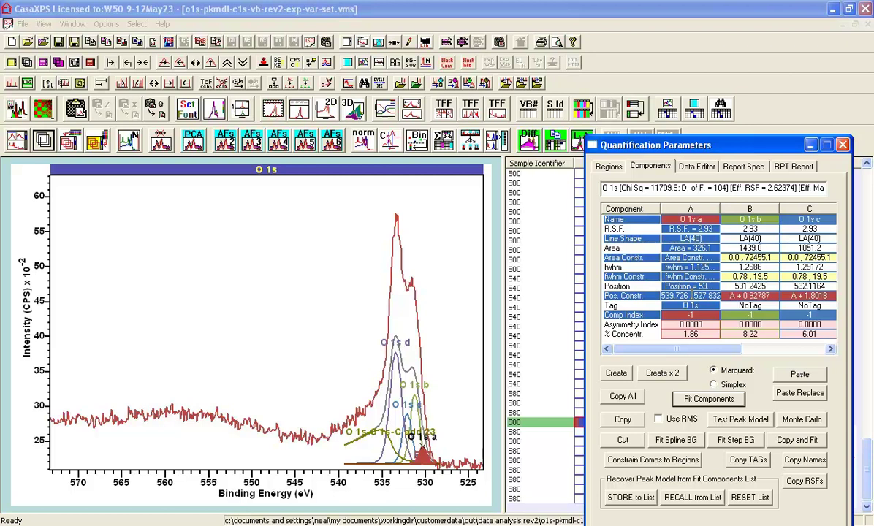
text(#)
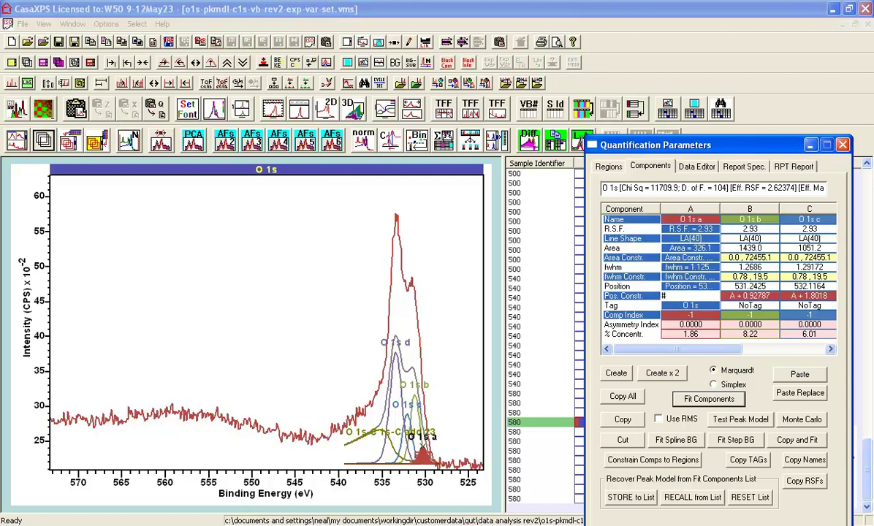
key(Return)
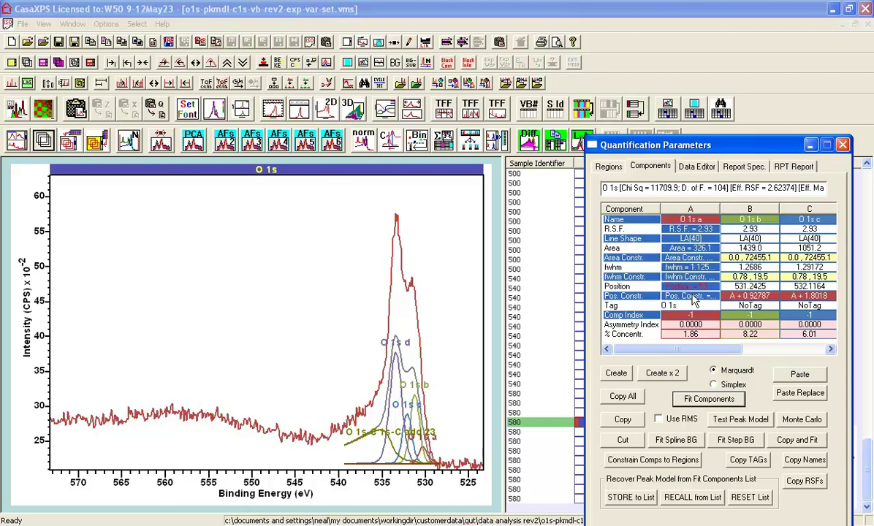
- Use the lock constraint to tie the other components' FWHMs to component A, and fix A's own FWHM
click(693, 285)
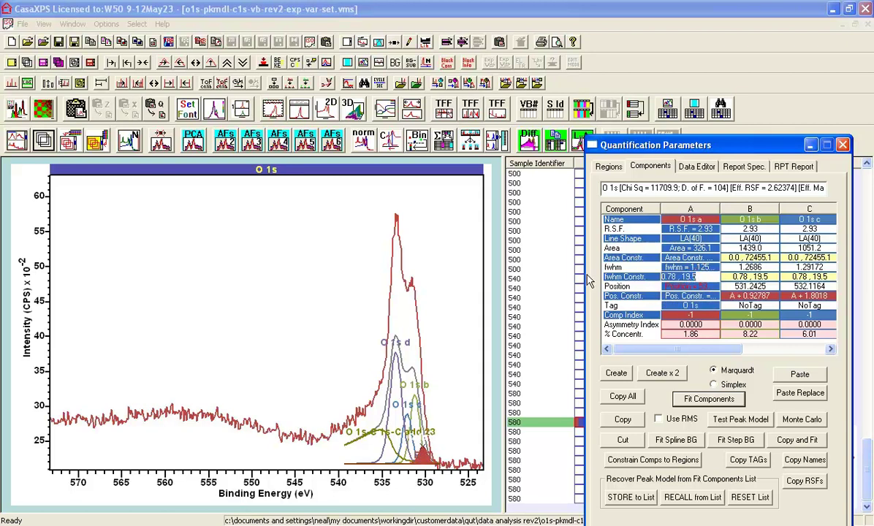
text(10)
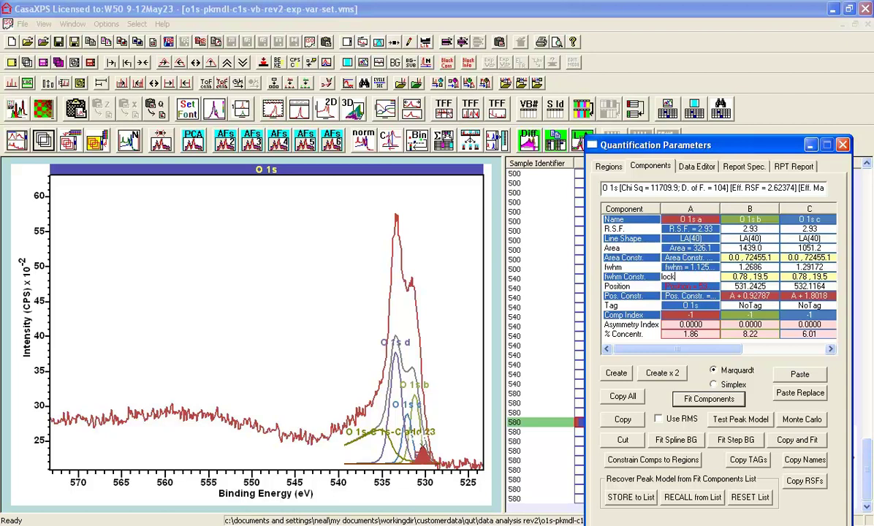
key(Return)
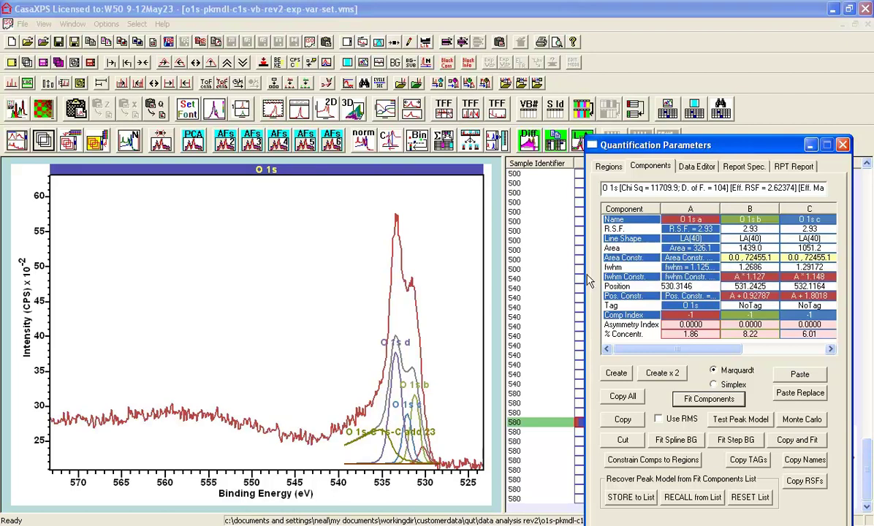
click(666, 279)
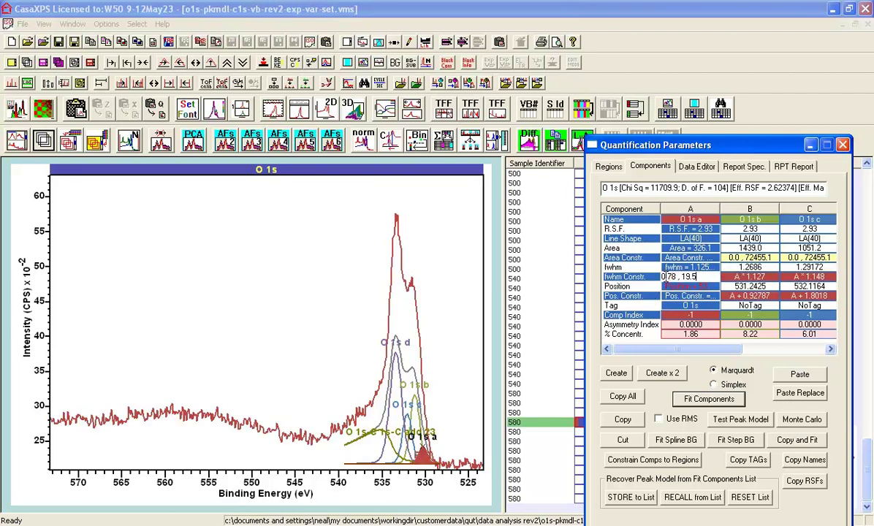
key(shift+End)
click(666, 285)
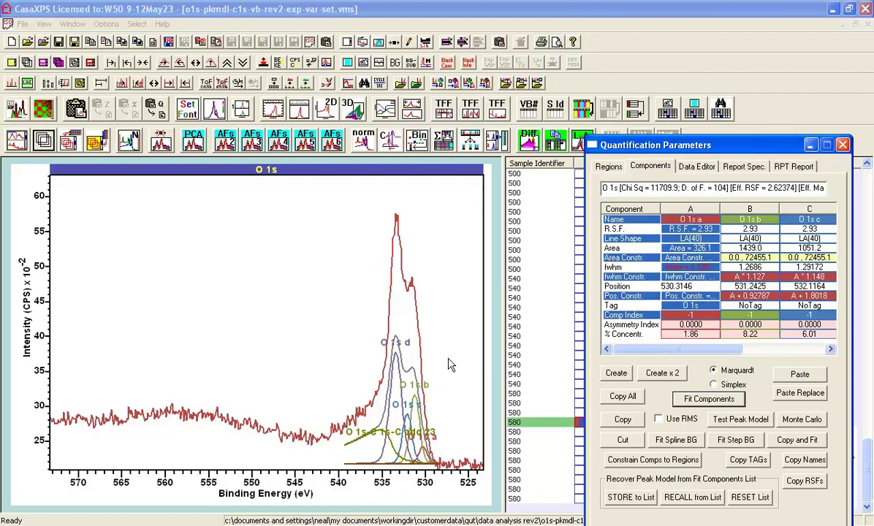
- Display the residual and fit all components to the O 1s data, closing the component parameters out of view
click(709, 401)
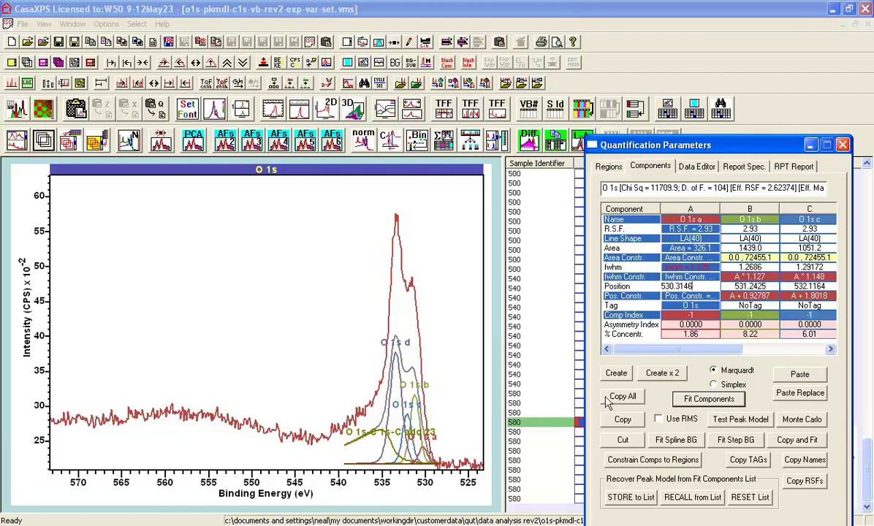
click(358, 208)
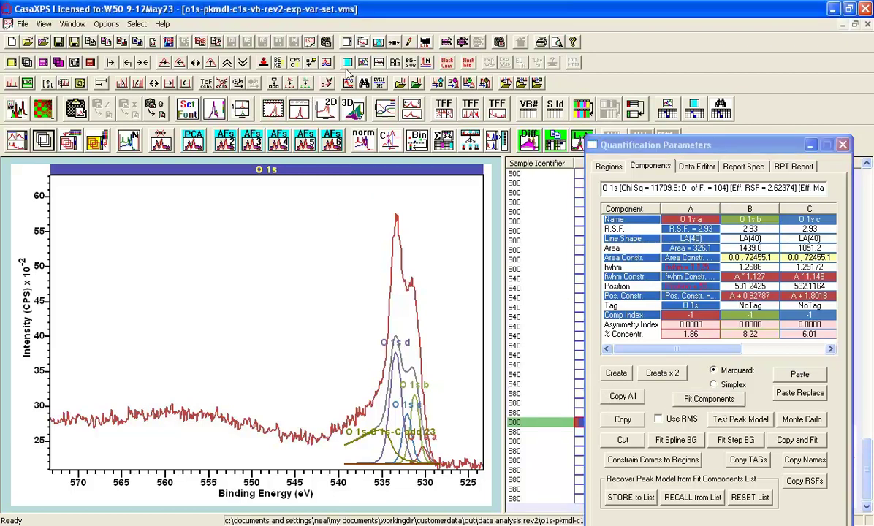
click(380, 63)
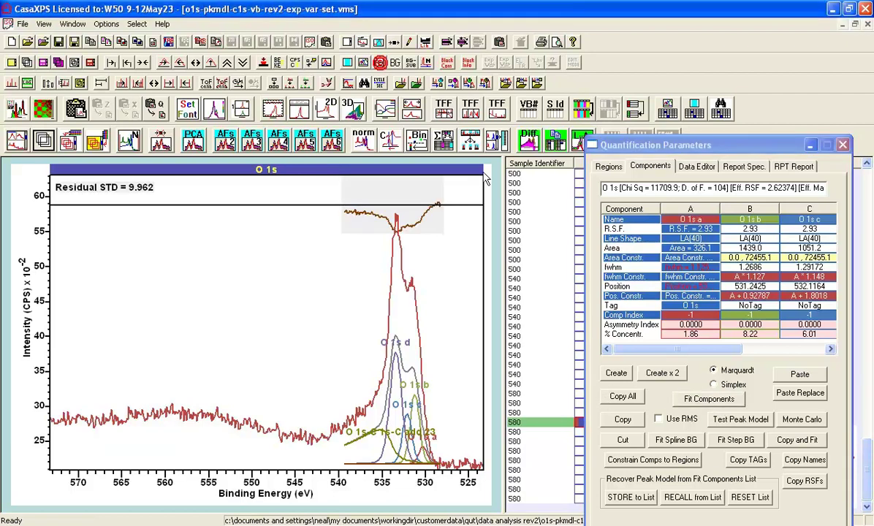
click(713, 403)
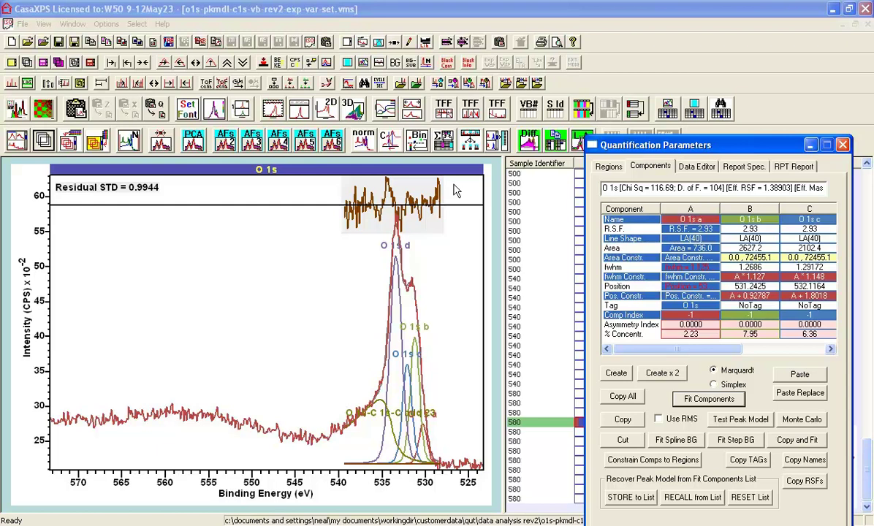
click(810, 145)
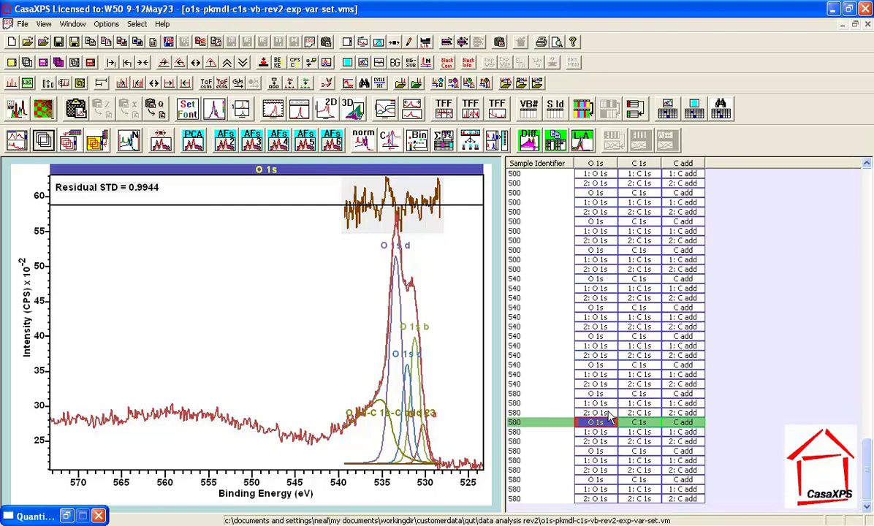
- Propagate the fitted regions and components to all twelve 580 O 1s blocks with Auto Fit Comps enabled
click(589, 394)
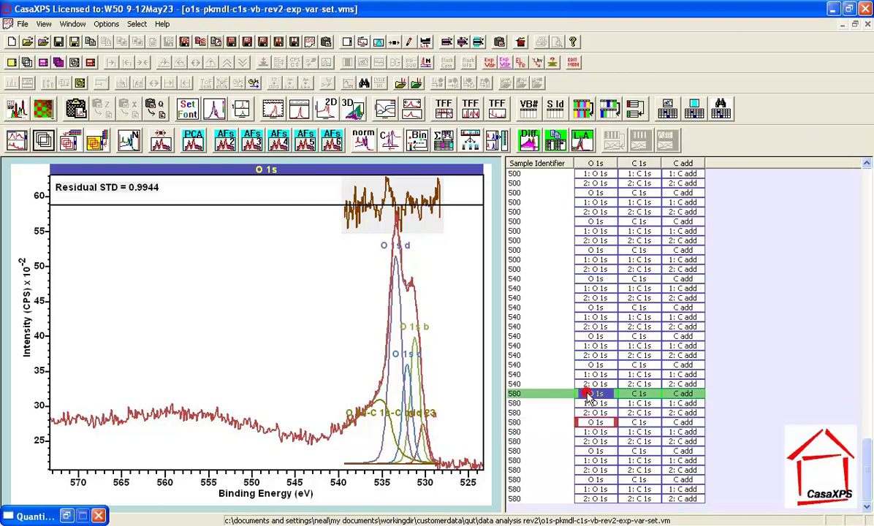
shift+click(587, 499)
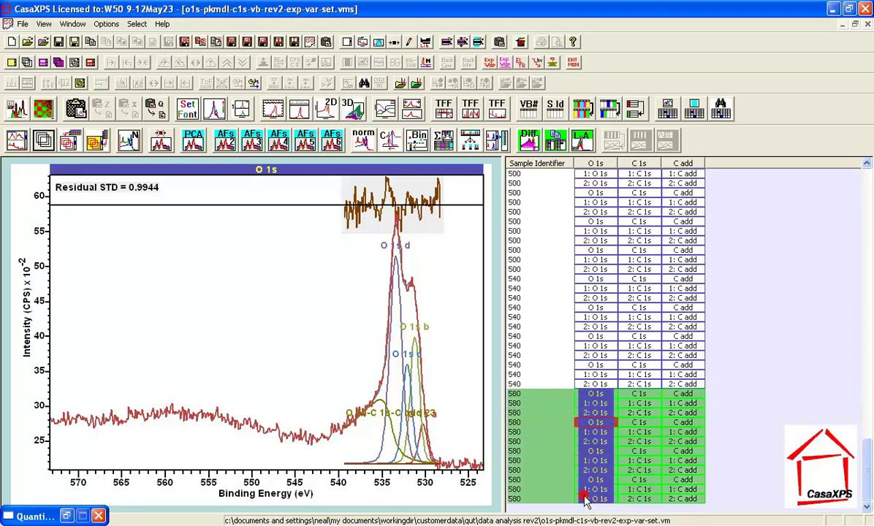
right_click(316, 296)
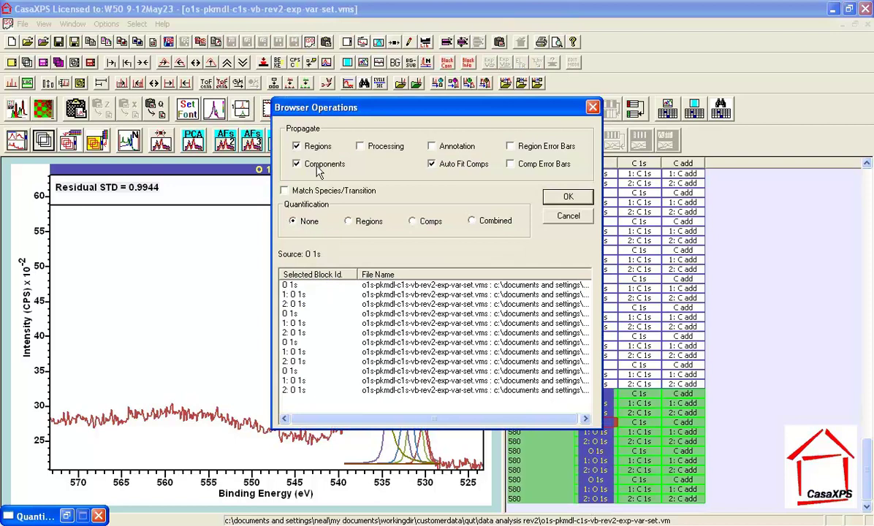
click(552, 197)
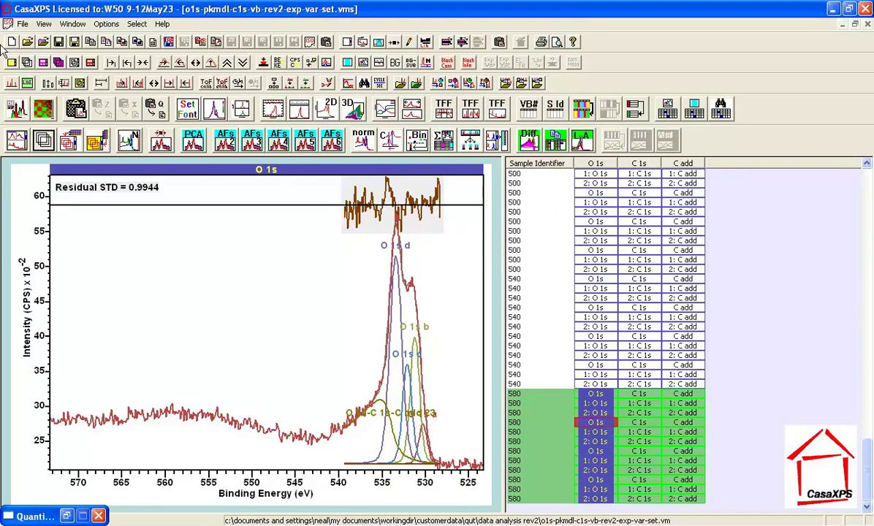
- Display the selected 580 O 1s spectra one per tile and page through them to examine the fits and residuals
click(22, 147)
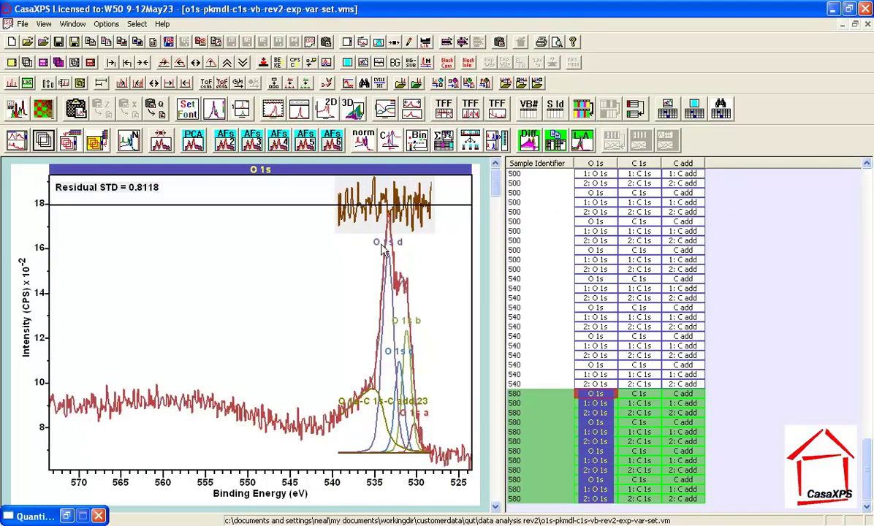
click(497, 322)
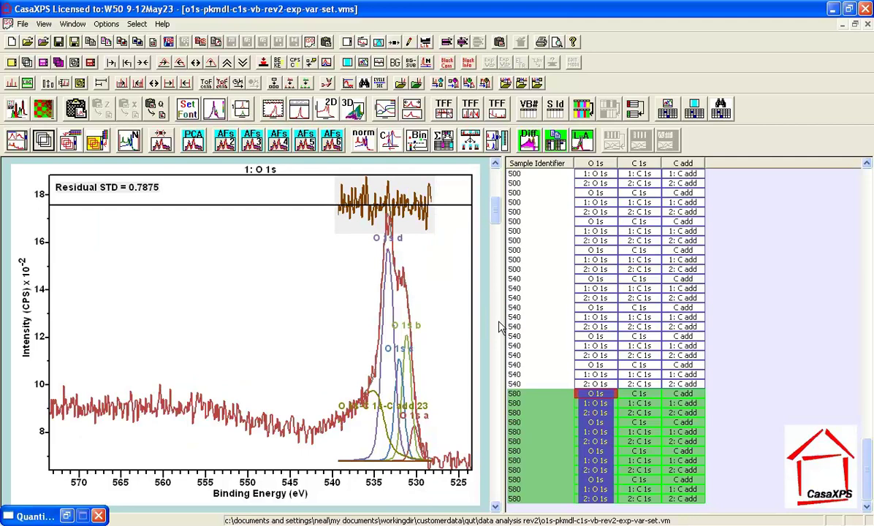
click(498, 326)
click(498, 326)
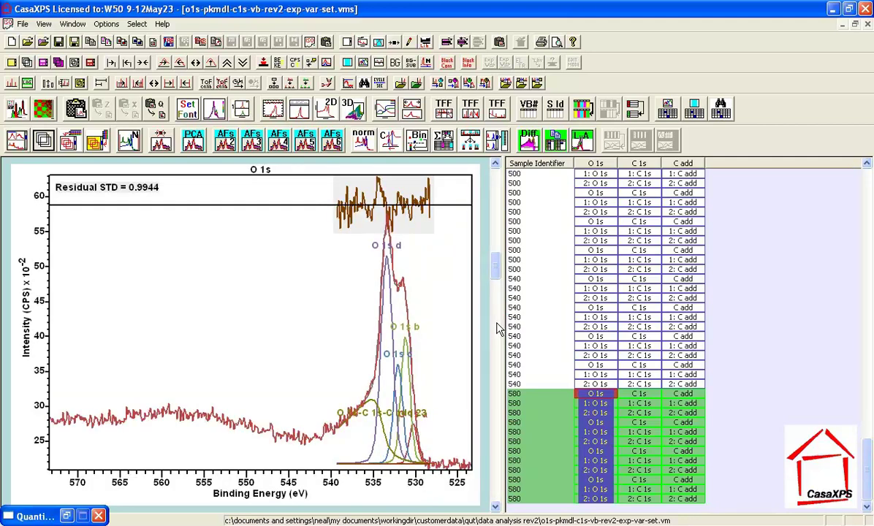
click(496, 323)
click(494, 389)
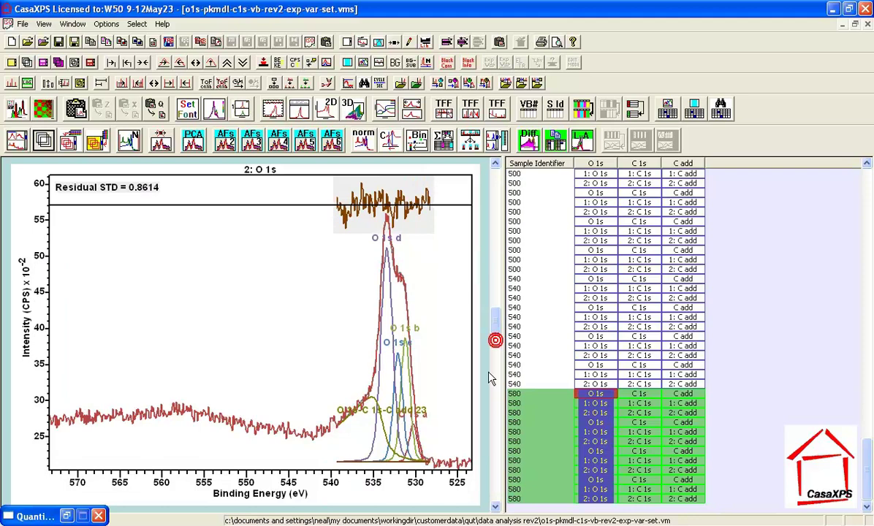
- Page through the remaining 580 O 1s spectra to examine the fitted components and residuals
click(493, 414)
click(495, 425)
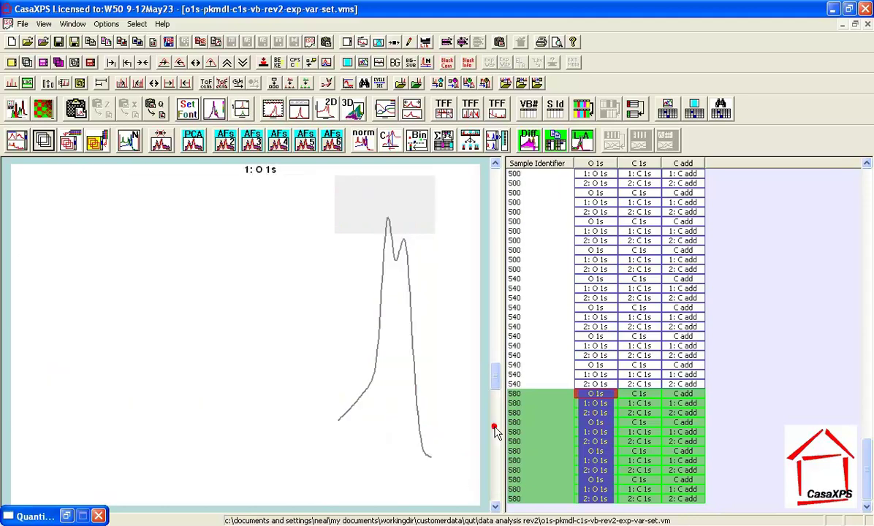
click(495, 447)
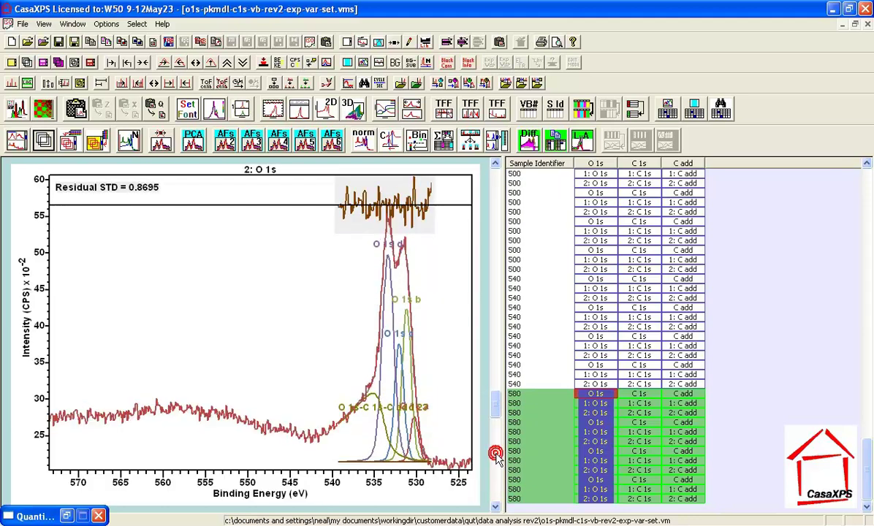
click(495, 466)
click(494, 473)
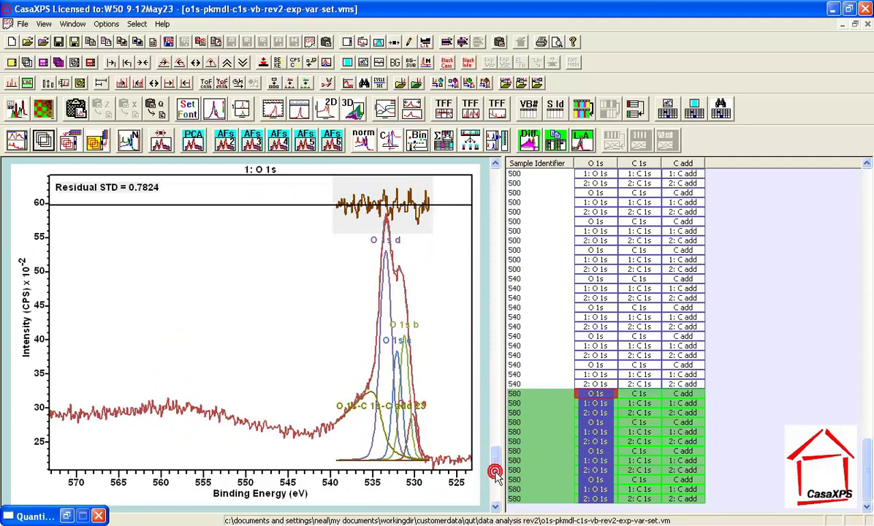
click(495, 484)
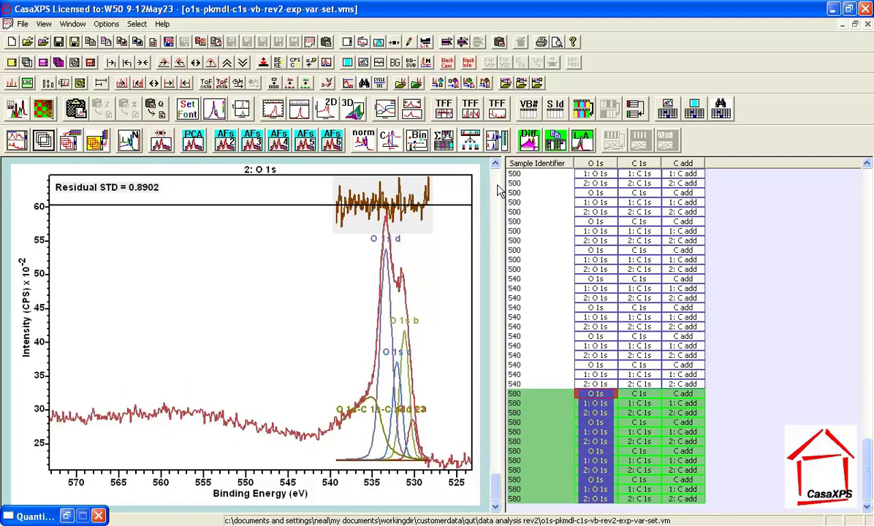
scroll(502, 181, up, 1)
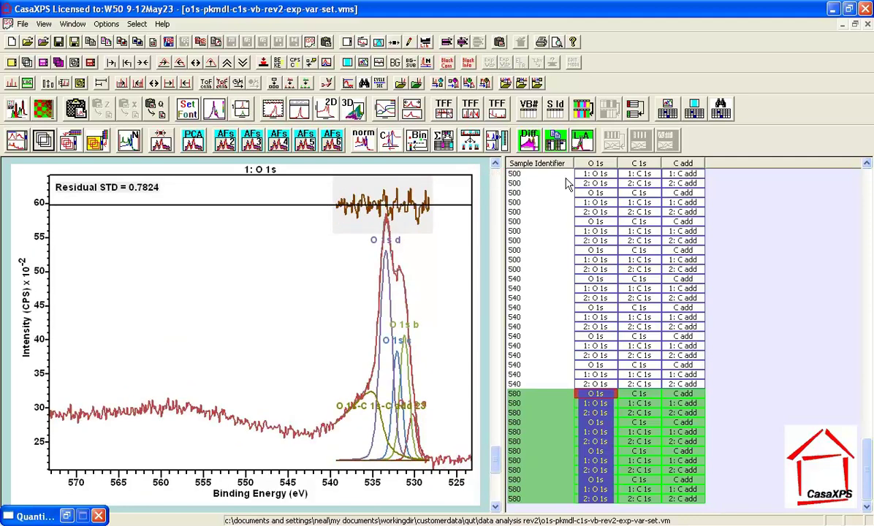
- Propagate the regions and components from the displayed 580 O 1s spectrum to all twelve 540 O 1s blocks, with Auto Fit Comps enabled
click(593, 279)
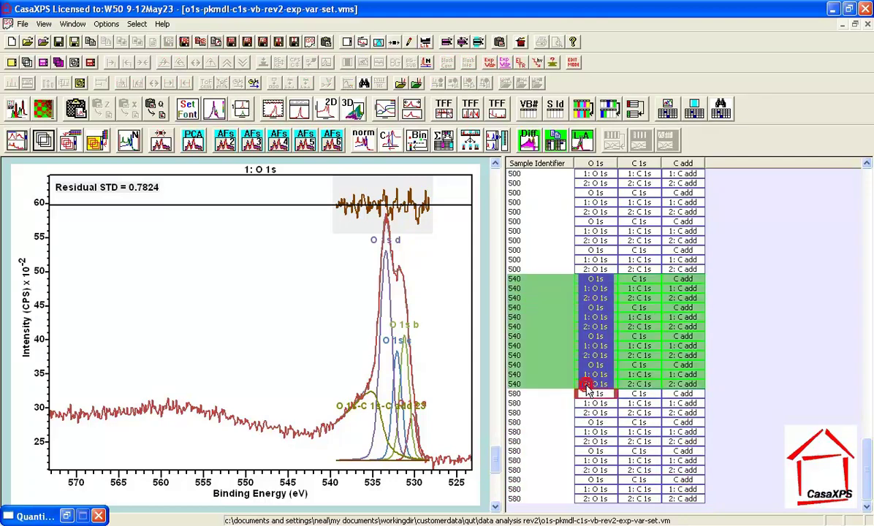
shift+click(547, 362)
click(255, 264)
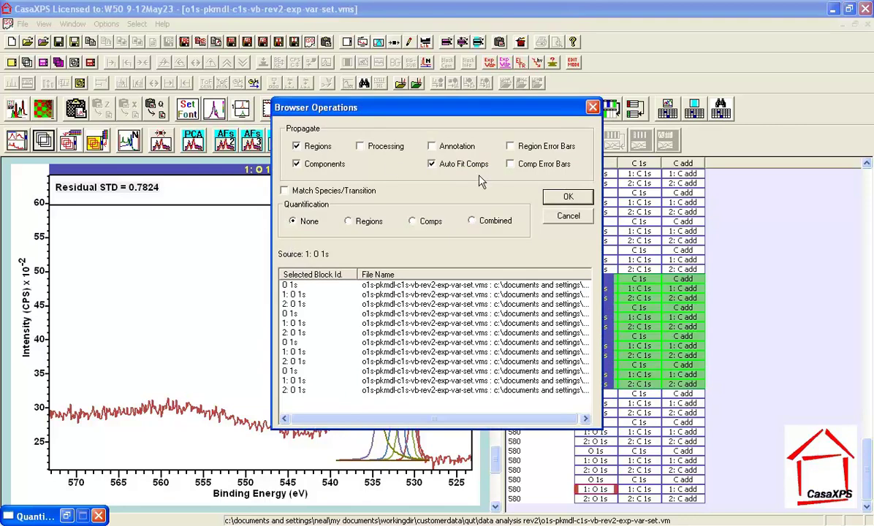
click(564, 198)
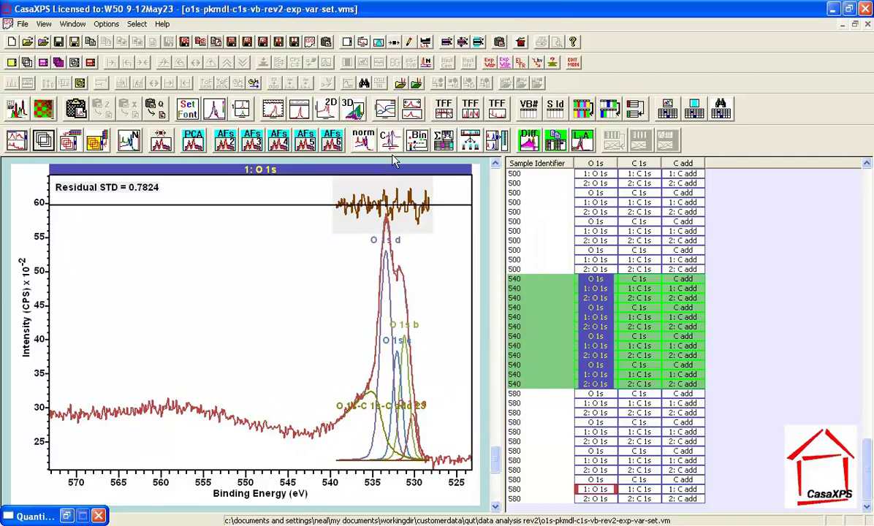
- Step through the 540 O 1s spectra from the first block to examine the propagated fits and residuals
click(588, 279)
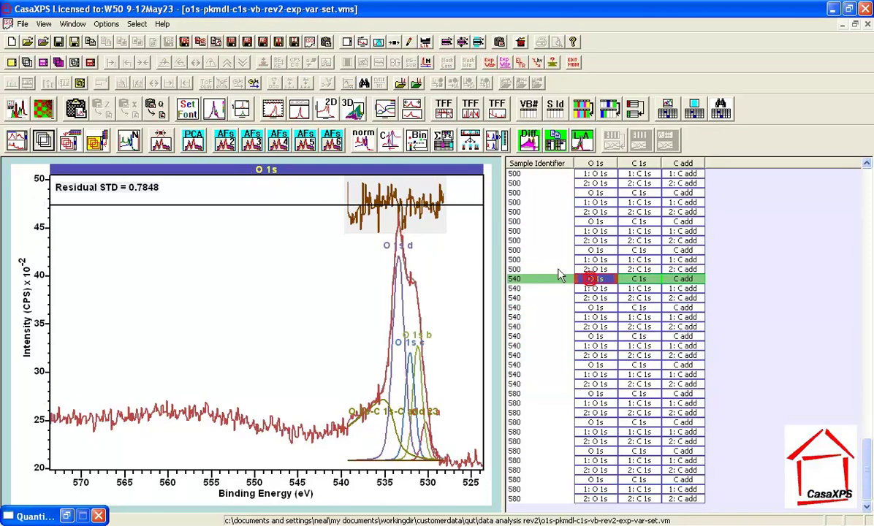
key(Down)
key(Down)
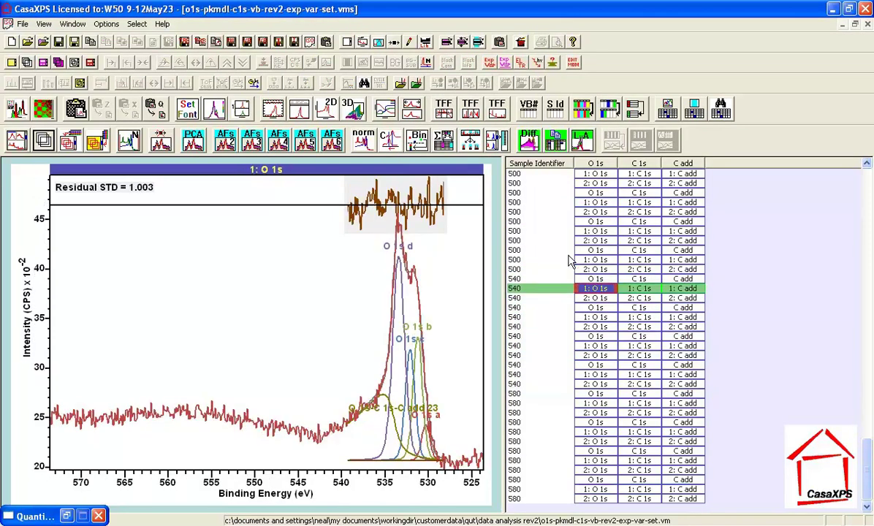
key(Down)
key(Down)
key(Down)
key(Down)
key(Down)
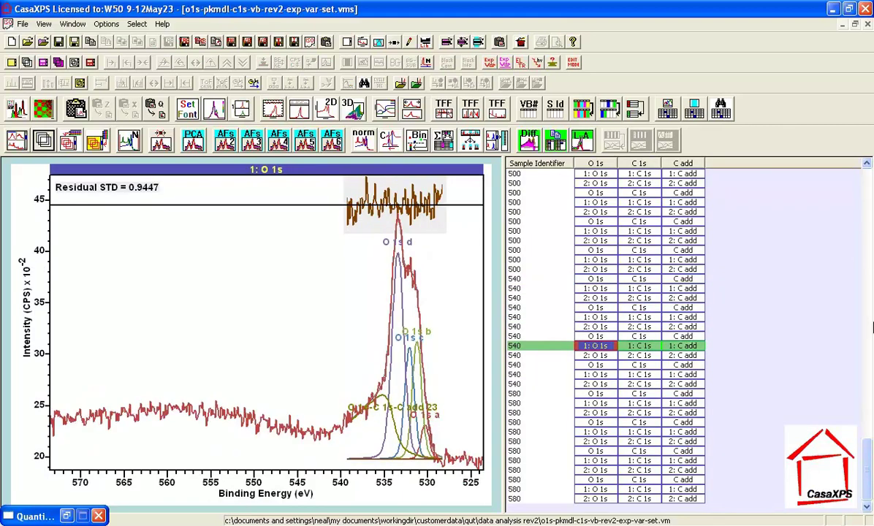
- Propagate the displayed 540 spectrum's regions and components to all the sample 0 O 1s blocks, with Auto Fit Comps enabled
drag(869, 452, 789, 219)
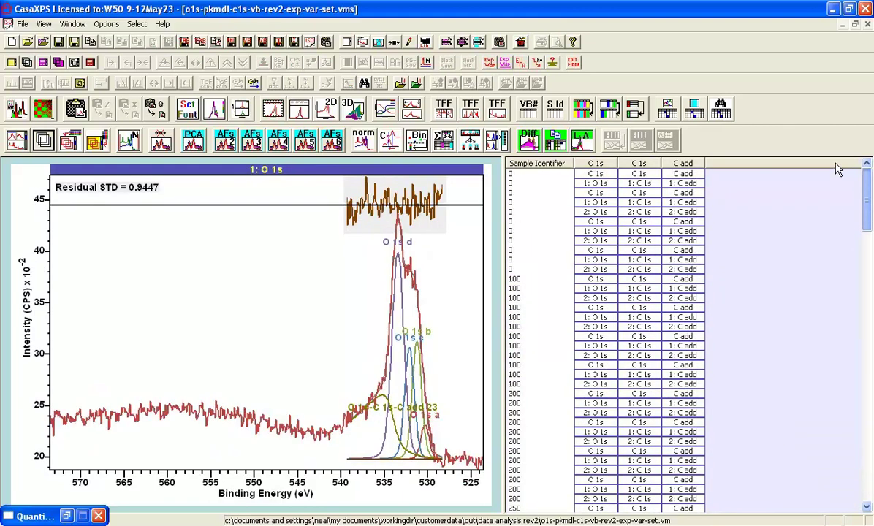
click(558, 174)
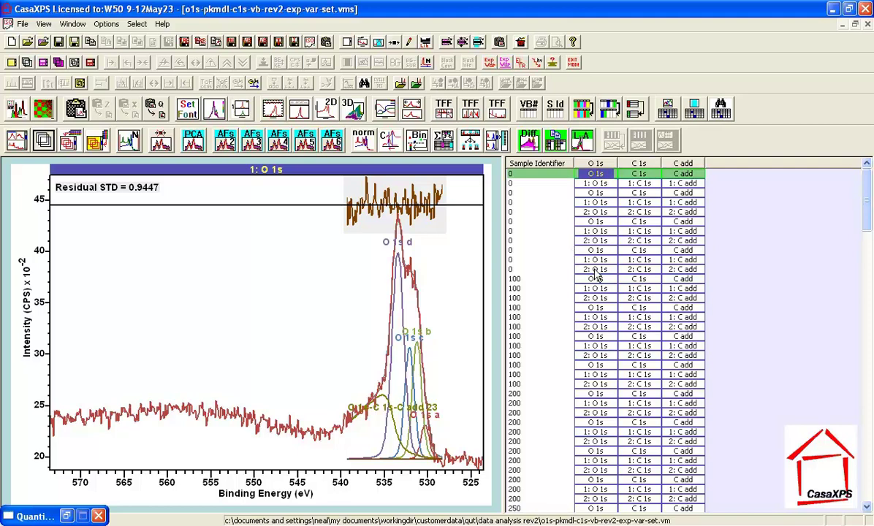
shift+click(550, 267)
right_click(205, 325)
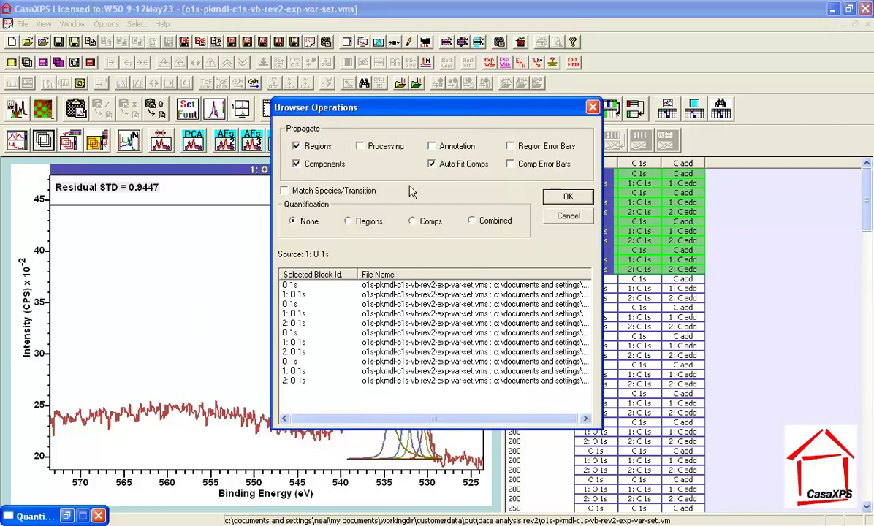
click(552, 199)
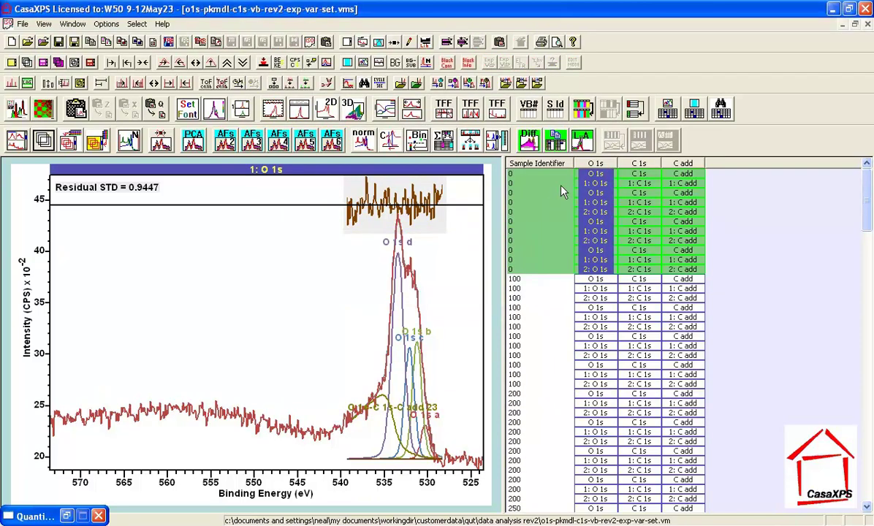
- Step through the sample 0 O 1s spectra in turn to examine how well the constrained model fits
click(585, 174)
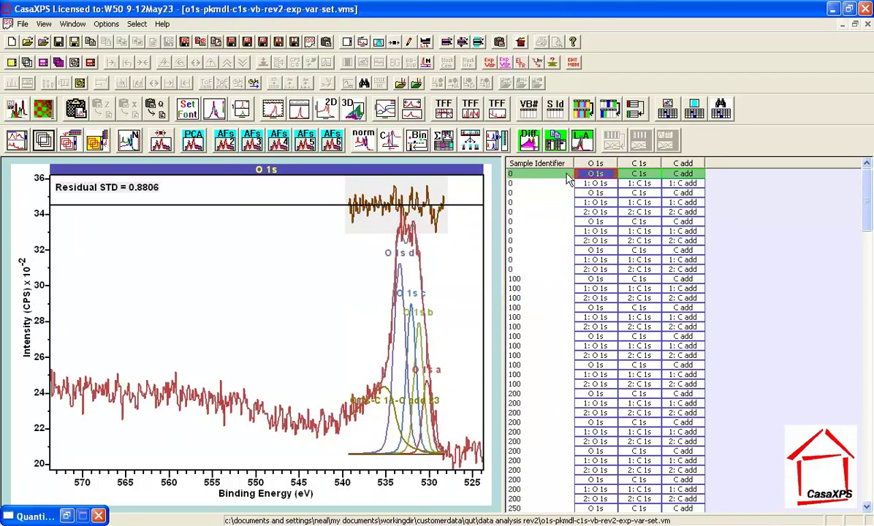
key(Down)
key(Down)
key(Down)
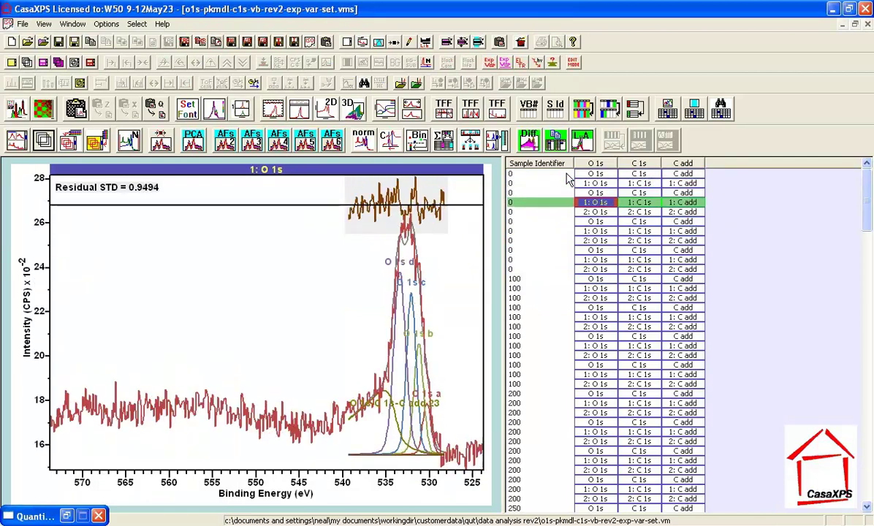
key(Down)
key(Down)
key(Down)
key(Down)
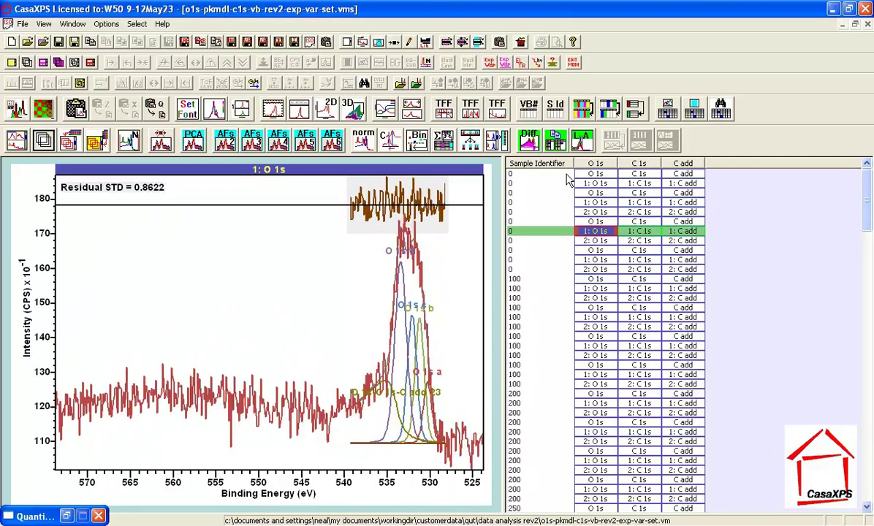
key(Down)
key(Down)
key(Down)
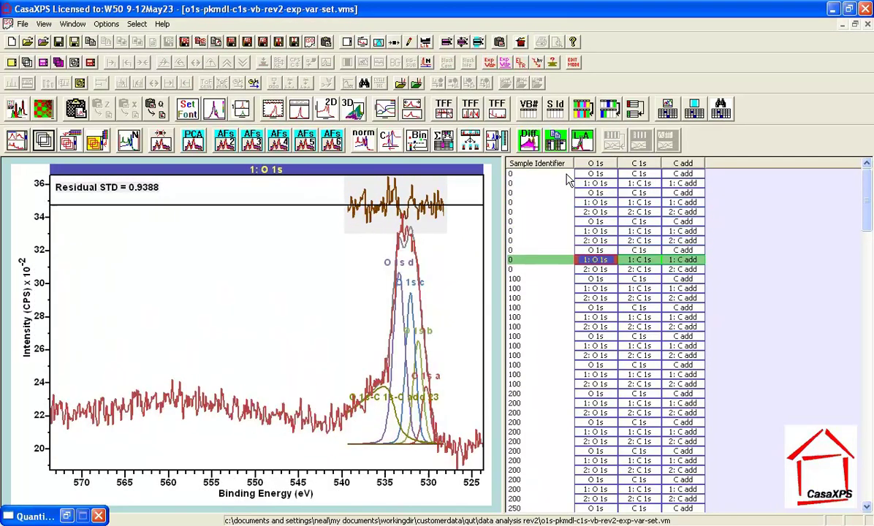
key(Down)
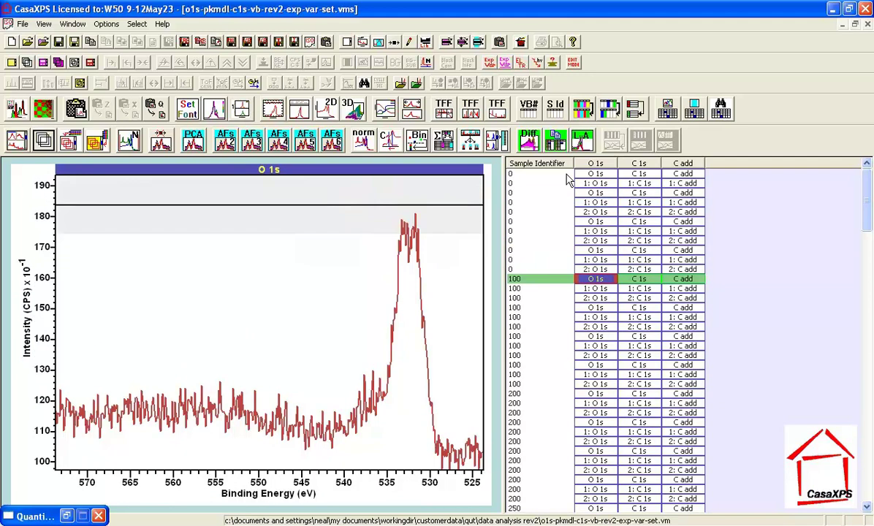
- Propagate the regions and components from the last sample 0 O 1s spectrum to every O 1s block in the file, with Auto Fit Comps enabled
key(Up)
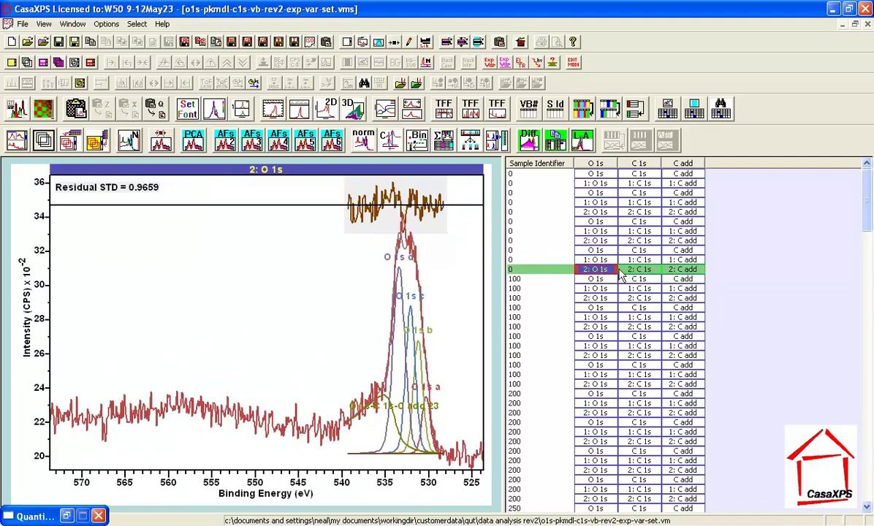
click(591, 164)
right_click(209, 272)
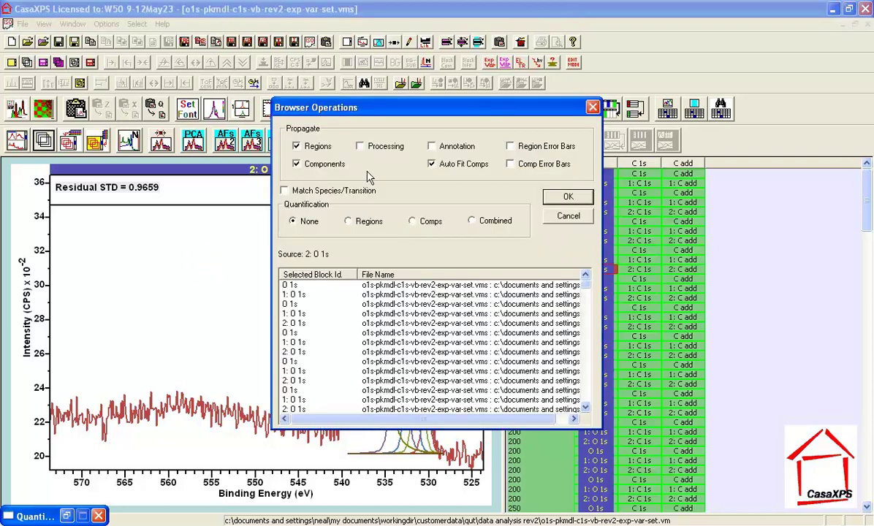
click(560, 201)
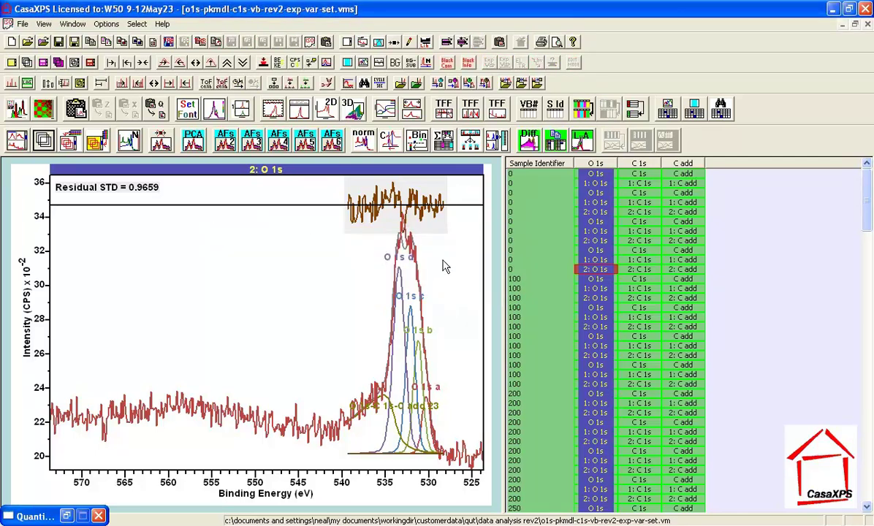
- Display all the selected O 1s spectra one per tile and page through them to examine the fits and residuals
click(16, 139)
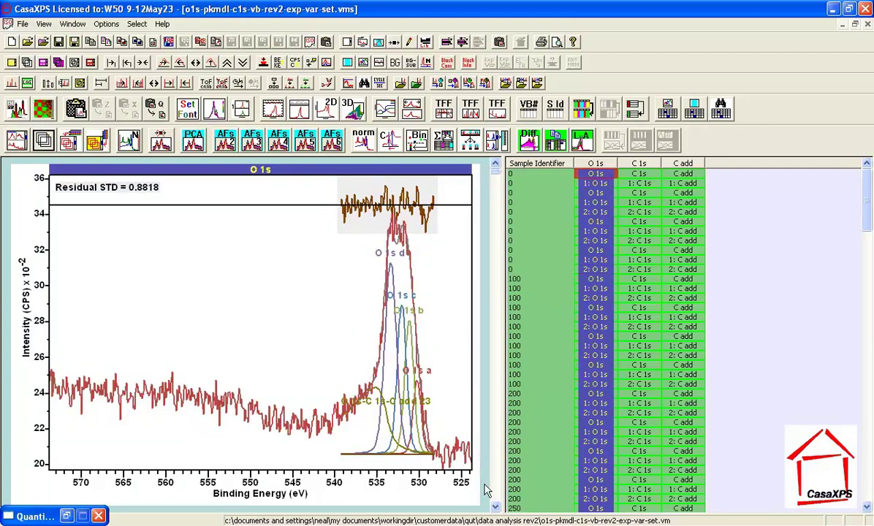
click(494, 486)
click(494, 486)
click(495, 486)
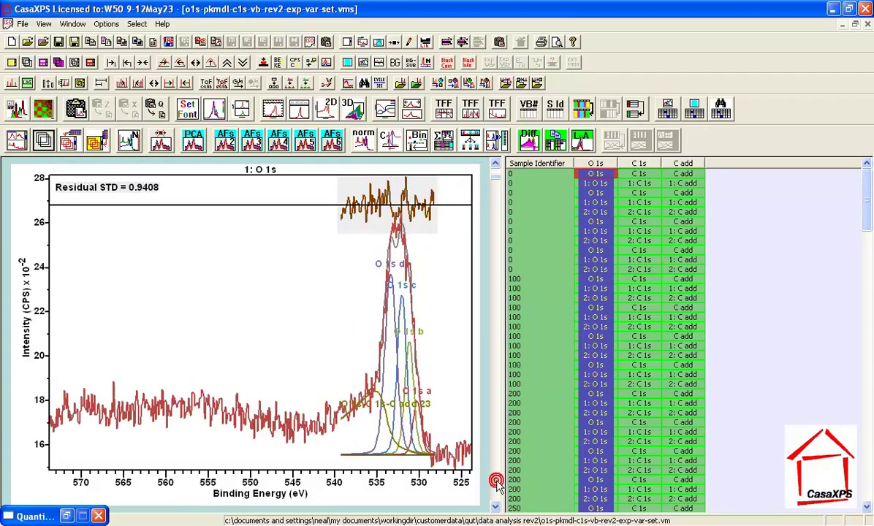
click(496, 487)
click(496, 487)
click(496, 487)
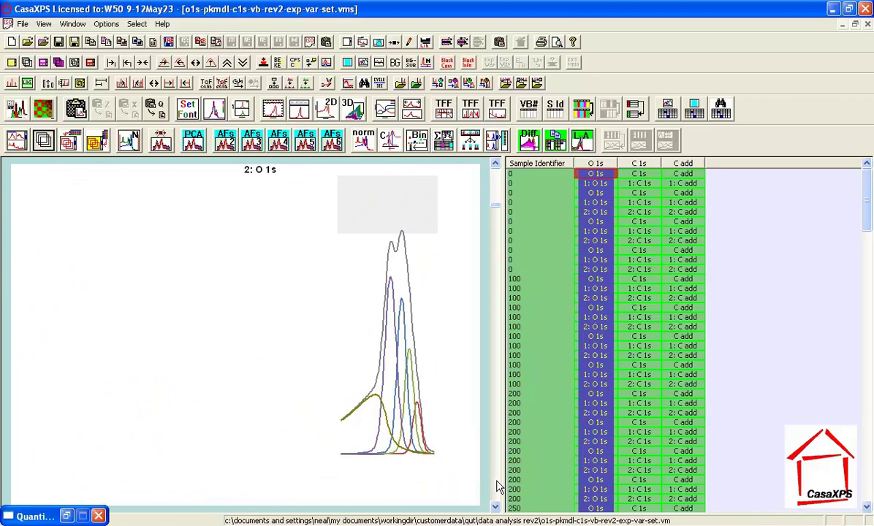
click(496, 486)
click(495, 487)
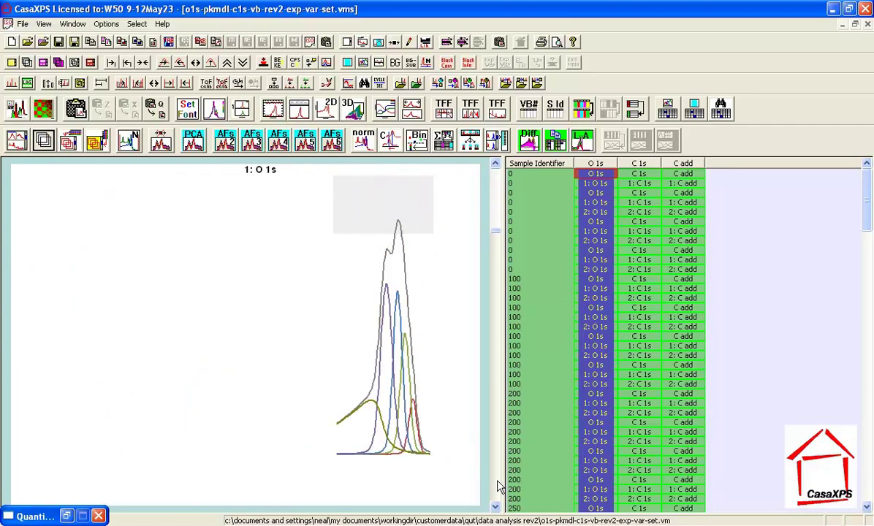
click(495, 487)
click(496, 485)
click(496, 485)
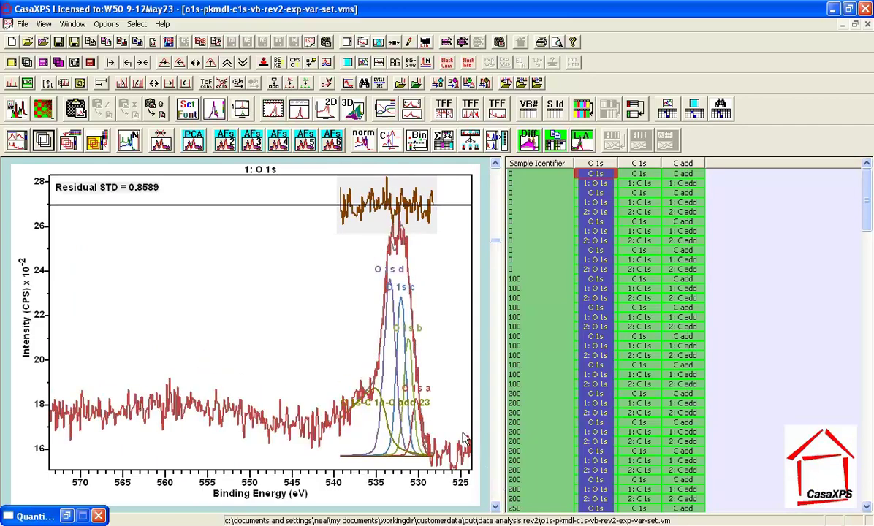
click(495, 473)
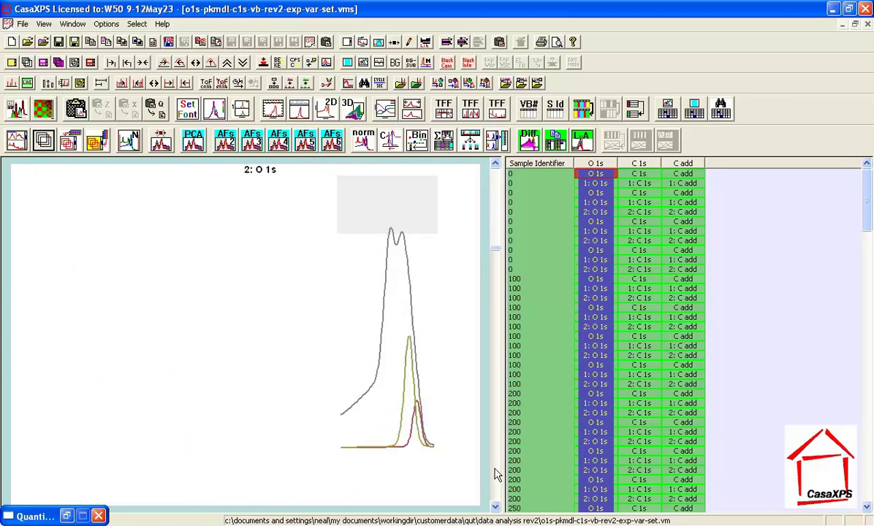
click(496, 474)
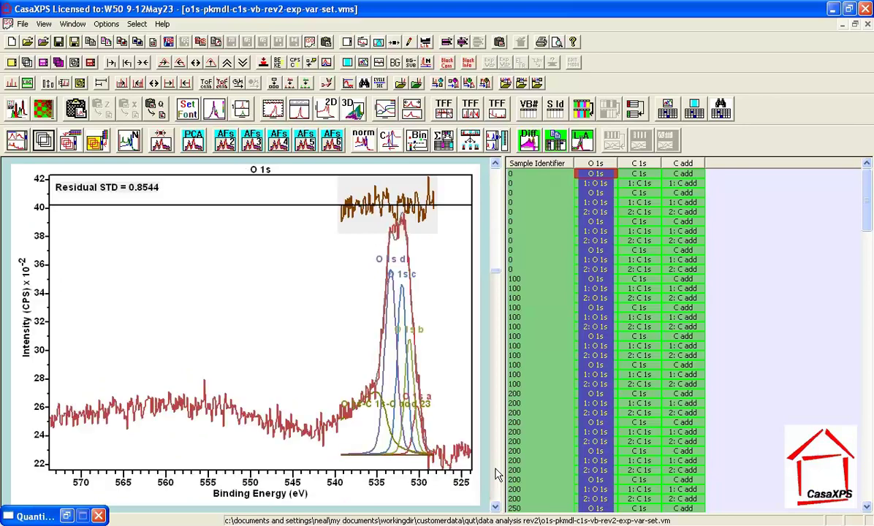
click(495, 474)
click(496, 475)
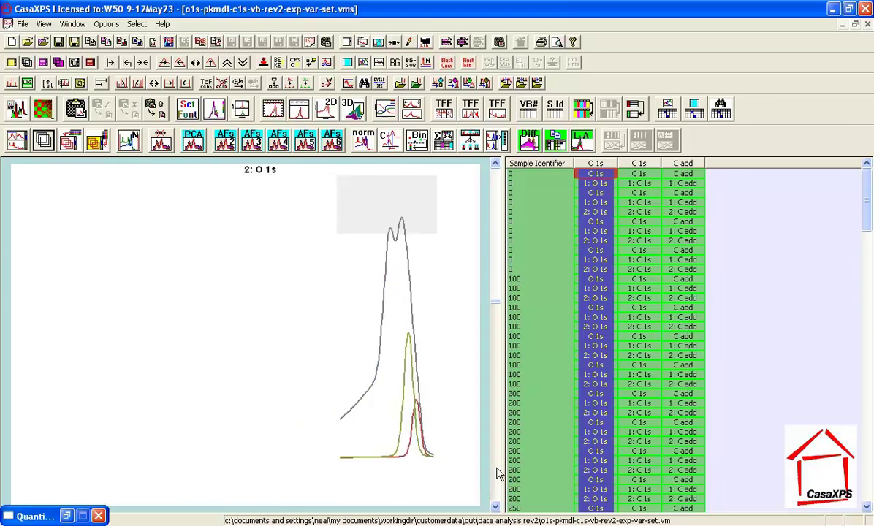
click(495, 475)
click(497, 474)
click(496, 474)
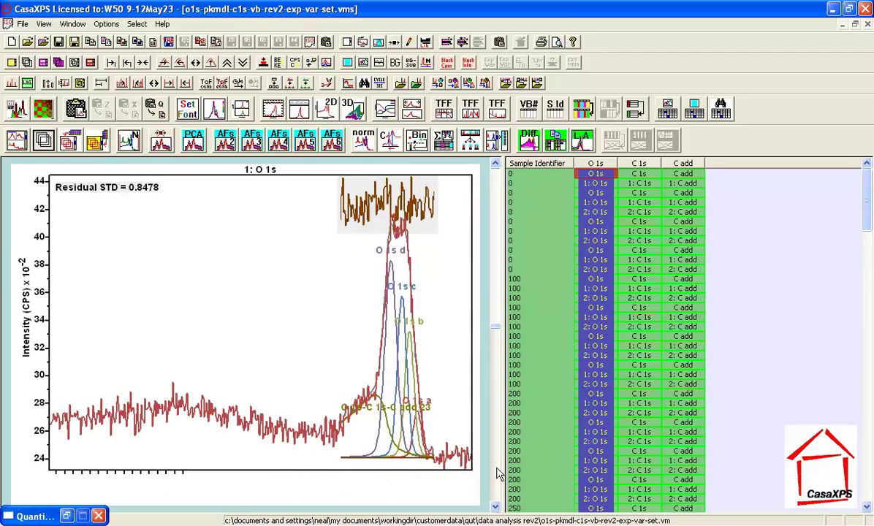
click(496, 475)
click(496, 474)
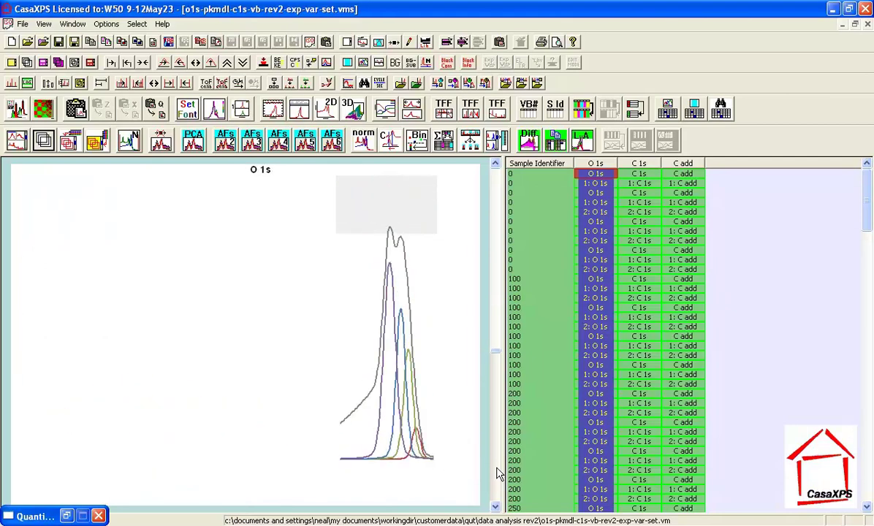
click(497, 475)
click(496, 474)
click(496, 475)
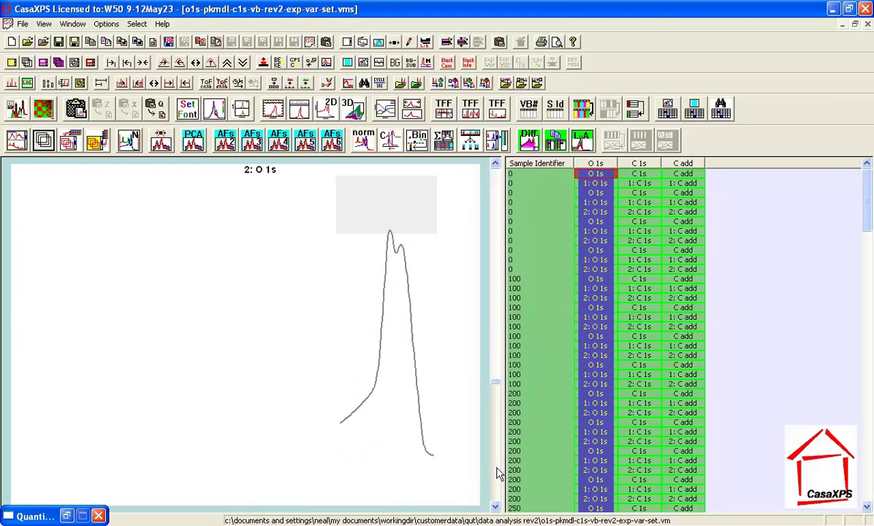
click(497, 474)
click(496, 474)
click(496, 474)
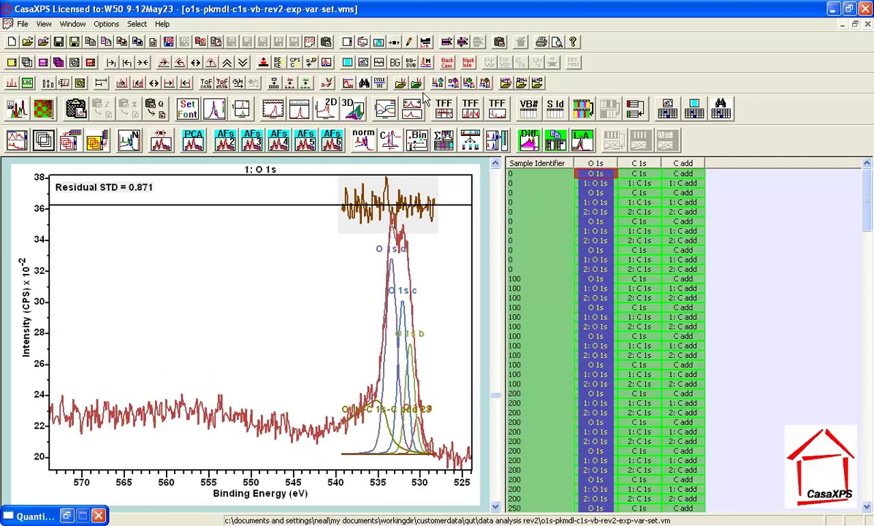
- Fill the custom report with the O 1s component names and delete the O 1s-C 1s-C add 23 background entry
click(379, 42)
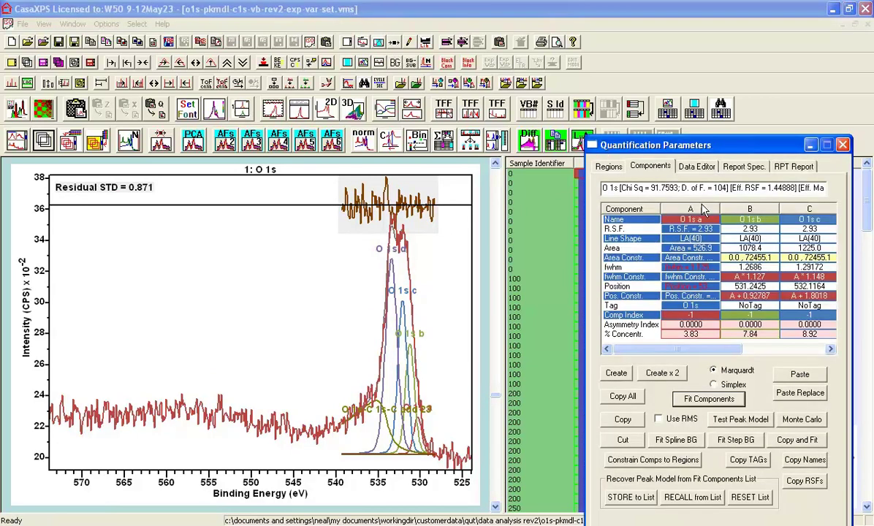
click(741, 166)
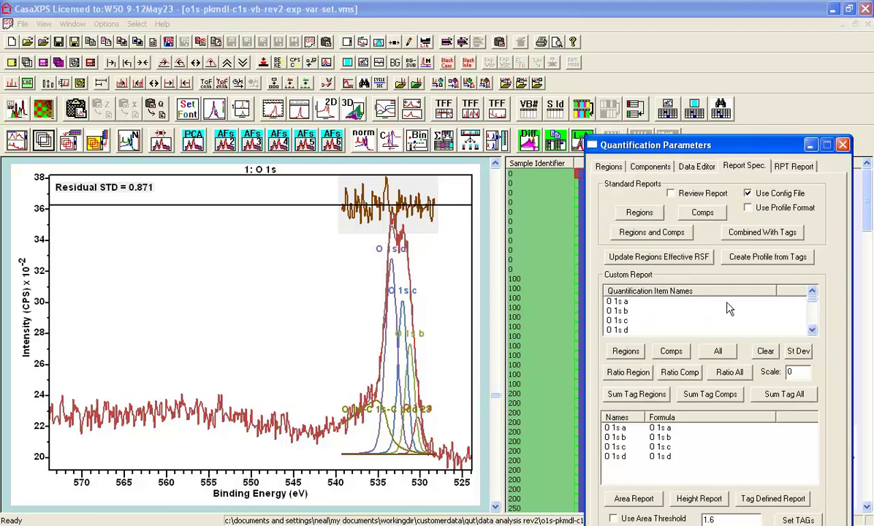
click(671, 350)
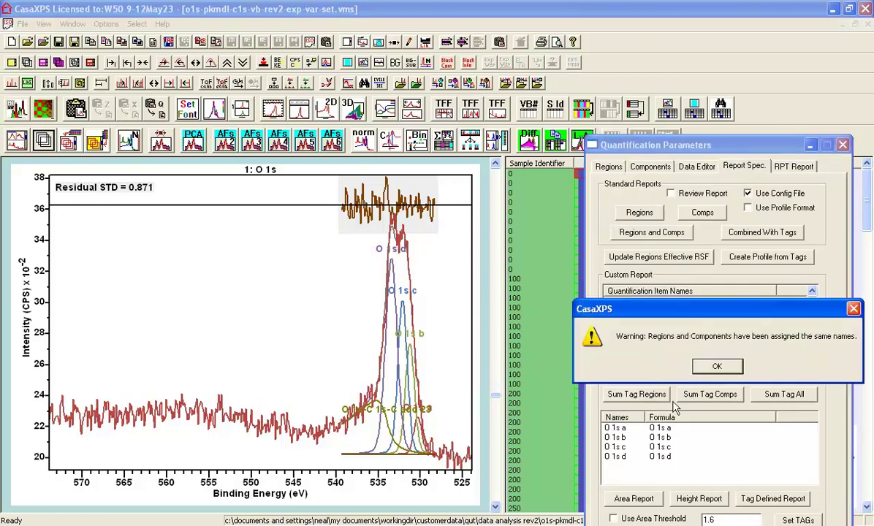
click(719, 368)
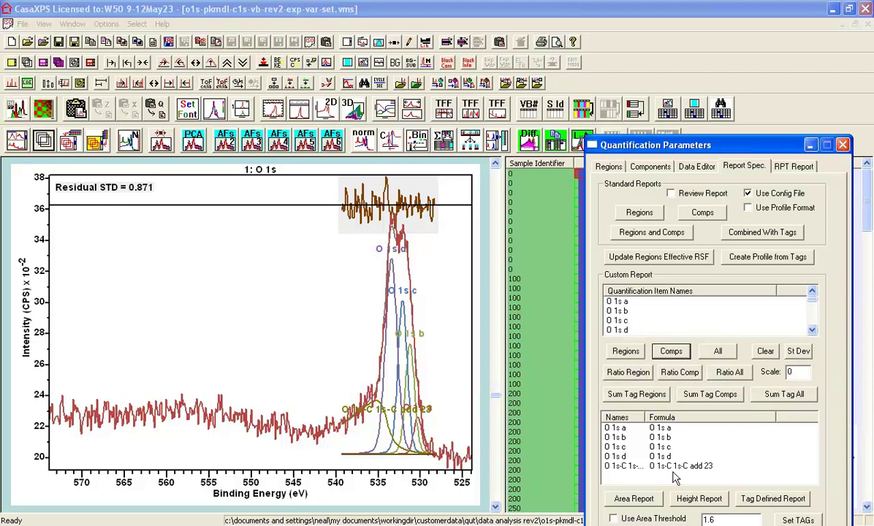
double_click(628, 468)
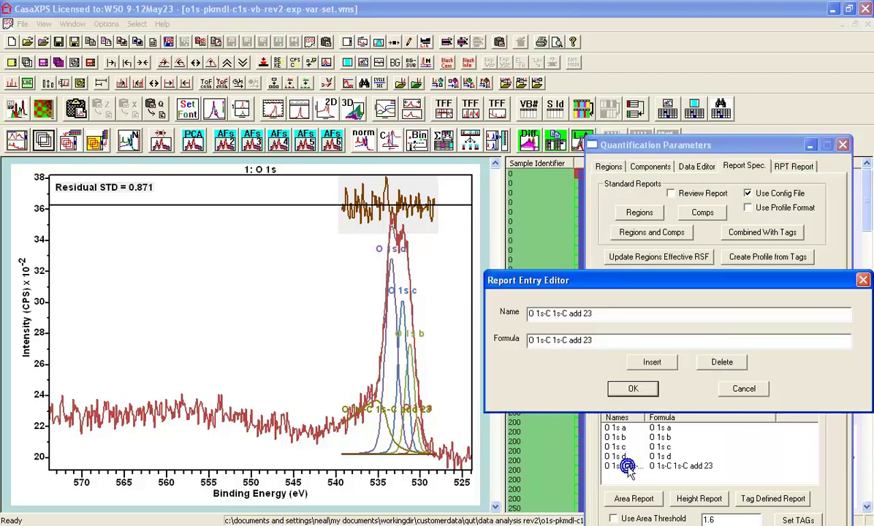
click(723, 363)
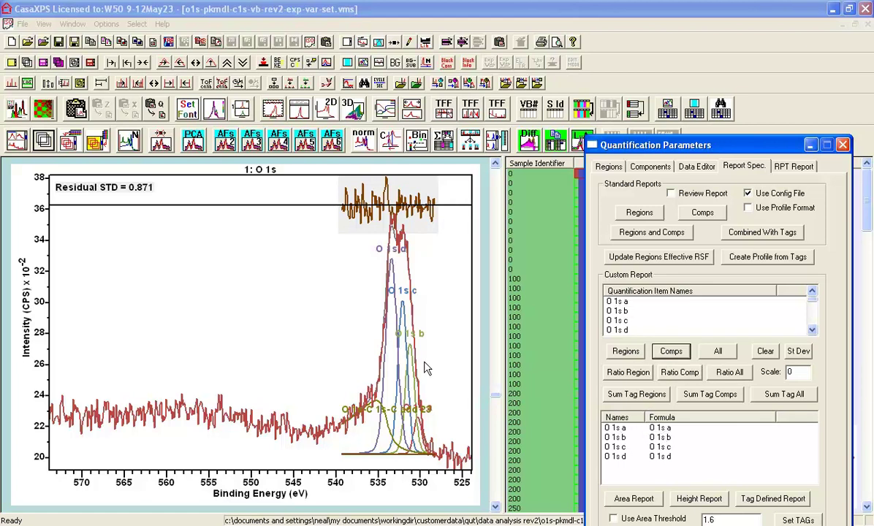
- Generate an area report for components O 1s a to d and plot the table as profiles against sample identifier
click(633, 499)
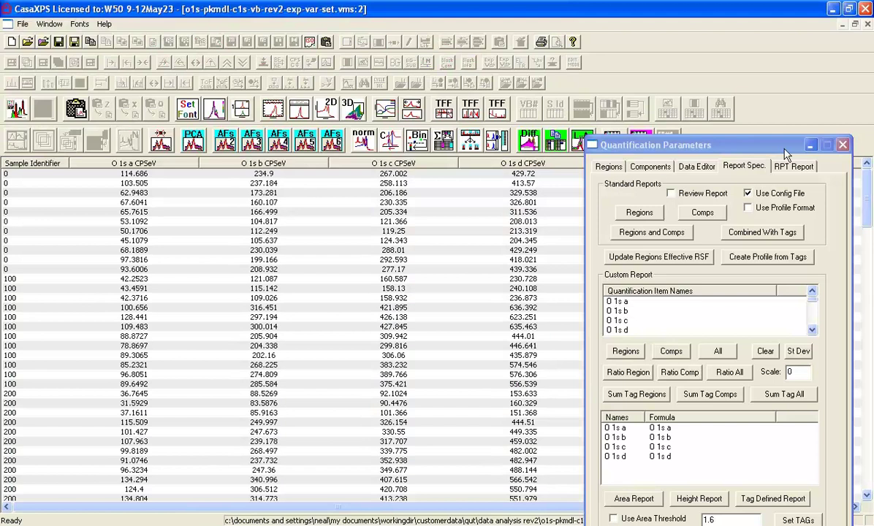
click(812, 147)
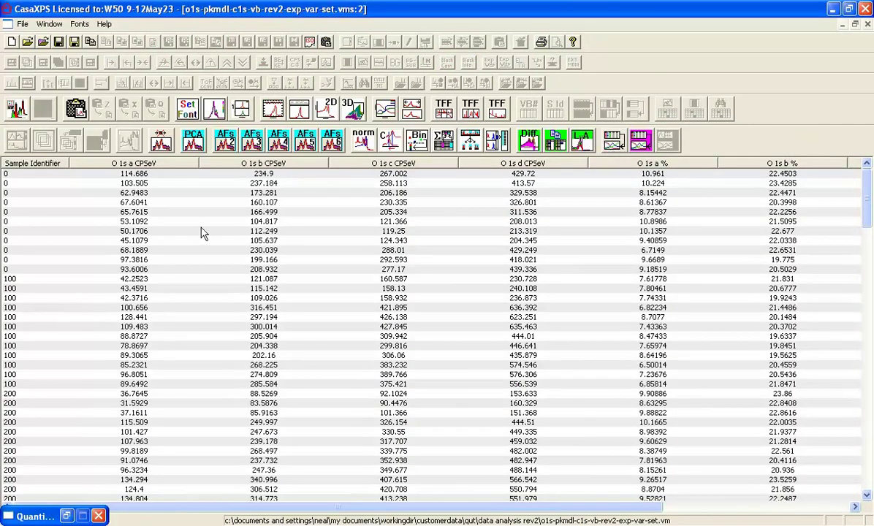
click(614, 141)
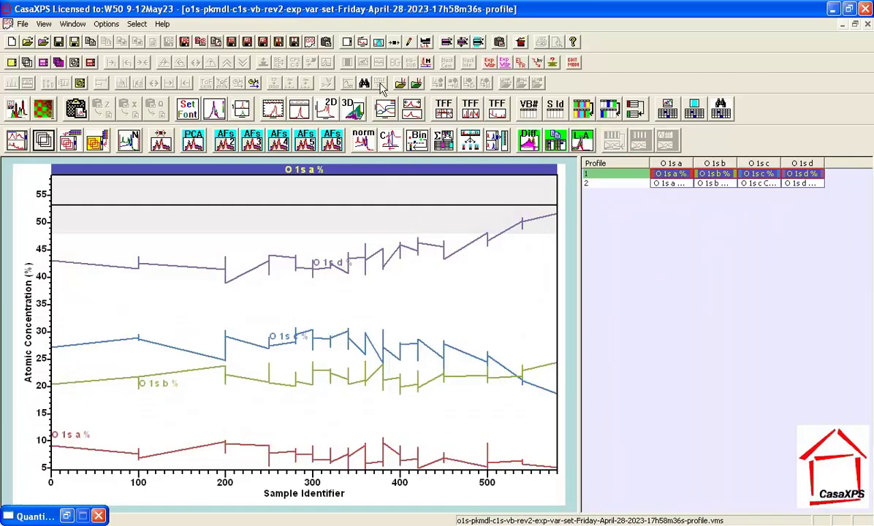
- Display the atomic concentration profiles as points without lines, with line width 1 and shape width 5
click(364, 44)
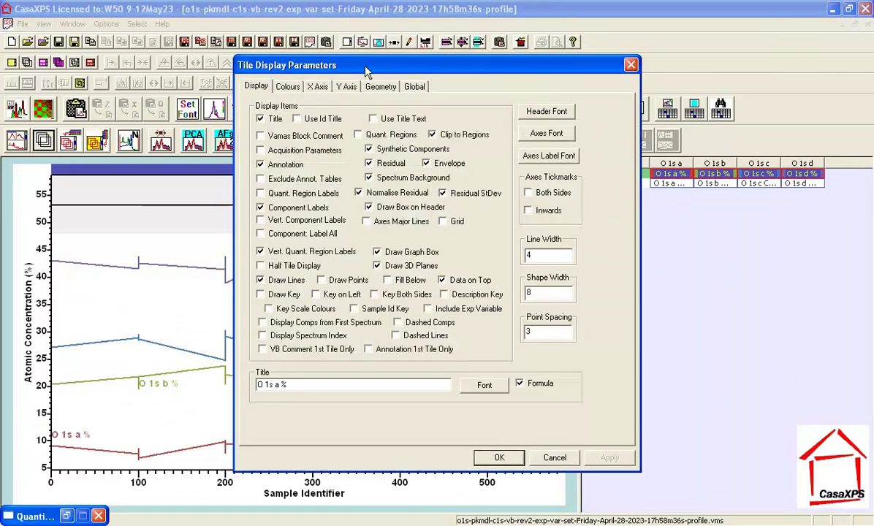
click(328, 280)
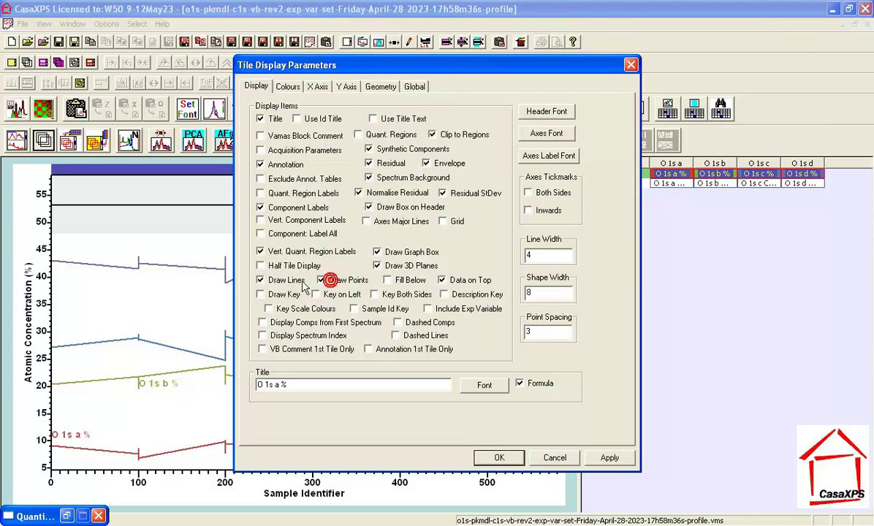
click(272, 280)
double_click(533, 254)
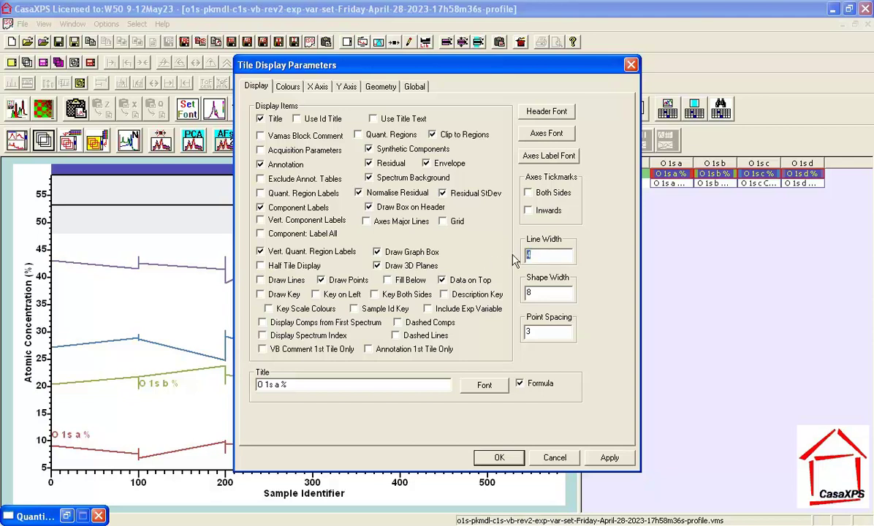
text(1)
double_click(531, 291)
click(609, 458)
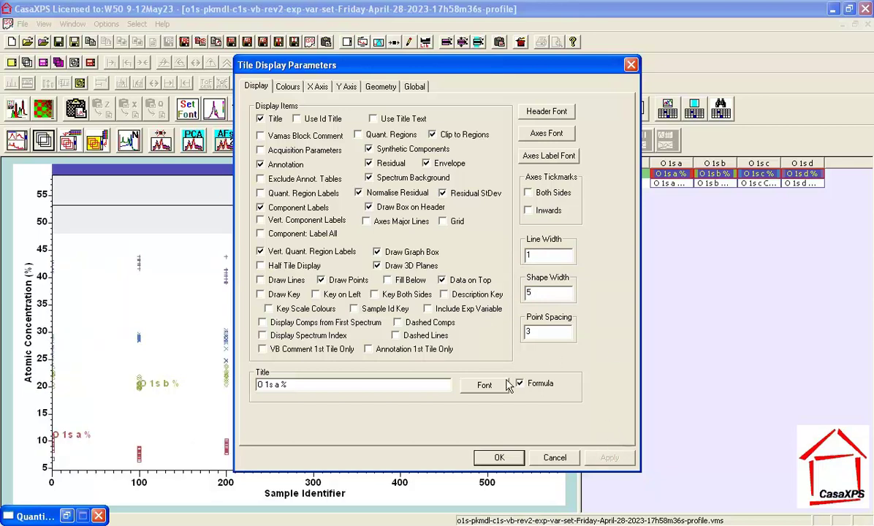
click(500, 457)
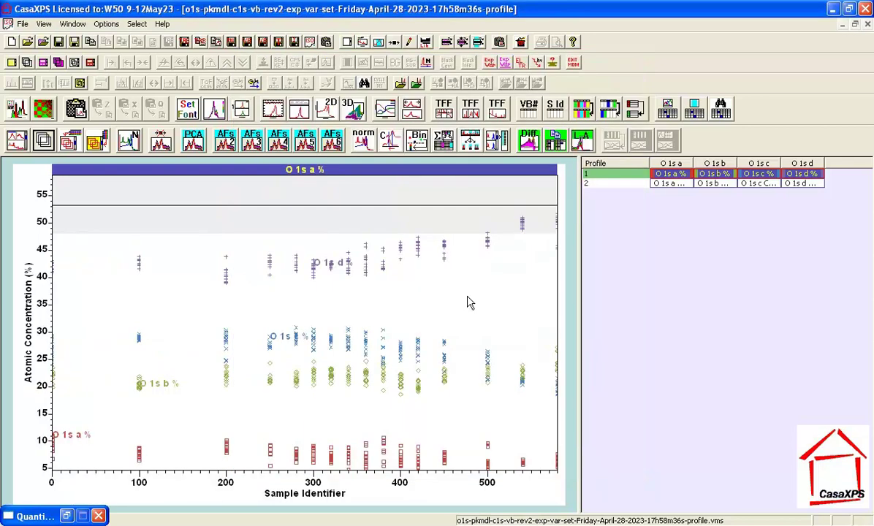
- Remove the residual from the profile plot and switch to the display style with a grid and a key
click(368, 213)
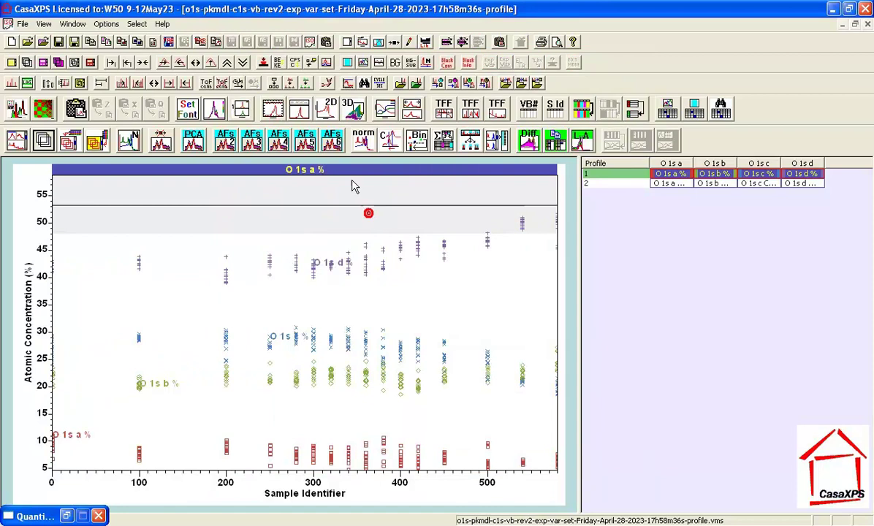
click(354, 60)
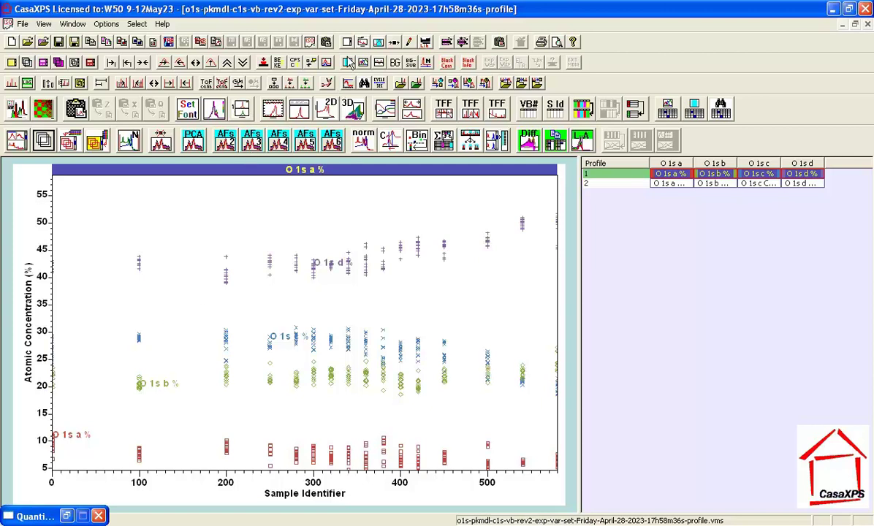
click(355, 108)
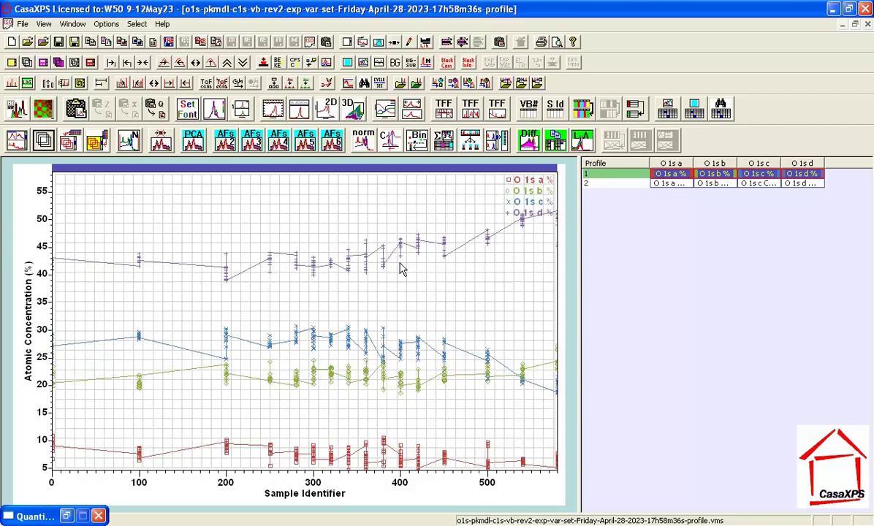
- Extend the plot's axis ranges to leave margins around the data, and turn off the lines joining the points
click(227, 63)
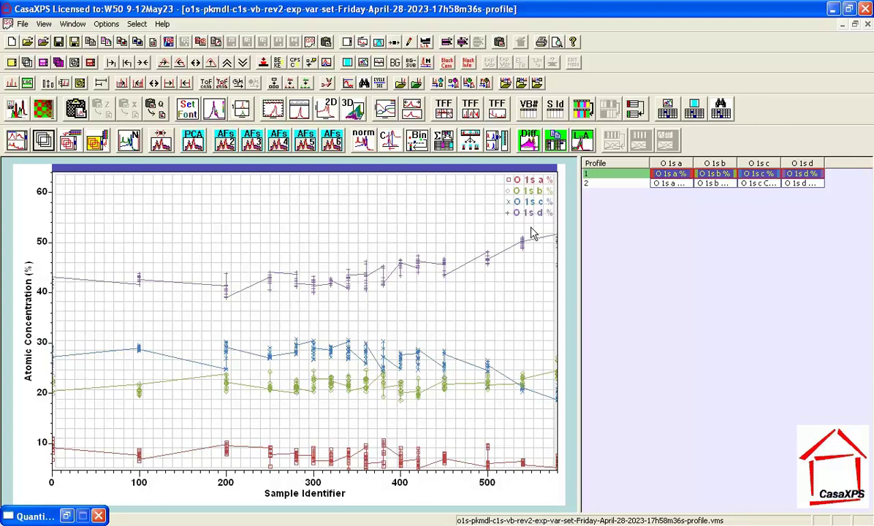
click(388, 107)
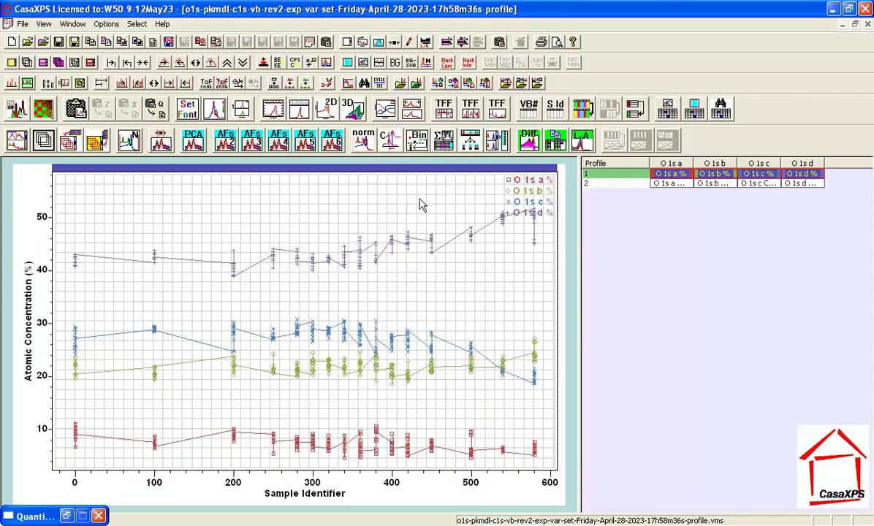
click(363, 44)
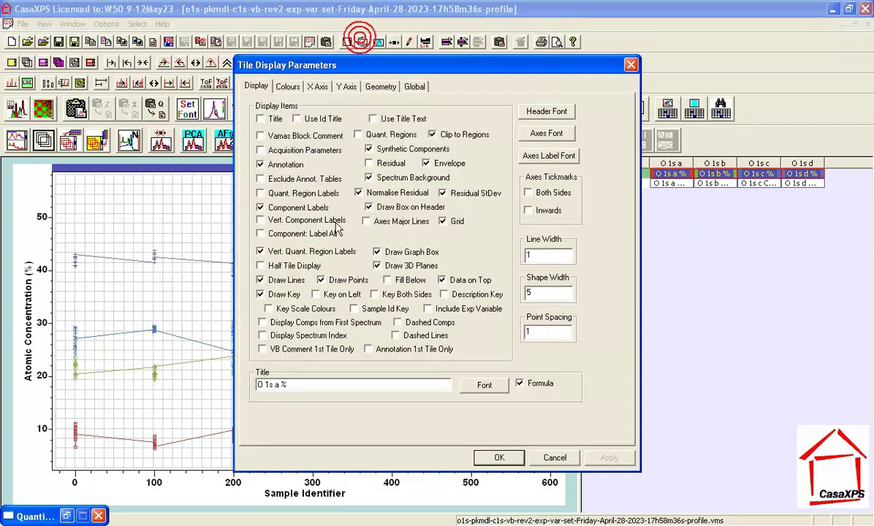
click(276, 279)
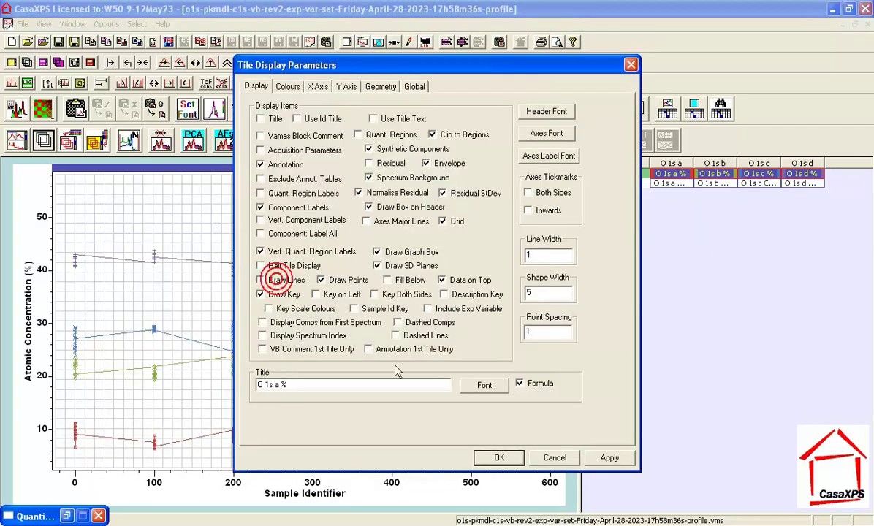
click(500, 458)
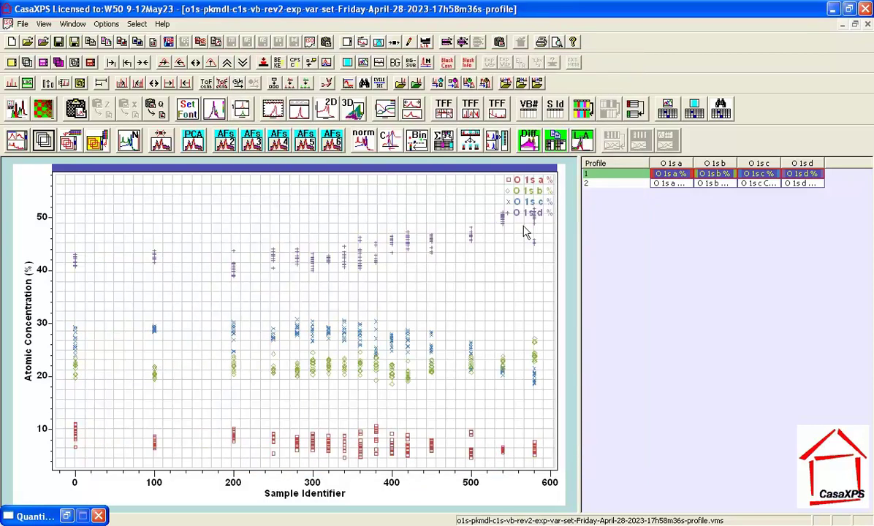